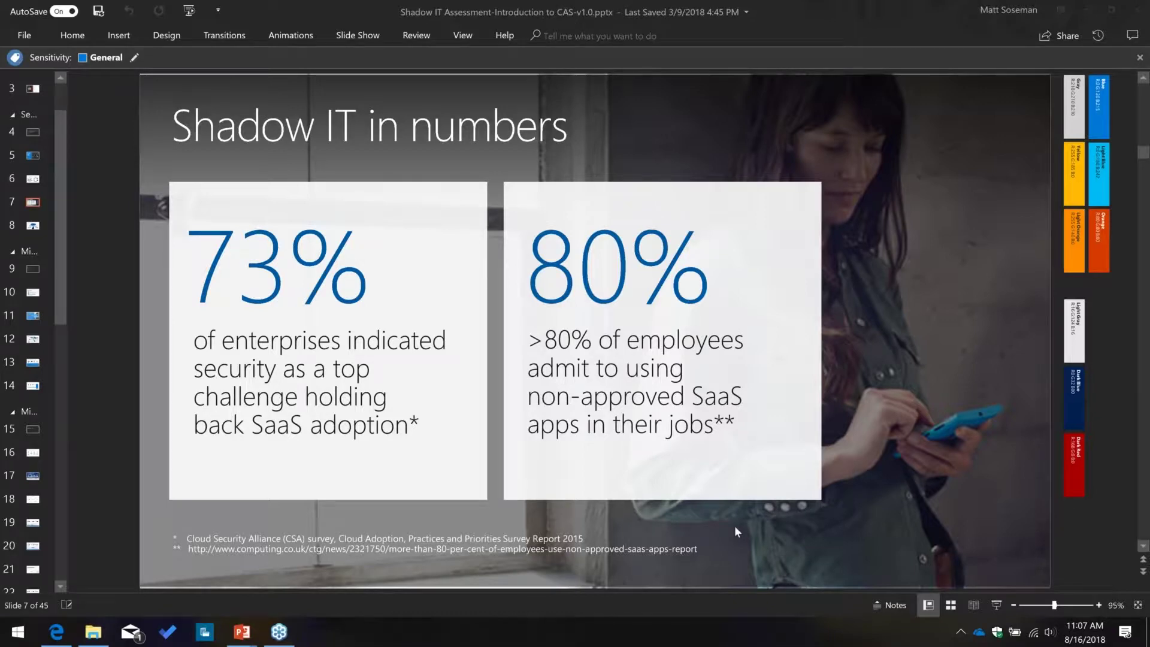
Step: Bring the Identity and Access Management presentation window to the front from its taskbar preview
{"action": "mouse_move", "coordinate": [239, 636]}
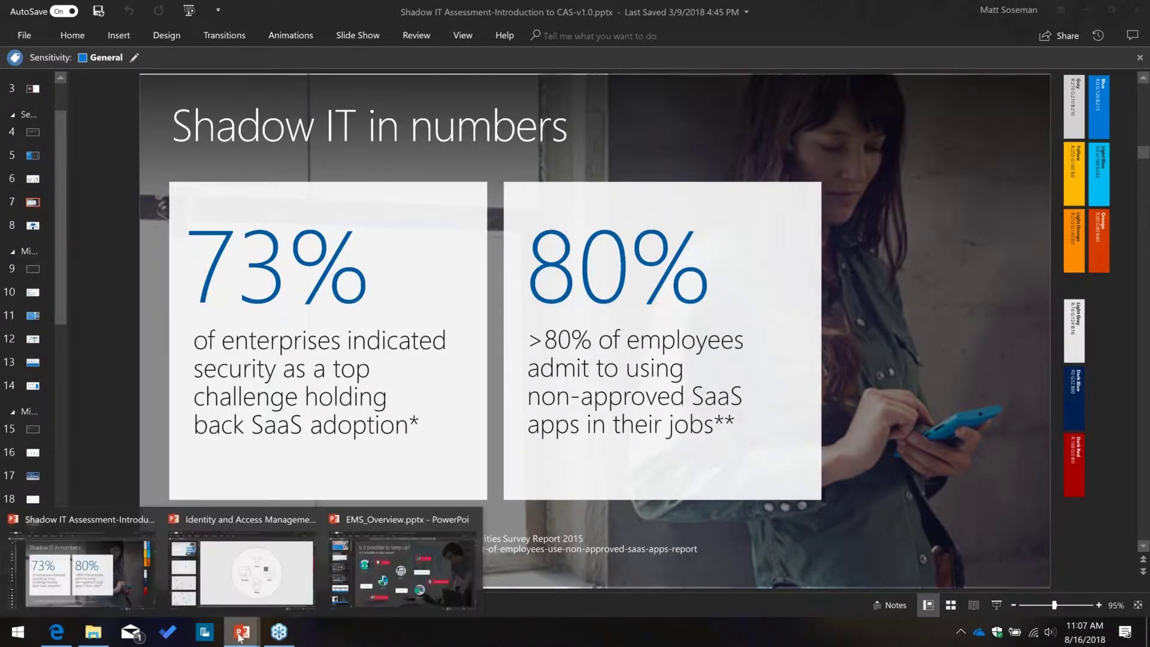
{"action": "left_click", "coordinate": [245, 594]}
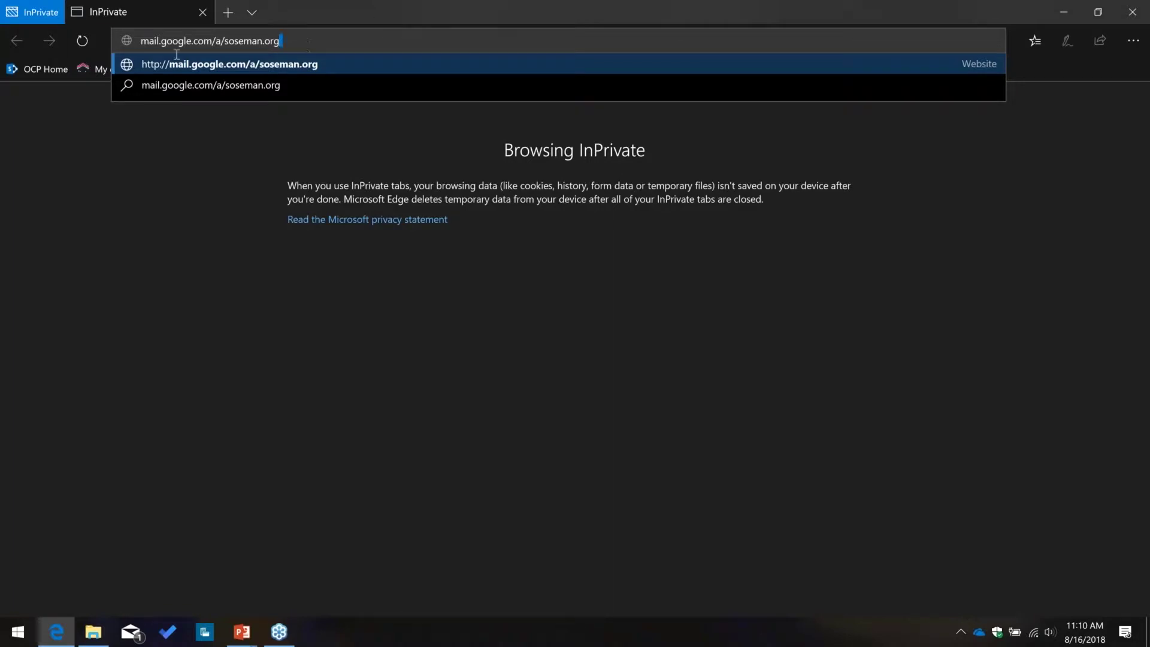
Step: Go to portal.cloudappsecurity.com and sign in with the account's e-mail and password
{"action": "left_click_drag", "start_coordinate": [282, 41], "coordinate": [98, 48]}
{"action": "type", "text": "p"}
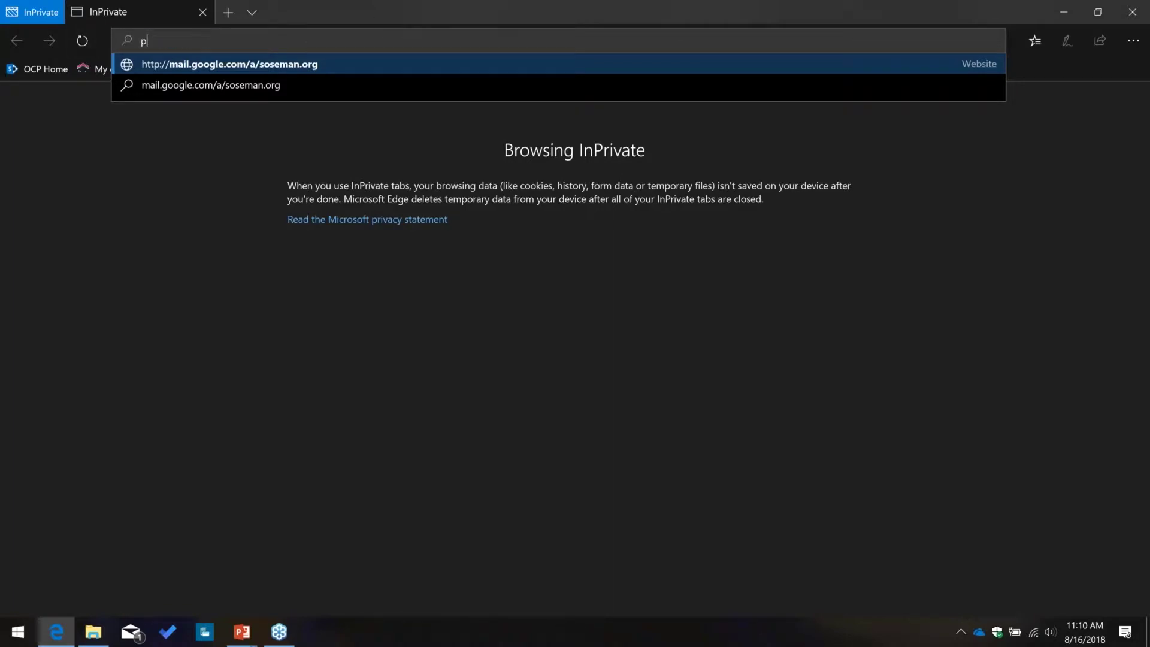
{"action": "type", "text": "ortal.clouda"}
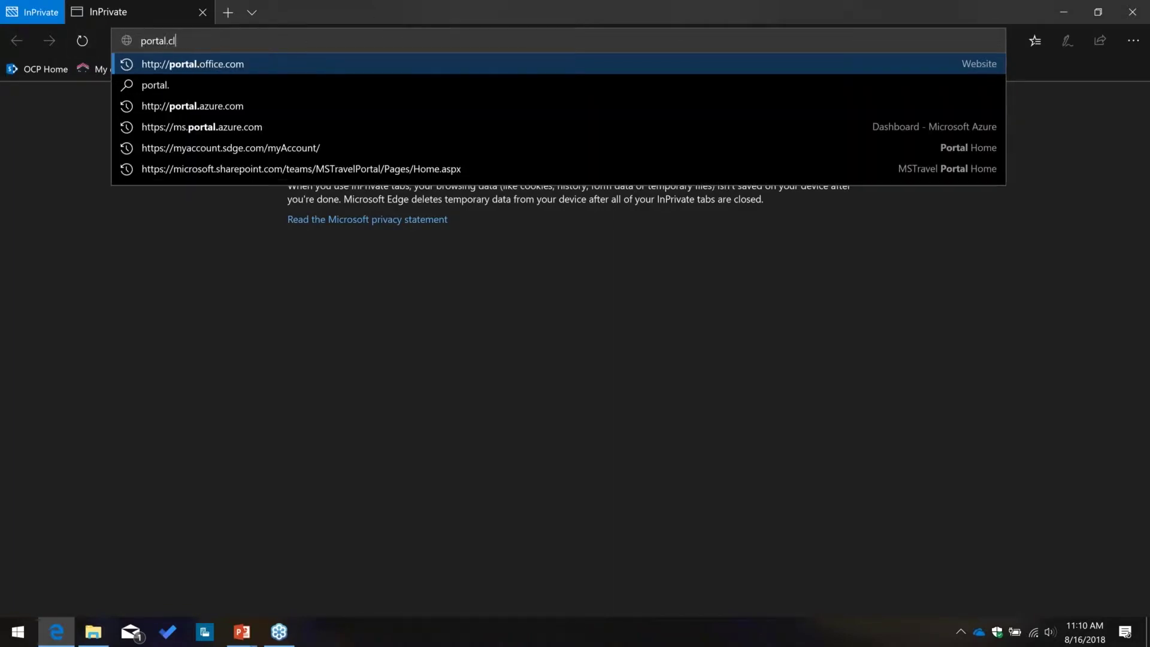
{"action": "type", "text": "ppsecurity.com"}
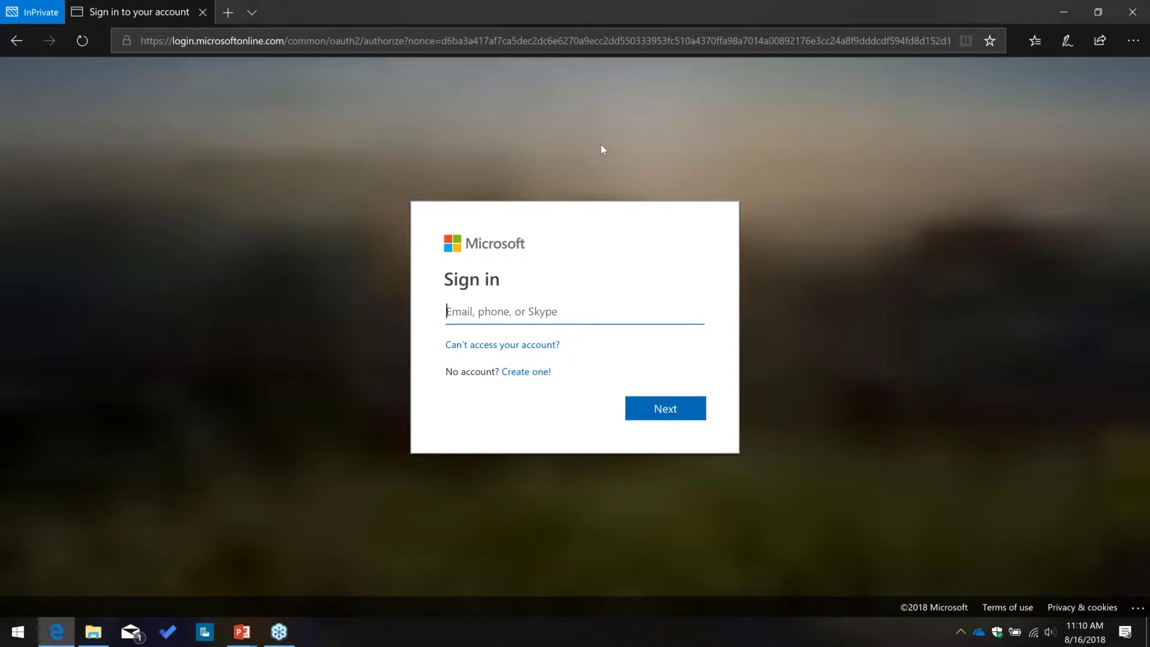
{"action": "type", "text": "m"}
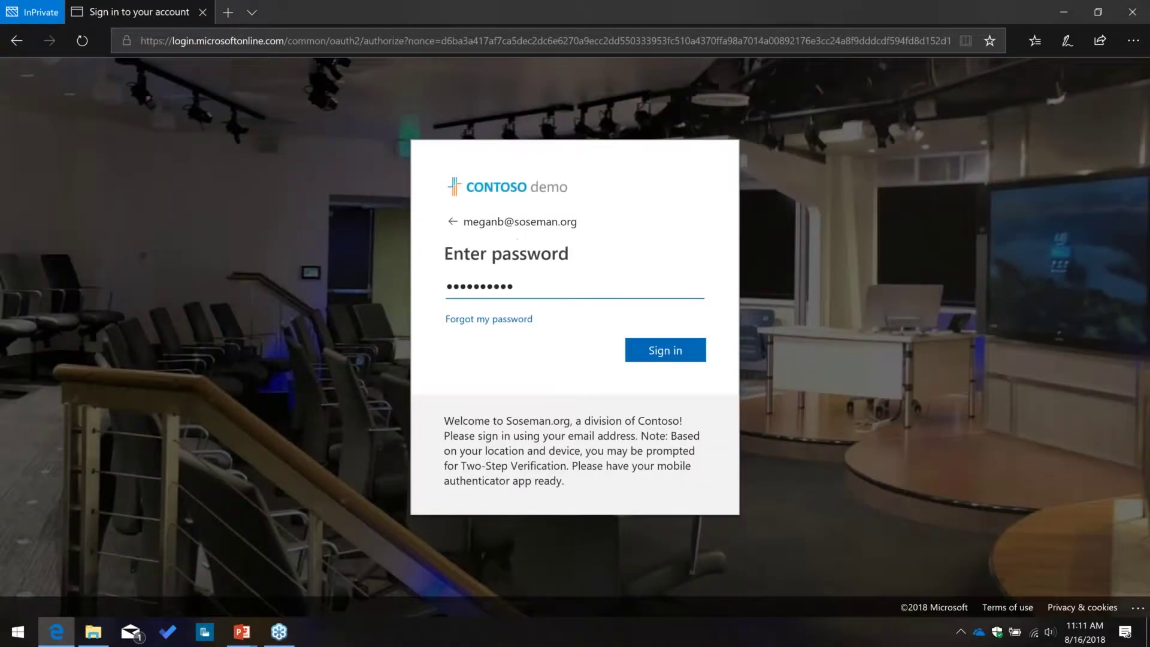
{"action": "key", "text": "Return"}
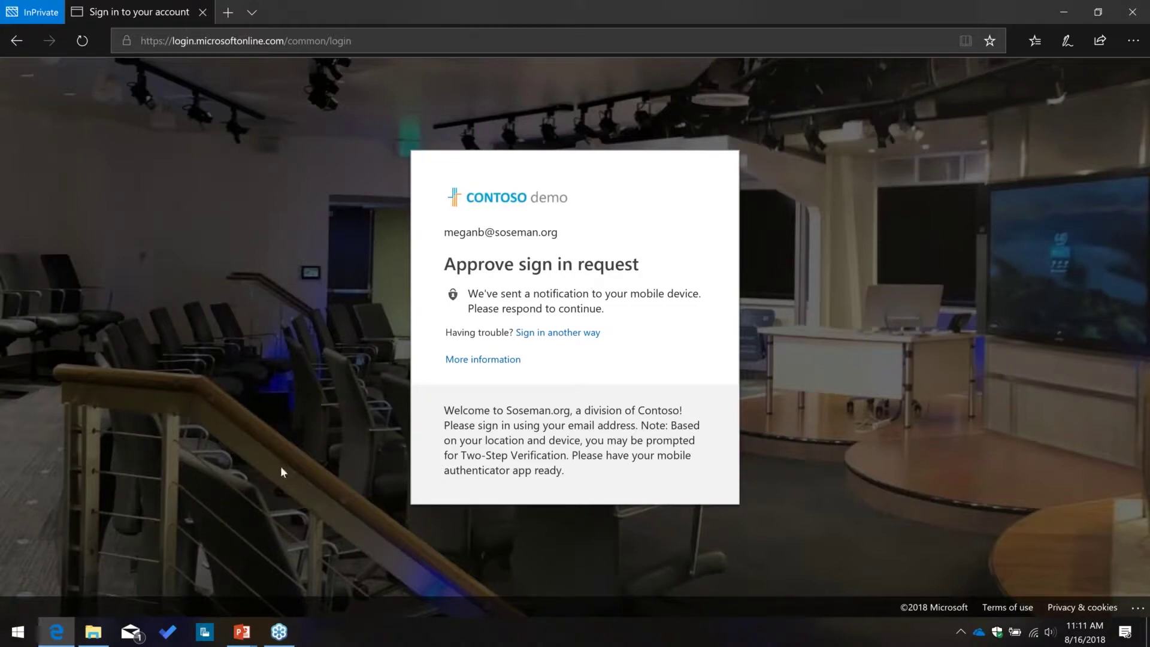
Step: Open applewatch.jpg from the OneDrive folder in the EMS Explorer window
{"action": "left_click", "coordinate": [103, 633]}
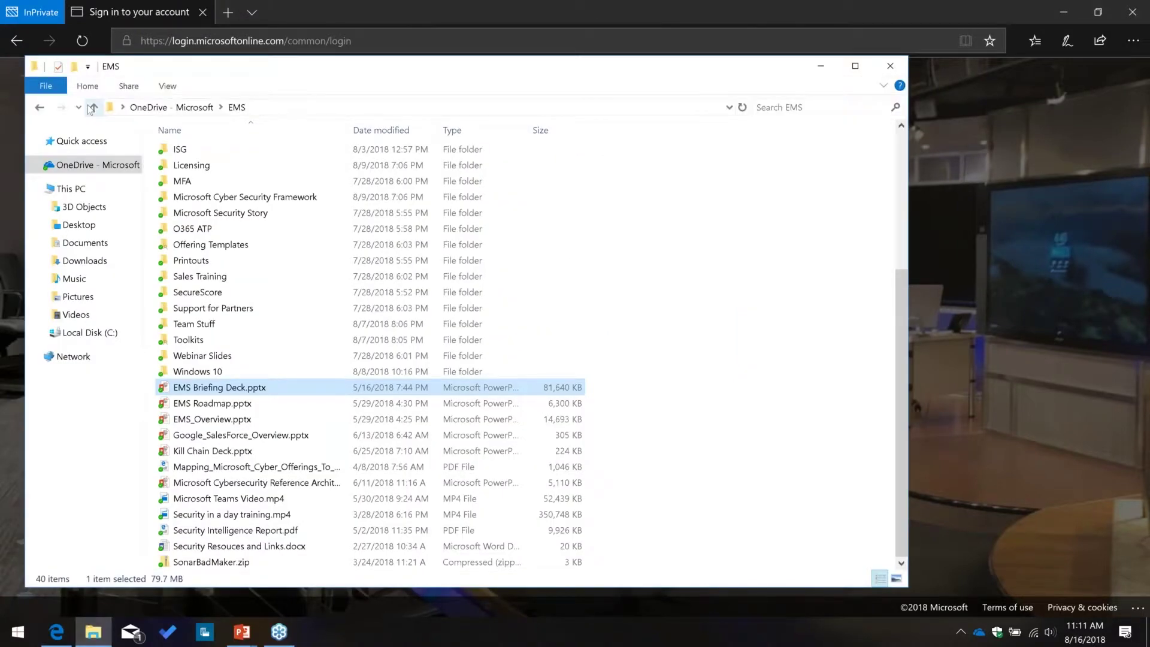
{"action": "left_click", "coordinate": [91, 108]}
{"action": "scroll", "coordinate": [220, 419], "scroll_direction": "down", "scroll_amount": 4}
{"action": "double_click", "coordinate": [220, 465]}
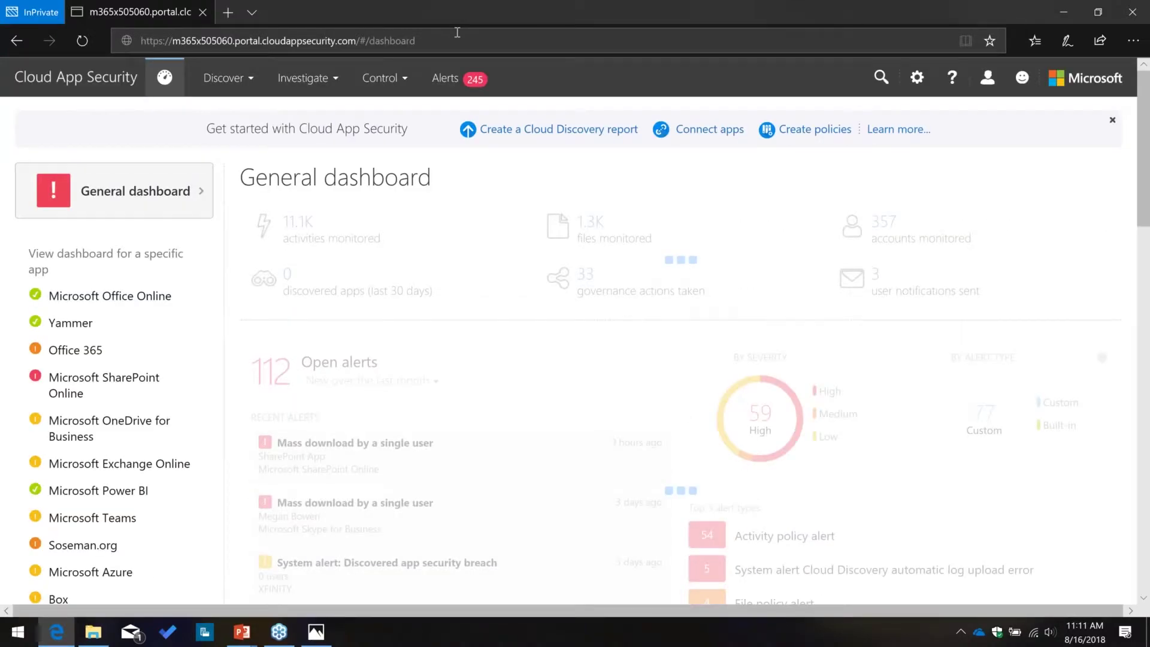
Step: Open the Activity log and filter it to Box, the G Suite apps and Salesforce (7 apps)
{"action": "left_click", "coordinate": [324, 84]}
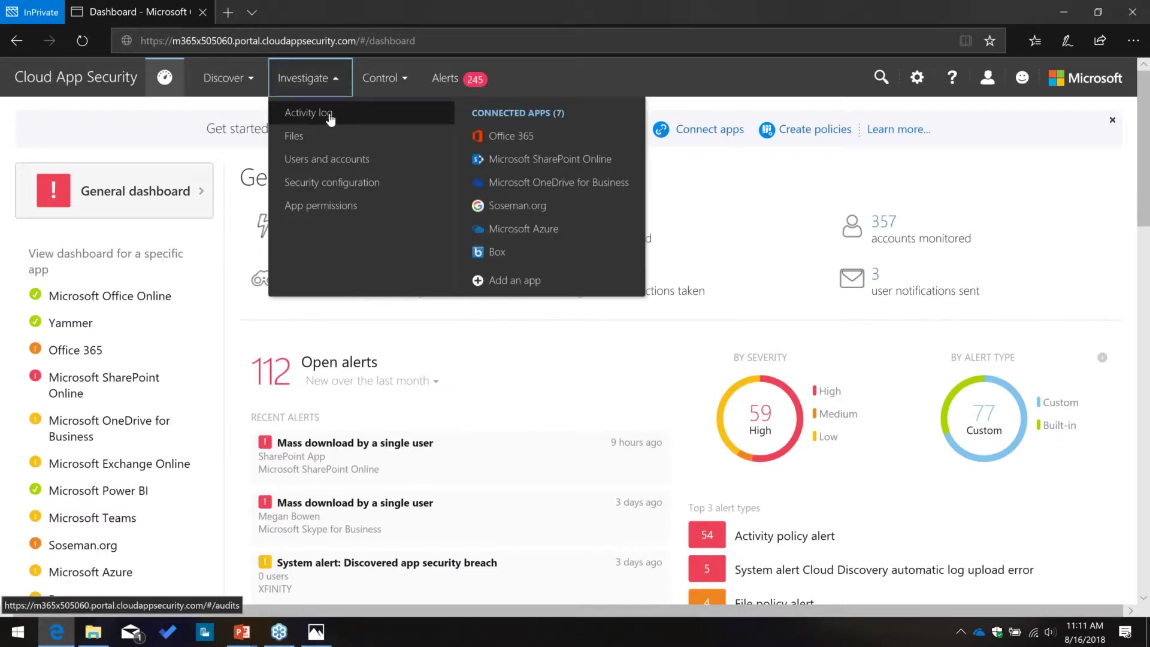
{"action": "left_click", "coordinate": [330, 114]}
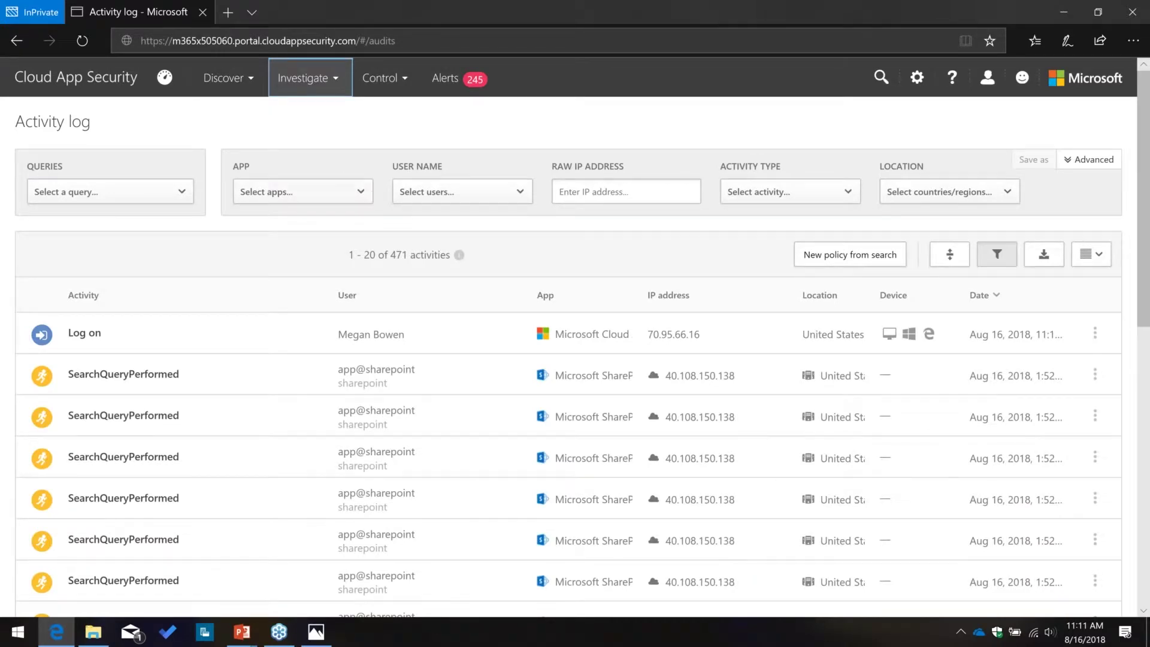
{"action": "left_click", "coordinate": [339, 198]}
{"action": "left_click", "coordinate": [278, 250]}
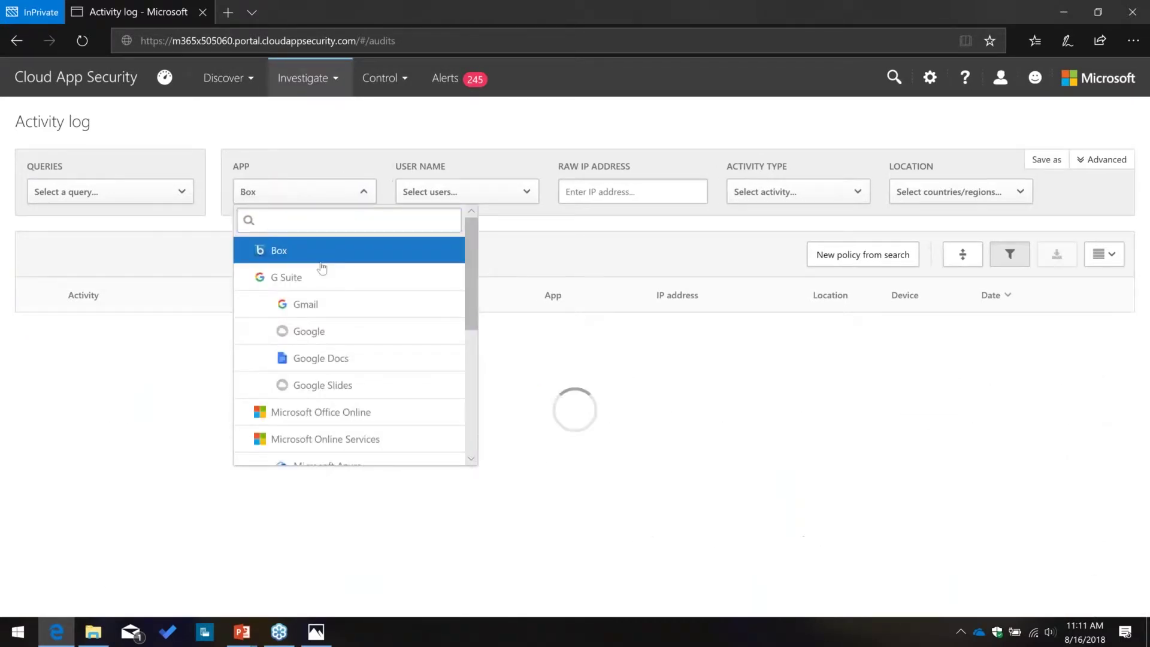
{"action": "left_click", "coordinate": [321, 277]}
{"action": "left_click_drag", "start_coordinate": [470, 305], "coordinate": [473, 426]}
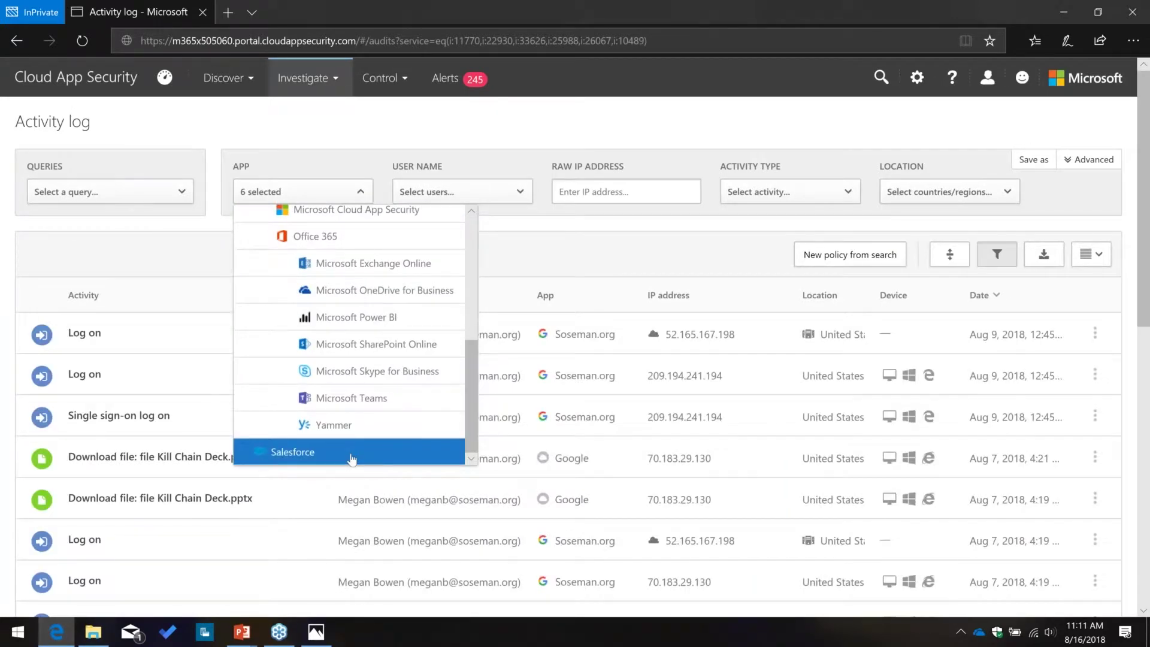
{"action": "left_click", "coordinate": [352, 454]}
{"action": "left_click", "coordinate": [469, 149]}
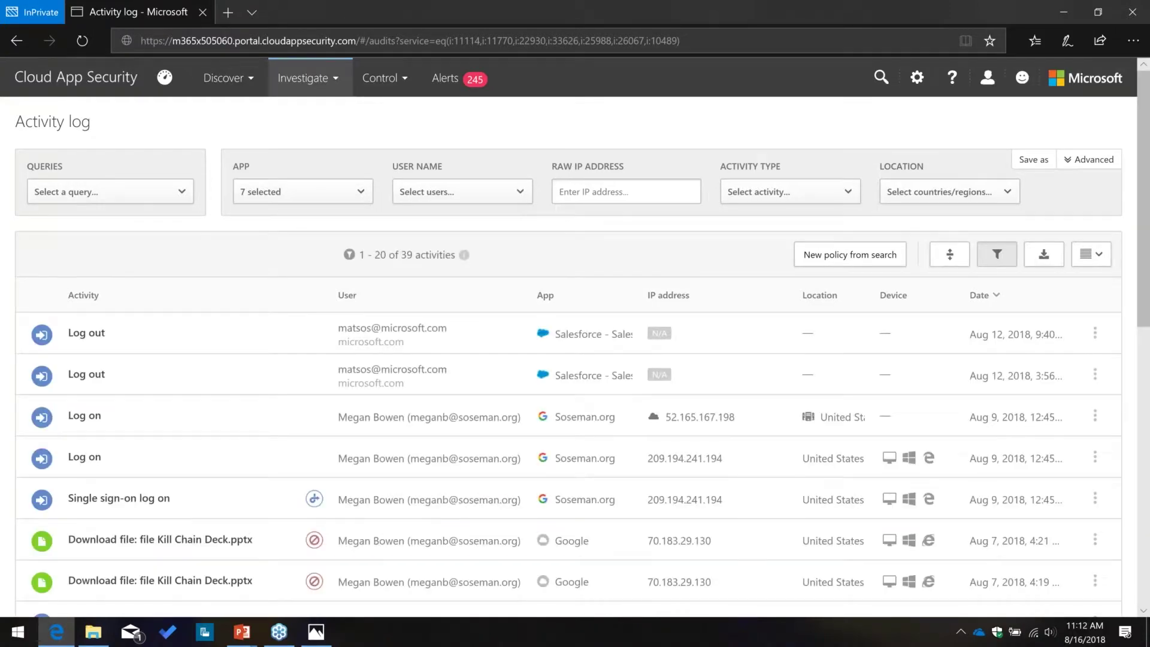
Step: Scroll the filtered activities down to page 2, activities 21–40 of 122
{"action": "scroll", "coordinate": [248, 267], "scroll_direction": "down", "scroll_amount": 2}
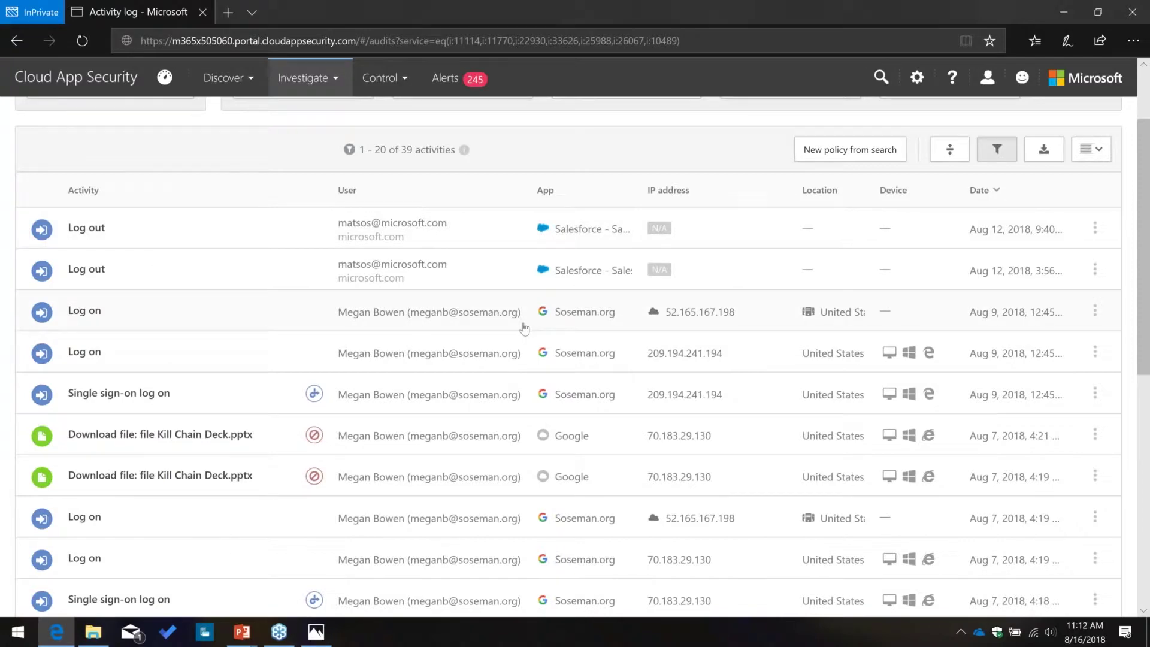
{"action": "scroll", "coordinate": [584, 507], "scroll_direction": "down", "scroll_amount": 3}
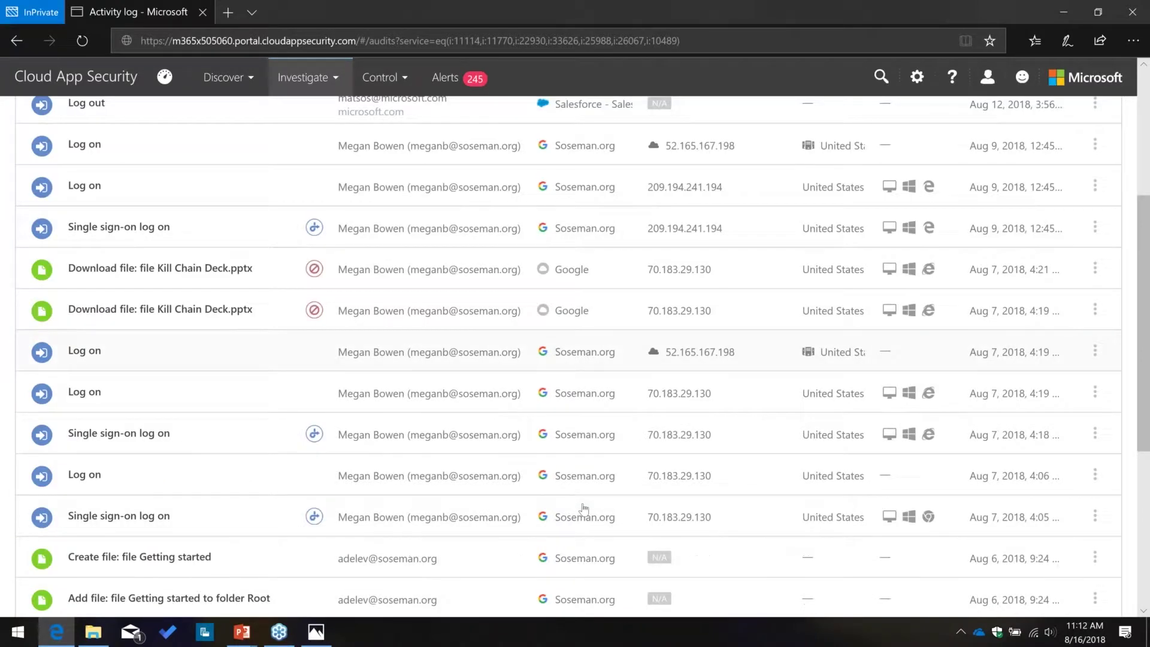
{"action": "scroll", "coordinate": [83, 239], "scroll_direction": "down", "scroll_amount": 2}
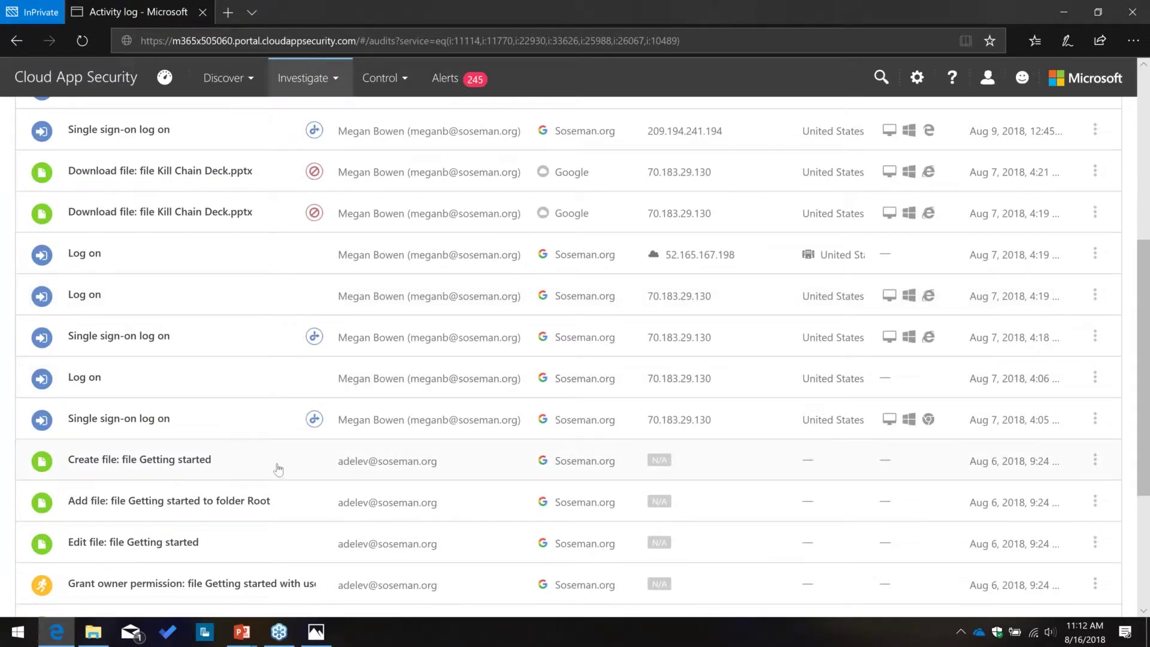
{"action": "scroll", "coordinate": [275, 516], "scroll_direction": "down", "scroll_amount": 2}
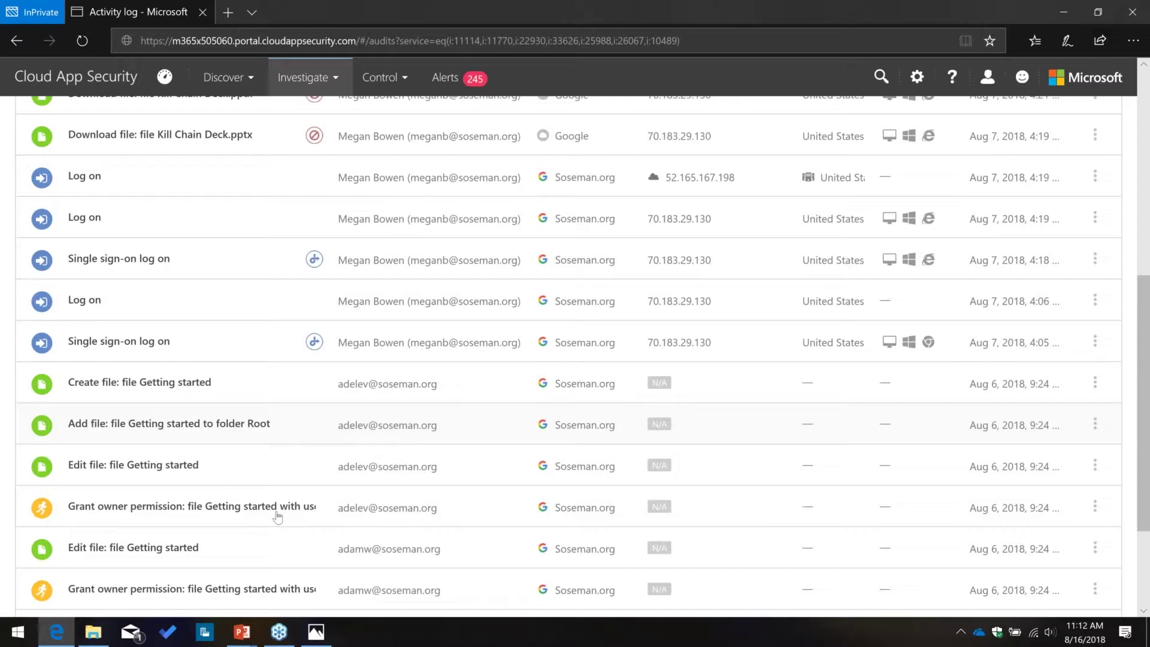
{"action": "scroll", "coordinate": [284, 504], "scroll_direction": "down", "scroll_amount": 1}
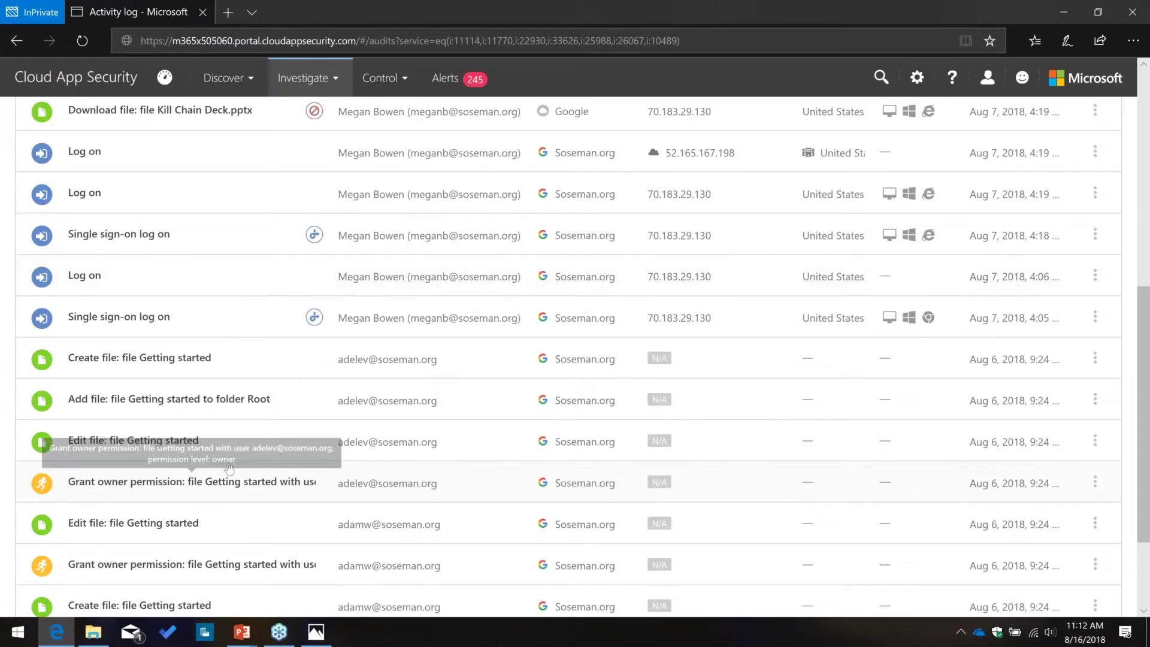
{"action": "scroll", "coordinate": [229, 467], "scroll_direction": "down", "scroll_amount": 1}
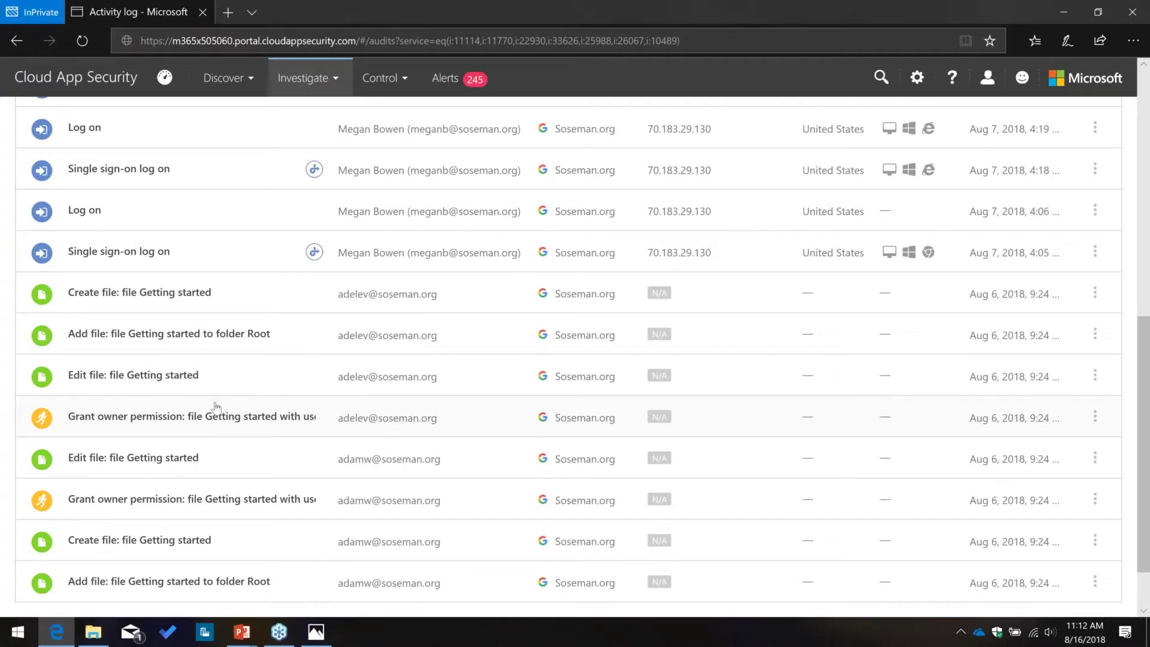
{"action": "scroll", "coordinate": [217, 407], "scroll_direction": "down", "scroll_amount": 1}
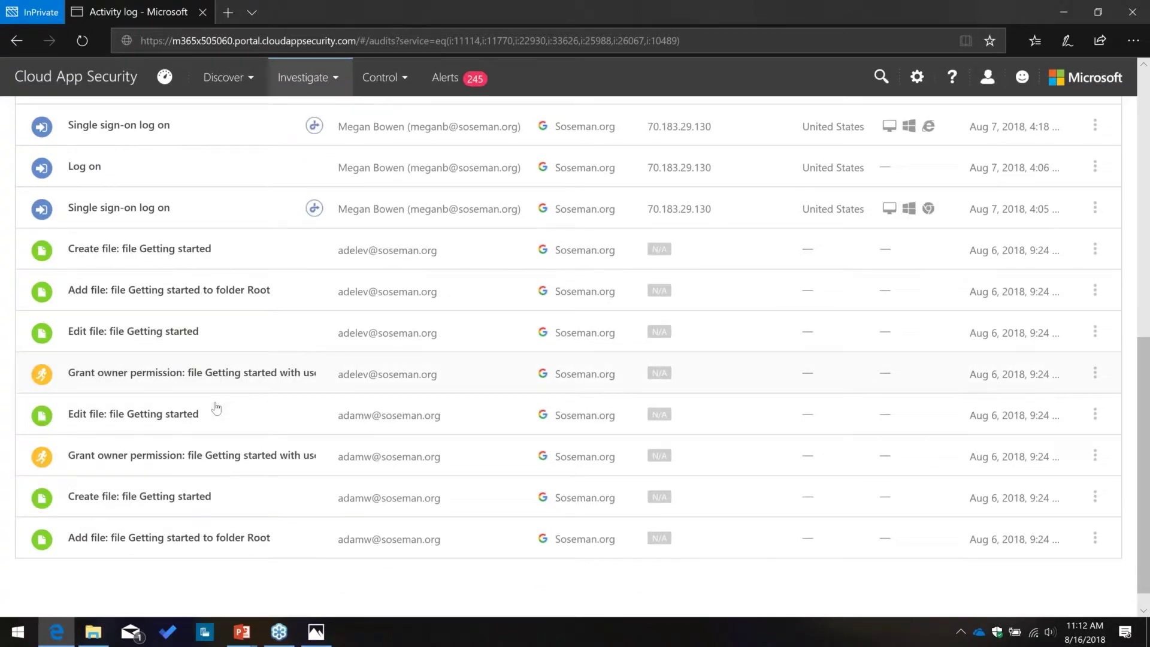
{"action": "scroll", "coordinate": [216, 408], "scroll_direction": "down", "scroll_amount": 1}
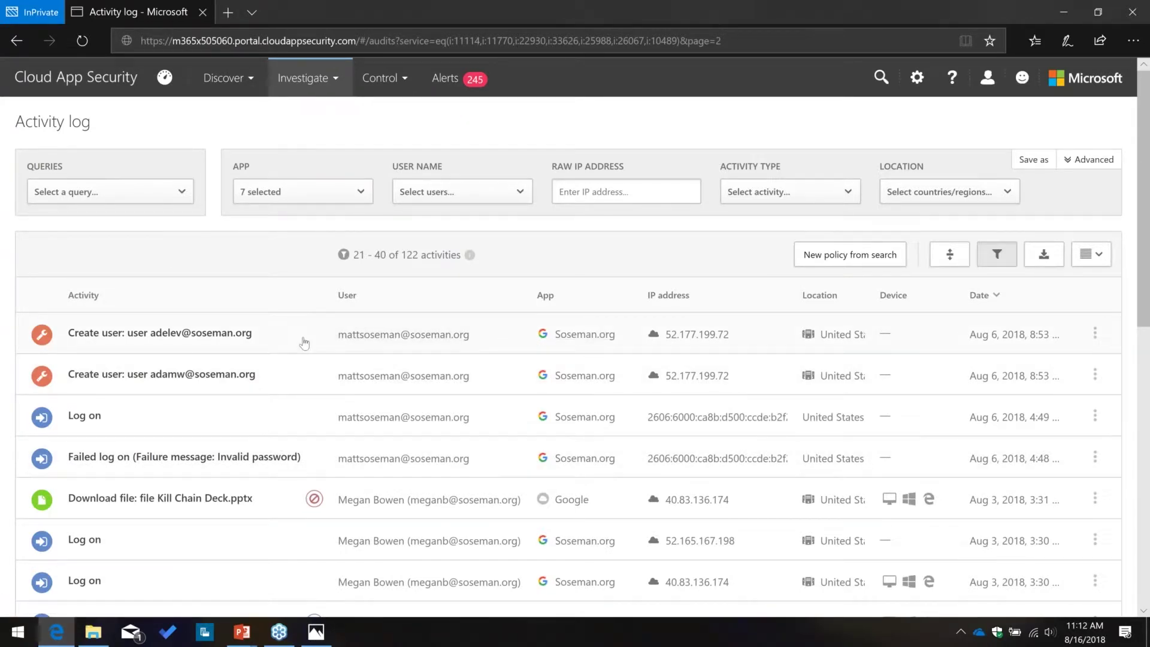
{"action": "scroll", "coordinate": [300, 346], "scroll_direction": "down", "scroll_amount": 1}
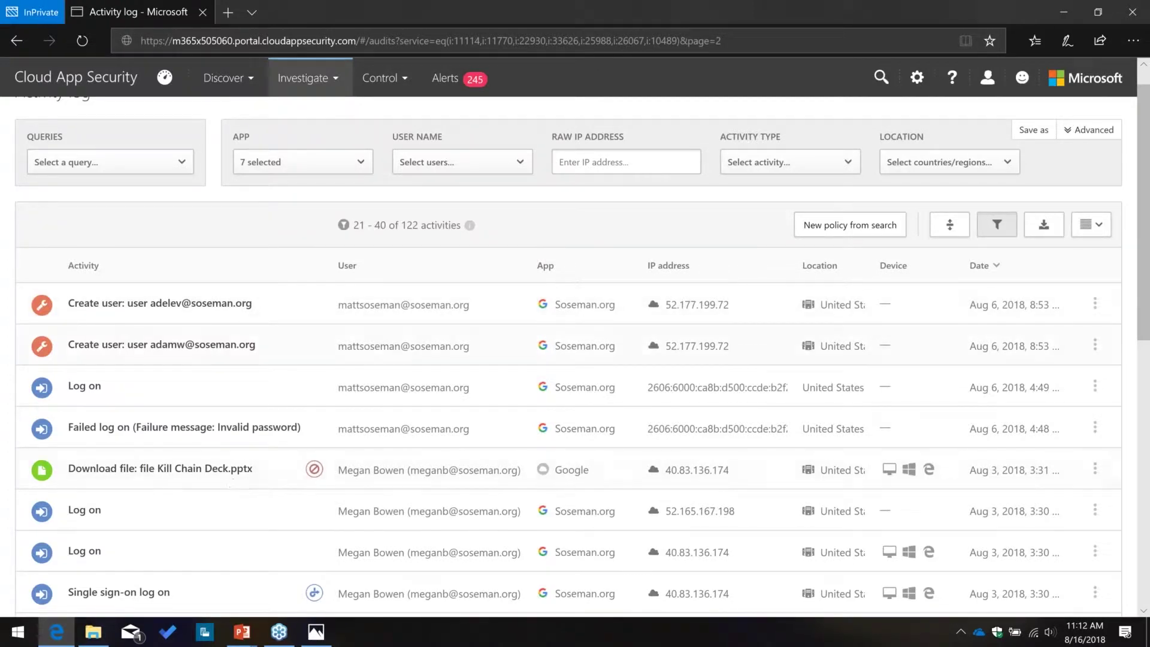
{"action": "scroll", "coordinate": [277, 279], "scroll_direction": "up", "scroll_amount": 1}
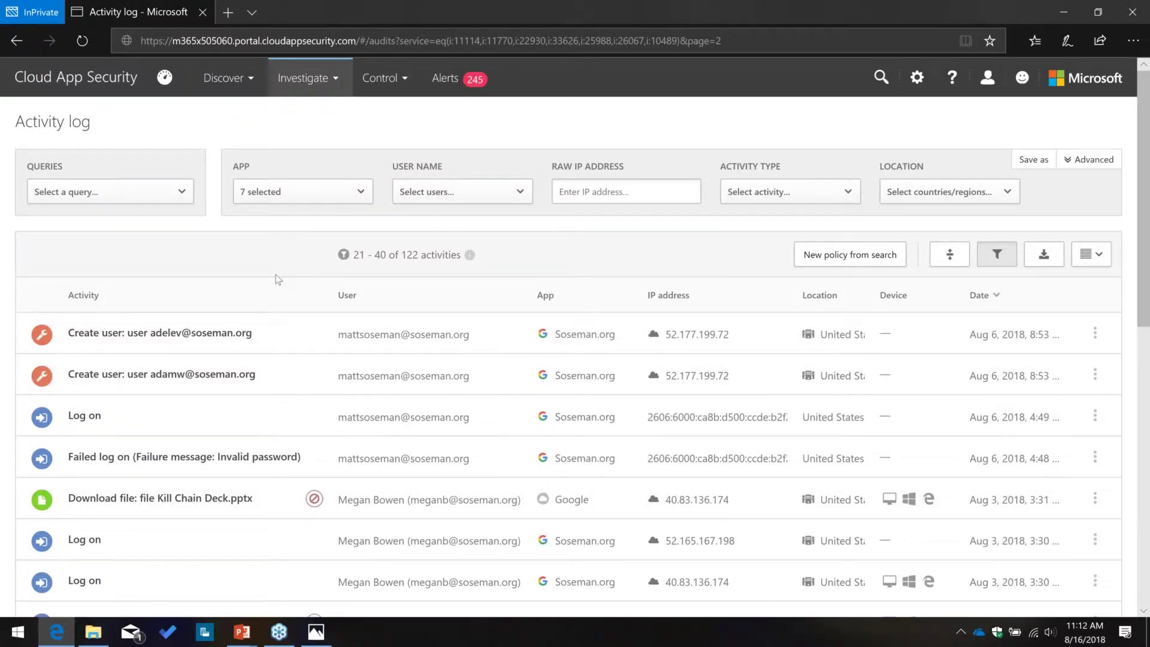
Step: Open the Files list filtered to G Suite and its apps
{"action": "left_click", "coordinate": [330, 92]}
{"action": "left_click", "coordinate": [294, 136]}
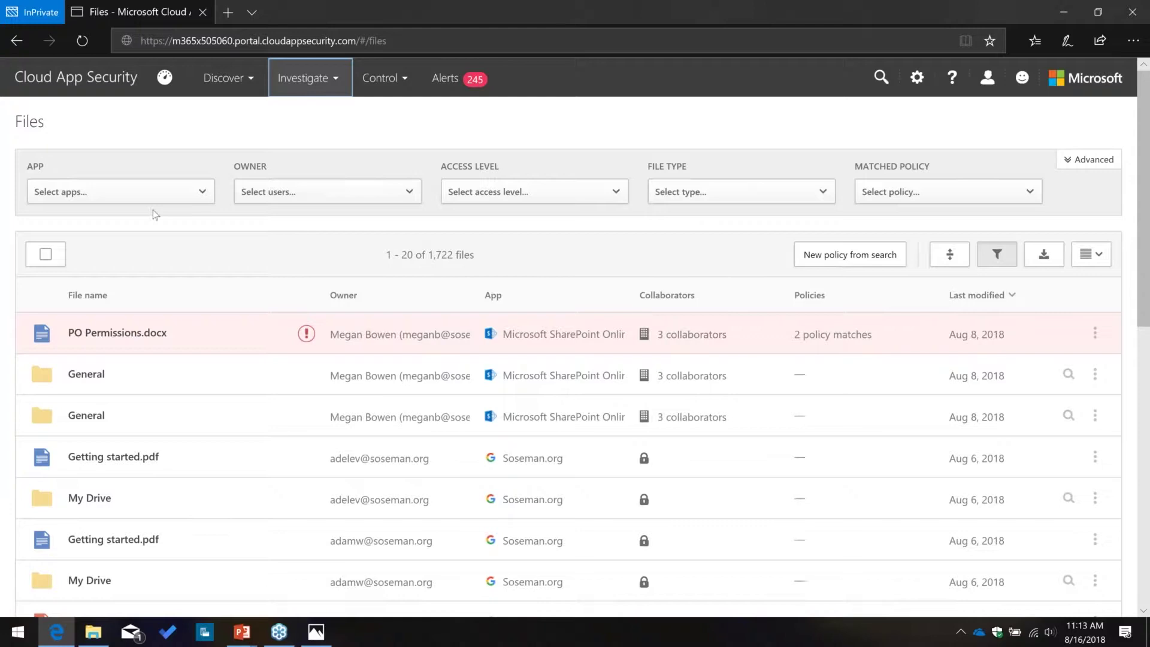
{"action": "left_click", "coordinate": [199, 192]}
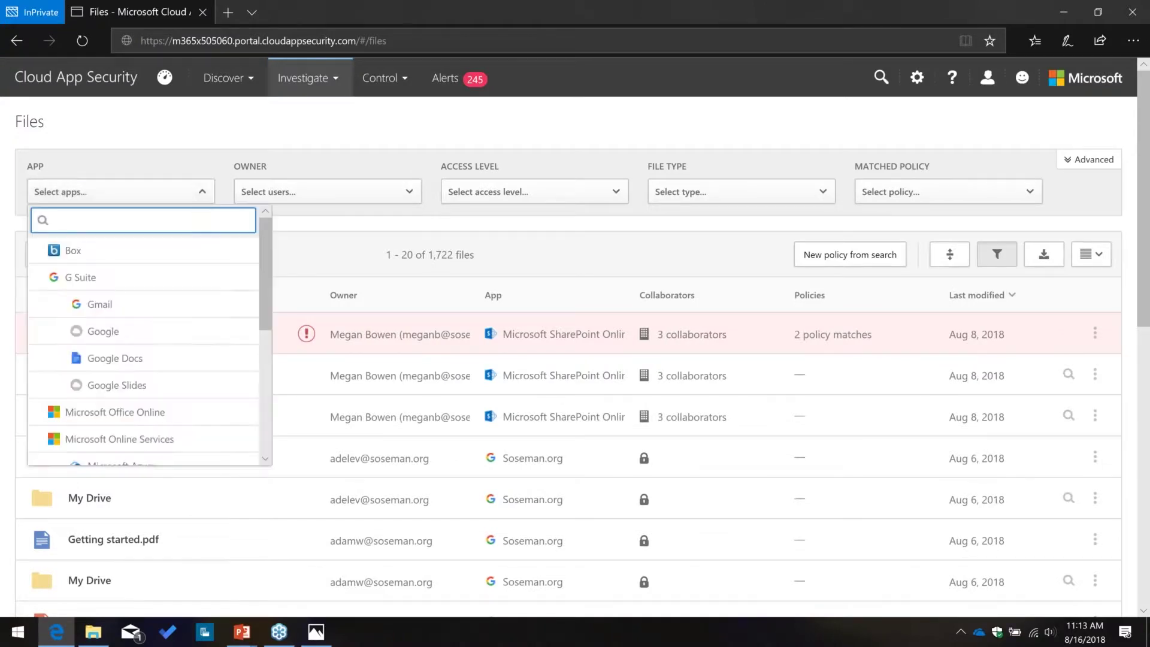
{"action": "left_click", "coordinate": [169, 276]}
{"action": "left_click", "coordinate": [224, 166]}
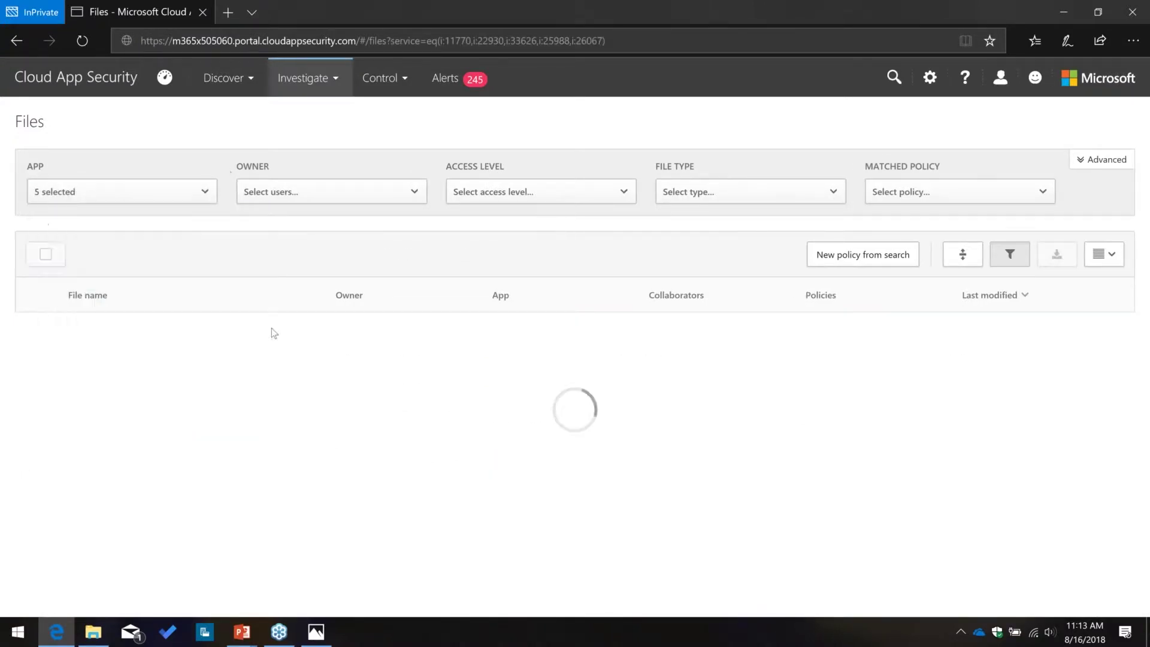
{"action": "scroll", "coordinate": [496, 325], "scroll_direction": "down", "scroll_amount": 1}
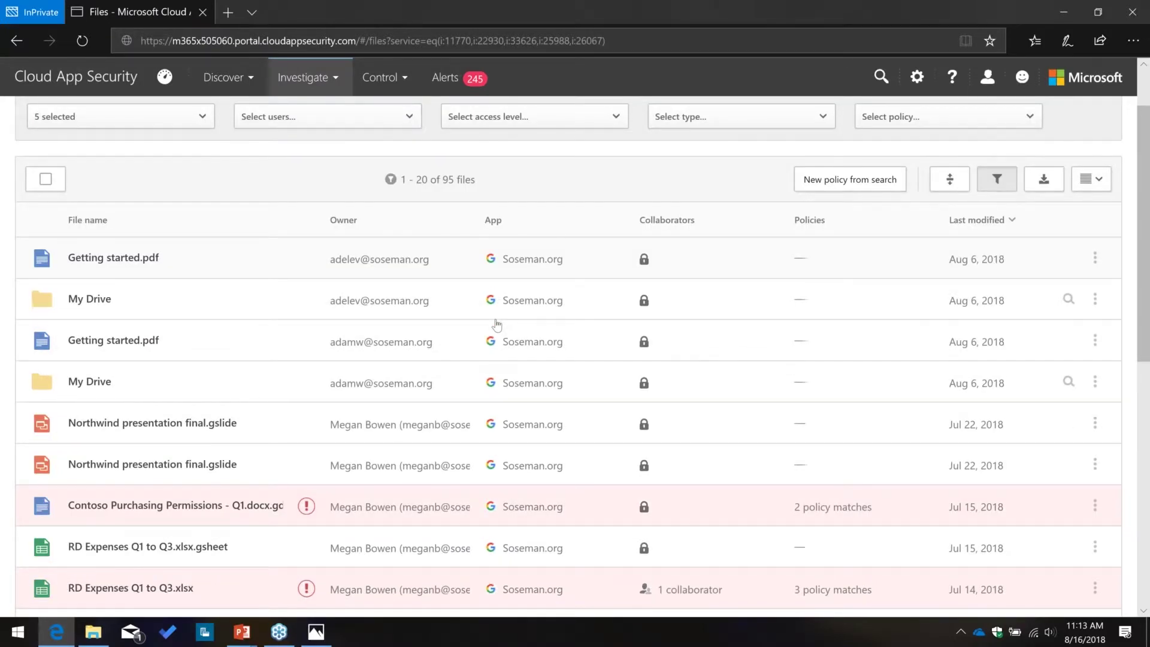
{"action": "scroll", "coordinate": [497, 324], "scroll_direction": "down", "scroll_amount": 2}
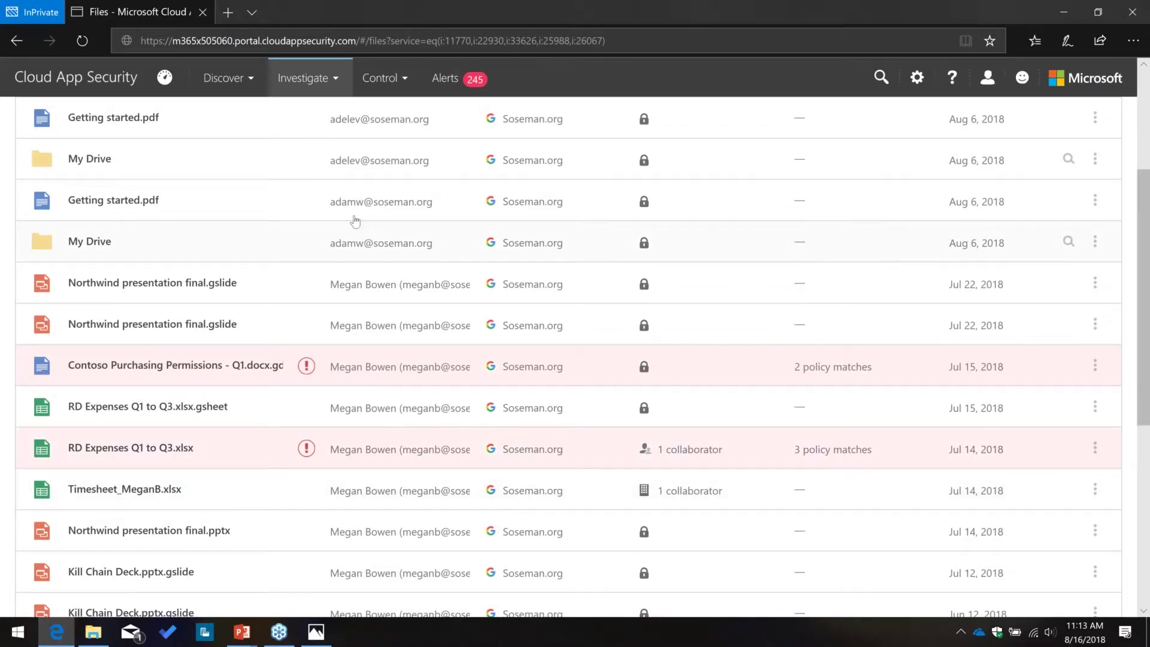
{"action": "scroll", "coordinate": [335, 170], "scroll_direction": "down", "scroll_amount": 1}
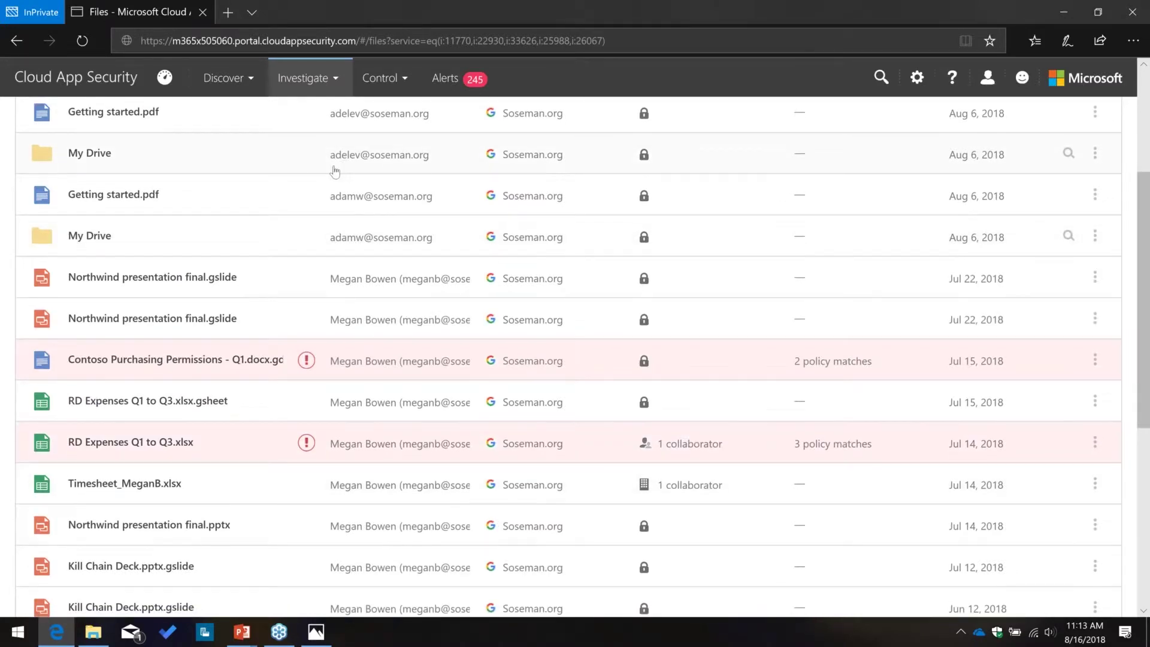
Step: Expand the RD Expenses sheet details and its actions, then expand Contoso Purchasing Permissions
{"action": "left_click", "coordinate": [335, 414]}
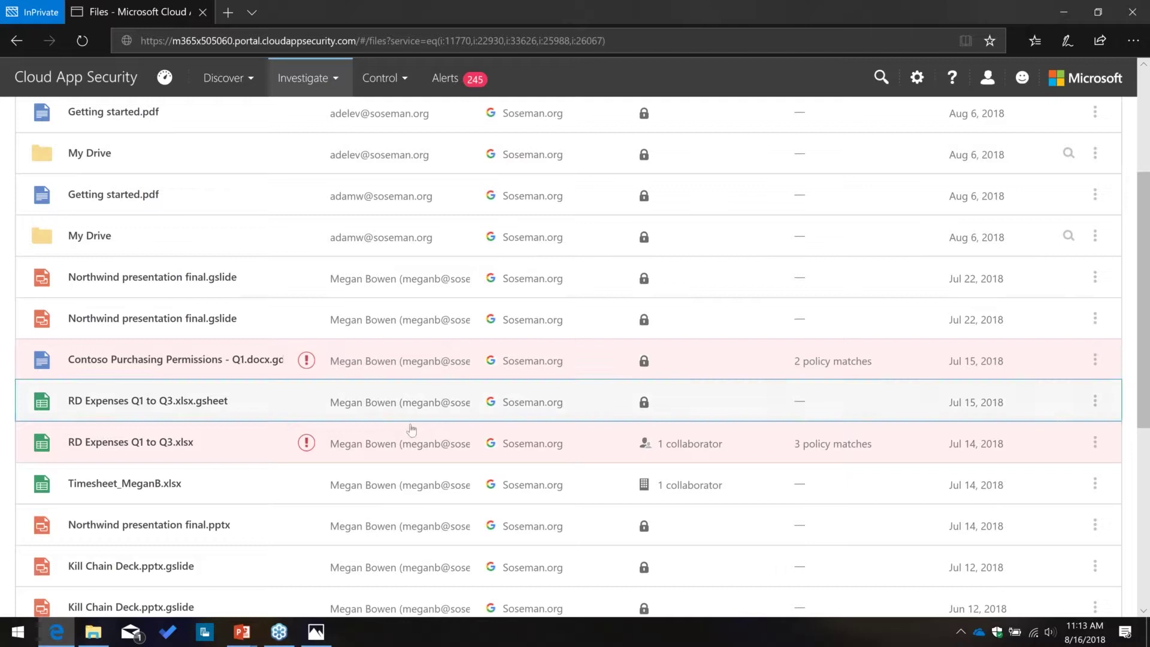
{"action": "scroll", "coordinate": [728, 413], "scroll_direction": "down", "scroll_amount": 1}
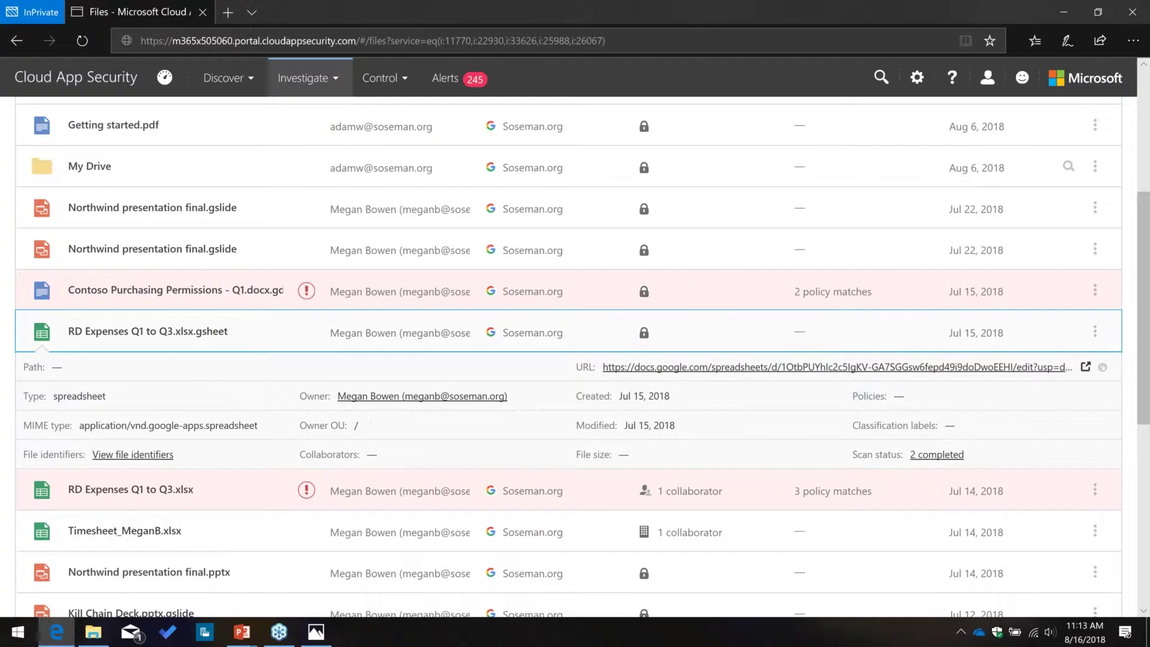
{"action": "left_click", "coordinate": [1095, 333]}
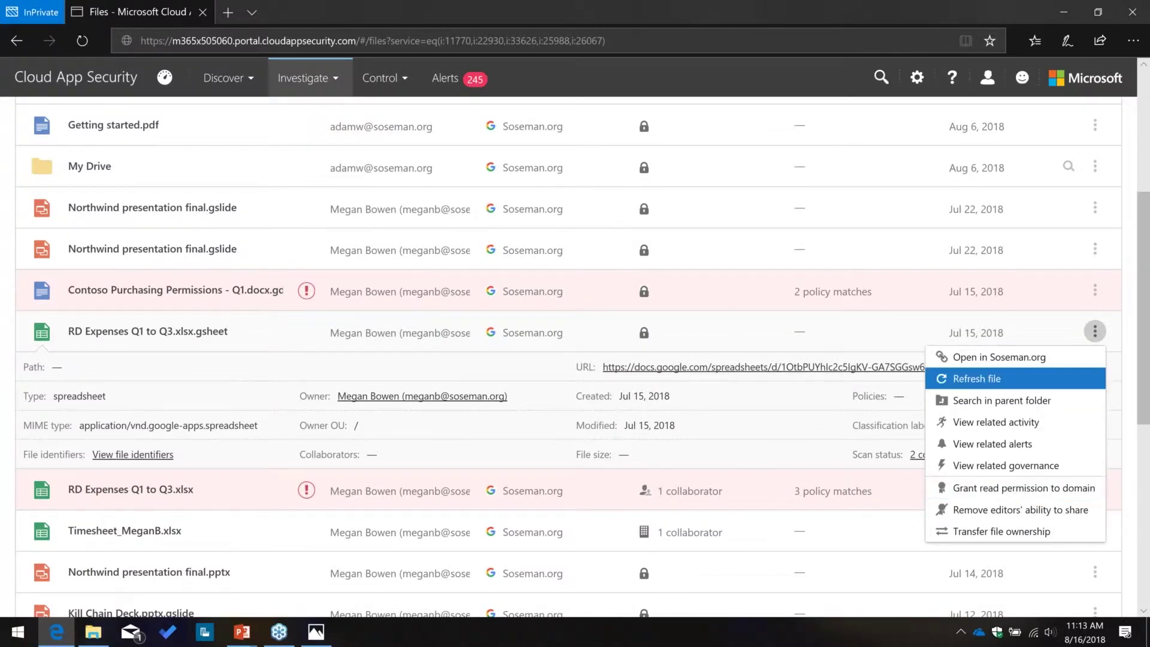
{"action": "left_click", "coordinate": [711, 307]}
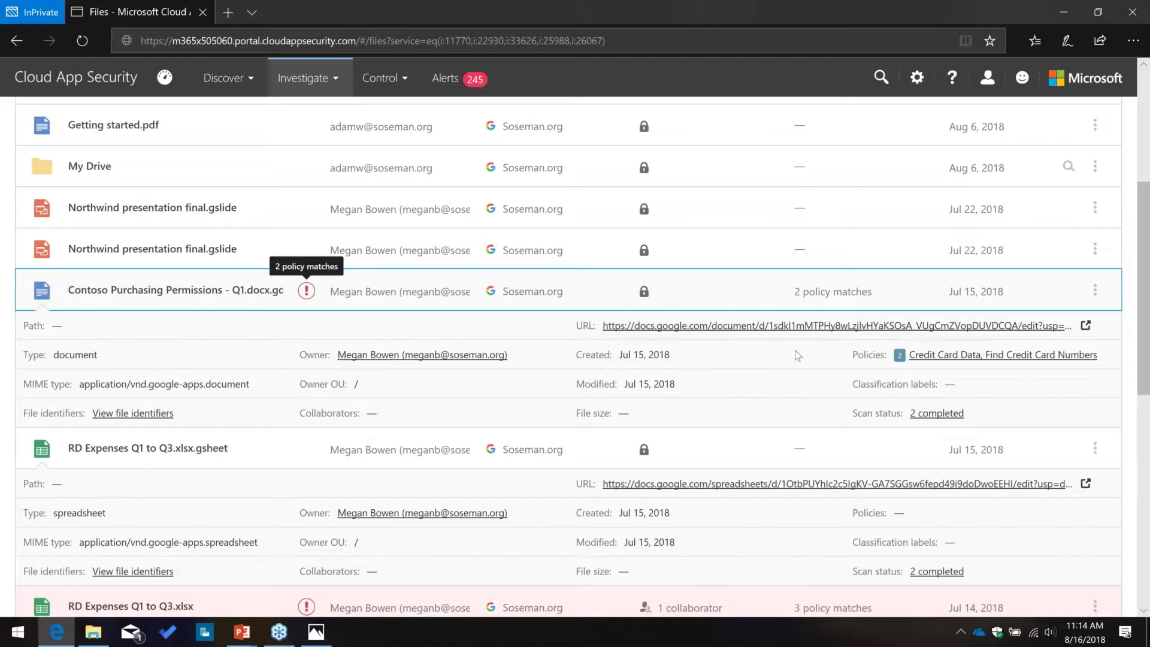
Step: View the Contoso Purchasing Permissions actions menu, then collapse that file's details row
{"action": "left_click", "coordinate": [1095, 291]}
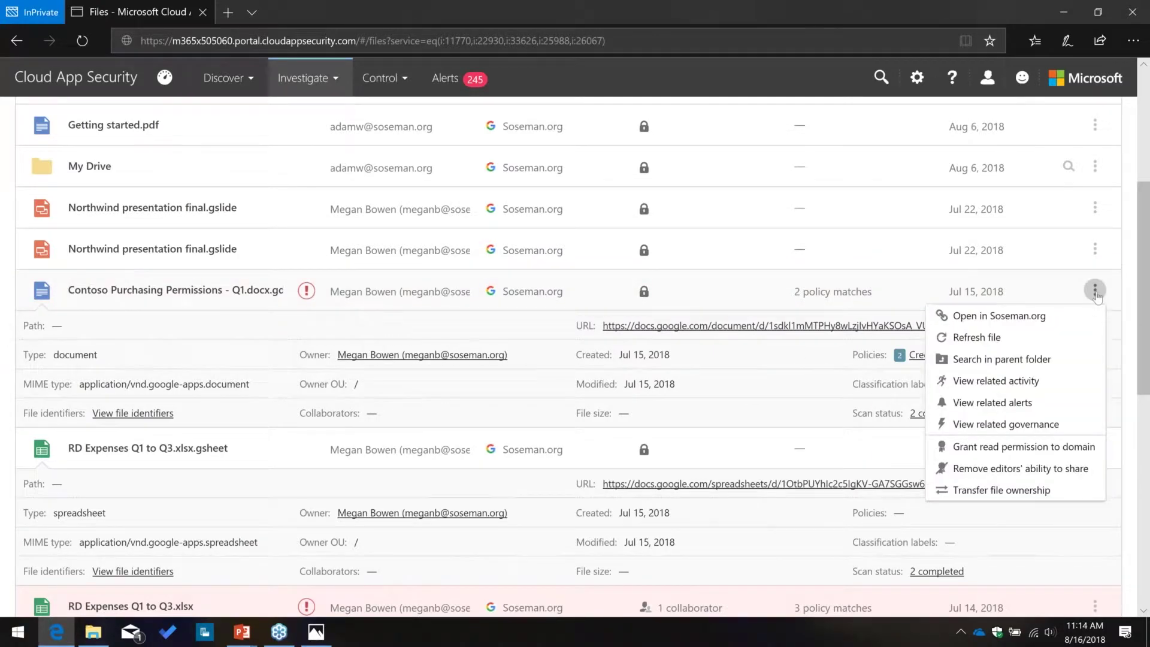
{"action": "left_click", "coordinate": [1084, 335]}
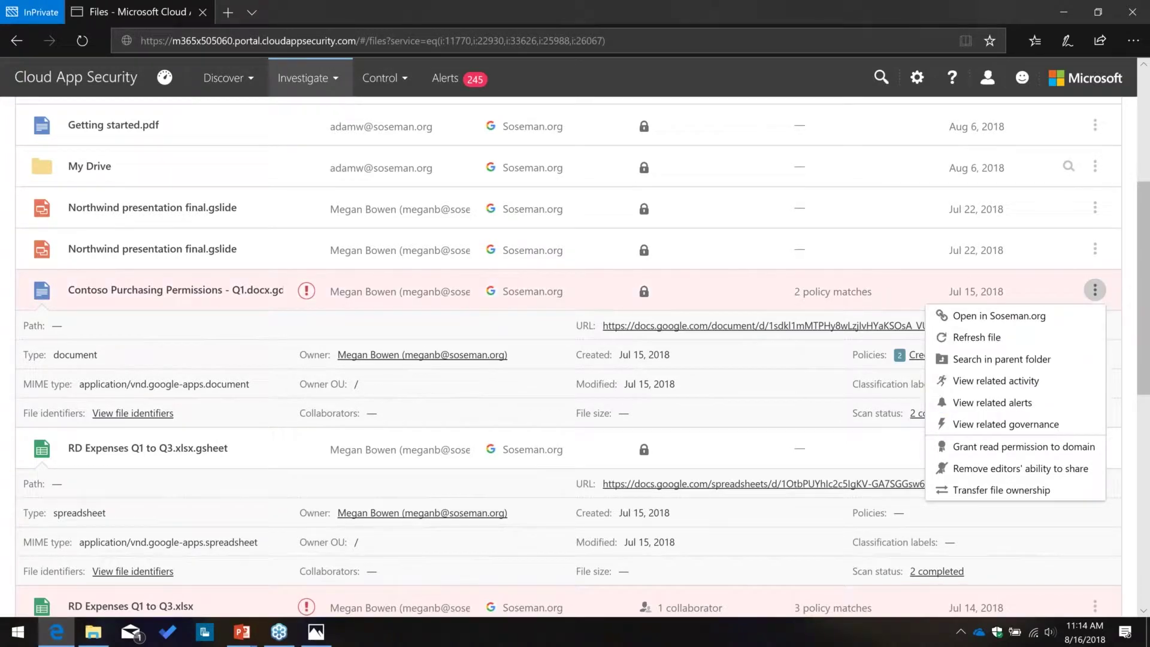
{"action": "mouse_move", "coordinate": [307, 294]}
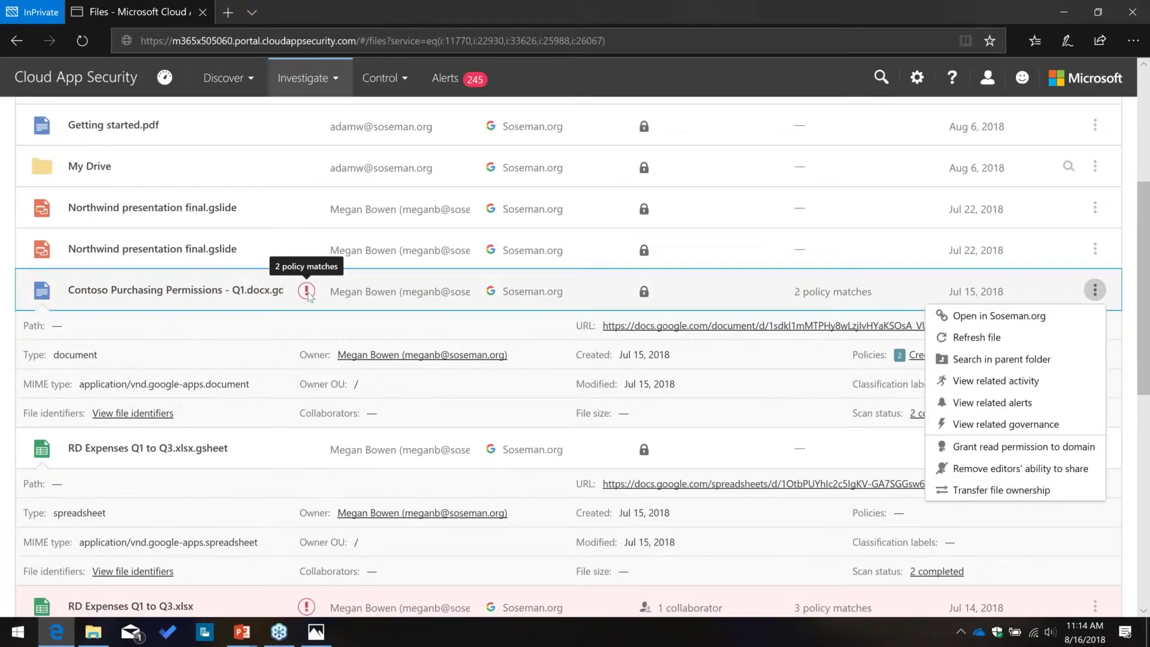
{"action": "left_click", "coordinate": [309, 295]}
Step: Expand Contoso Purchasing Permissions to show its Credit Card Data and Find Credit Card Numbers matches
{"action": "left_click", "coordinate": [309, 296]}
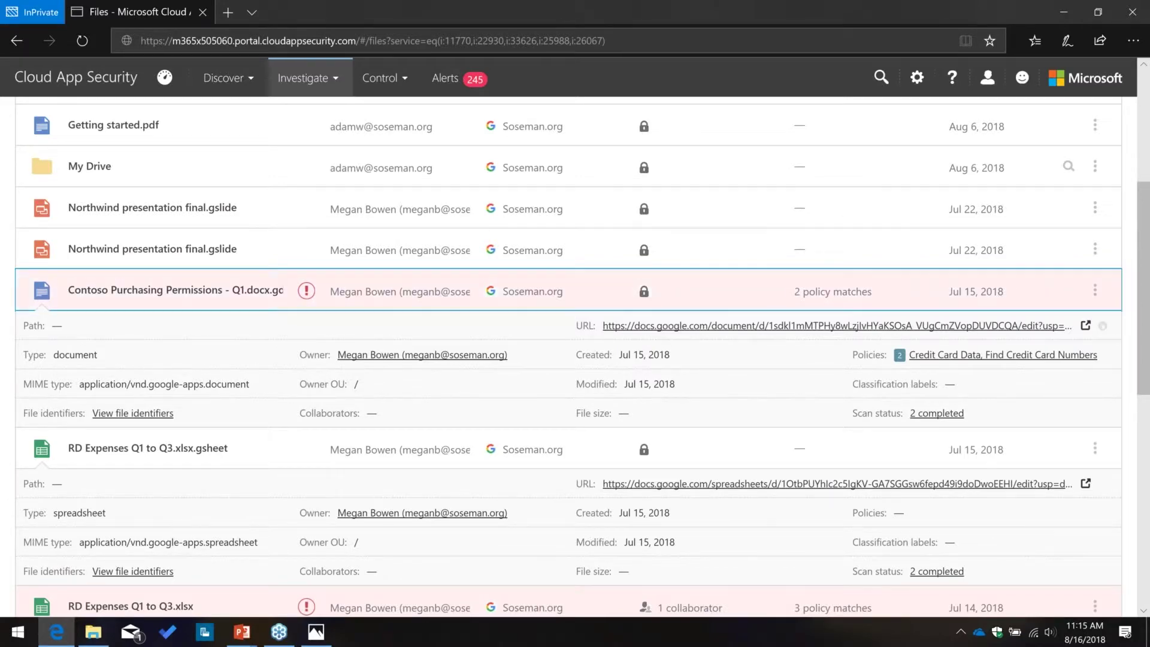
{"action": "scroll", "coordinate": [568, 360], "scroll_direction": "up", "scroll_amount": 2}
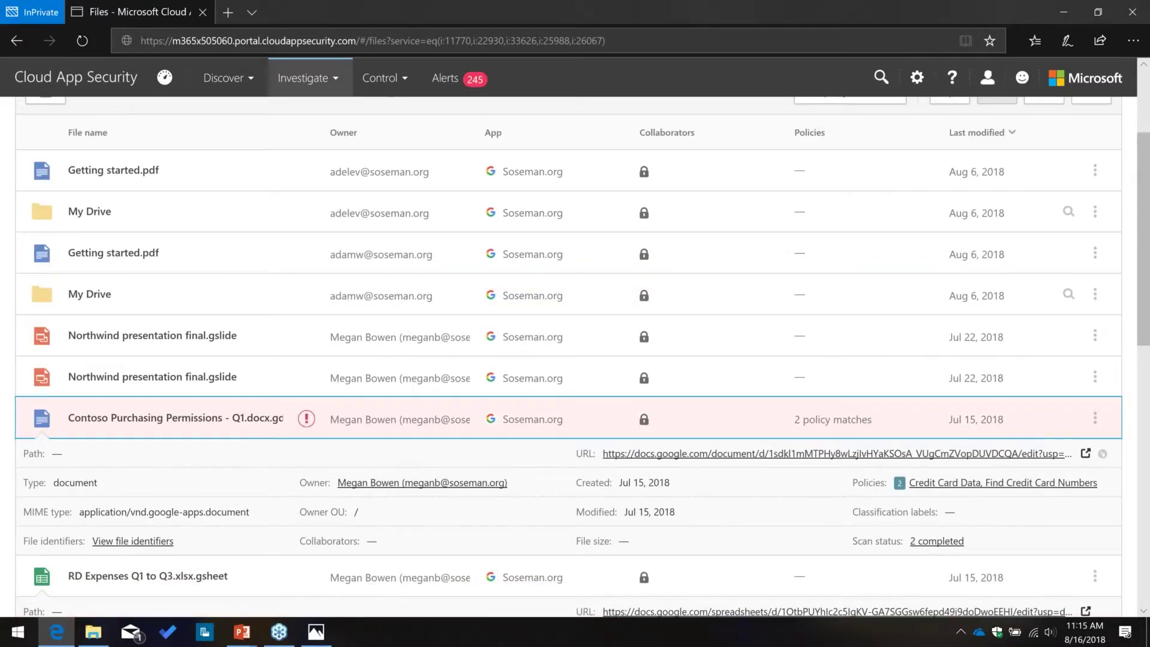
Step: Go to Control > Policies and scroll down to the PCI DLP policy with 2 matches
{"action": "scroll", "coordinate": [358, 91], "scroll_direction": "up", "scroll_amount": 3}
{"action": "left_click", "coordinate": [359, 90]}
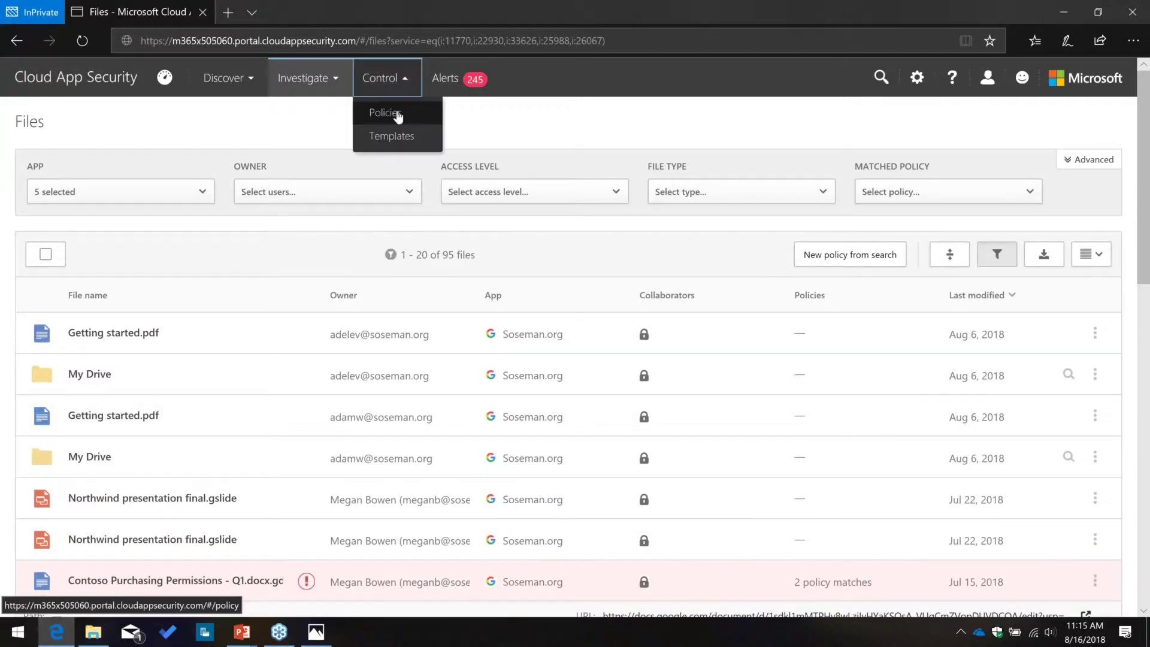
{"action": "left_click", "coordinate": [398, 114]}
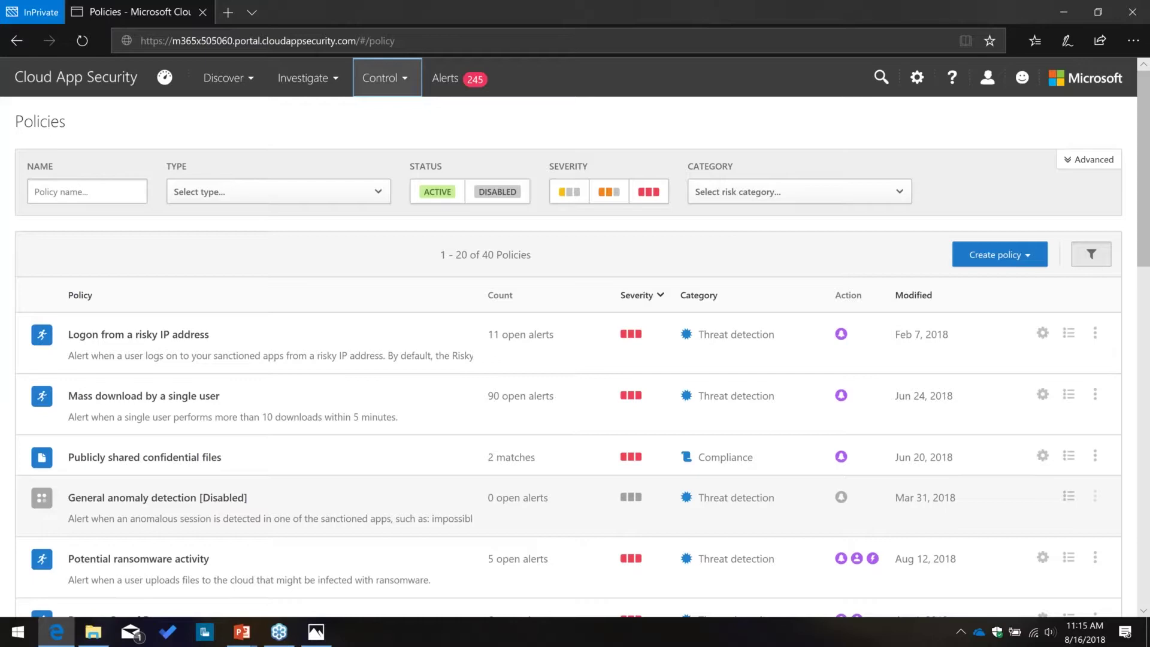
{"action": "scroll", "coordinate": [354, 312], "scroll_direction": "down", "scroll_amount": 2}
{"action": "scroll", "coordinate": [355, 311], "scroll_direction": "down", "scroll_amount": 10}
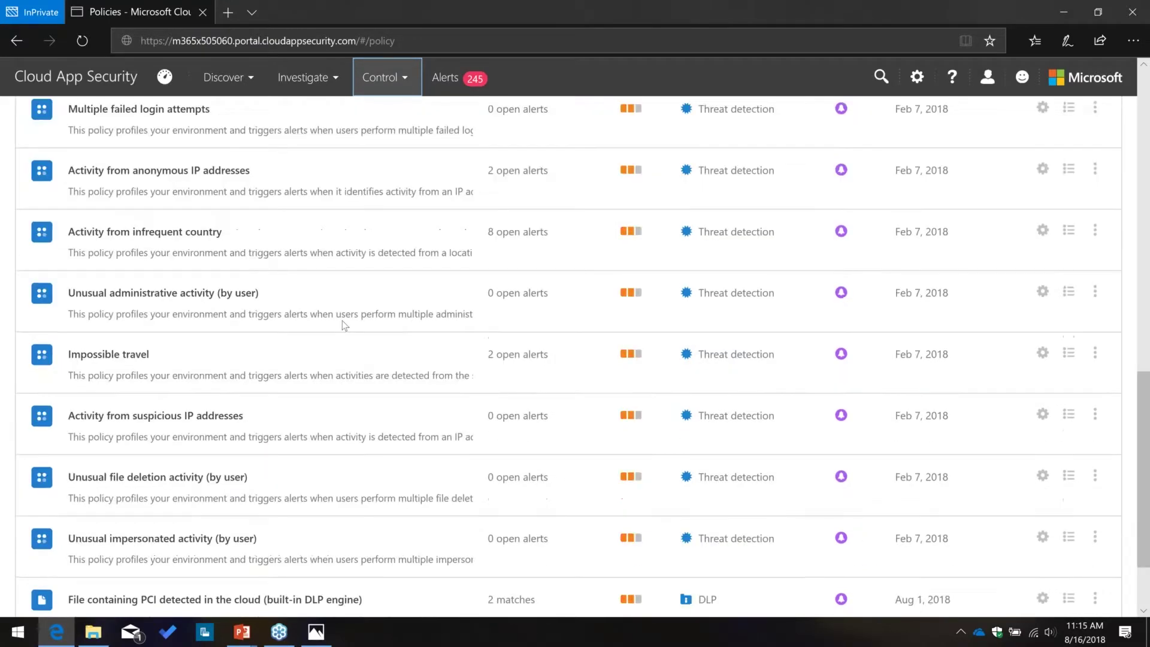
{"action": "scroll", "coordinate": [343, 321], "scroll_direction": "down", "scroll_amount": 2}
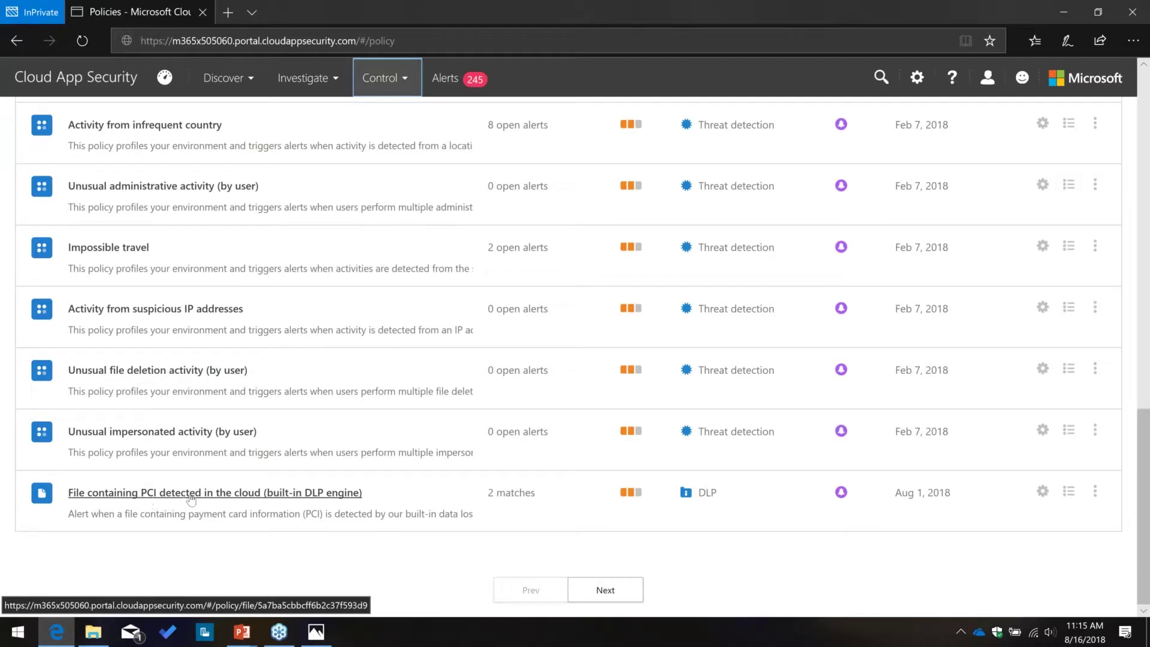
Step: Open the PCI detection file policy and add Salesforce to its app filter, making 18 apps
{"action": "left_click", "coordinate": [152, 501]}
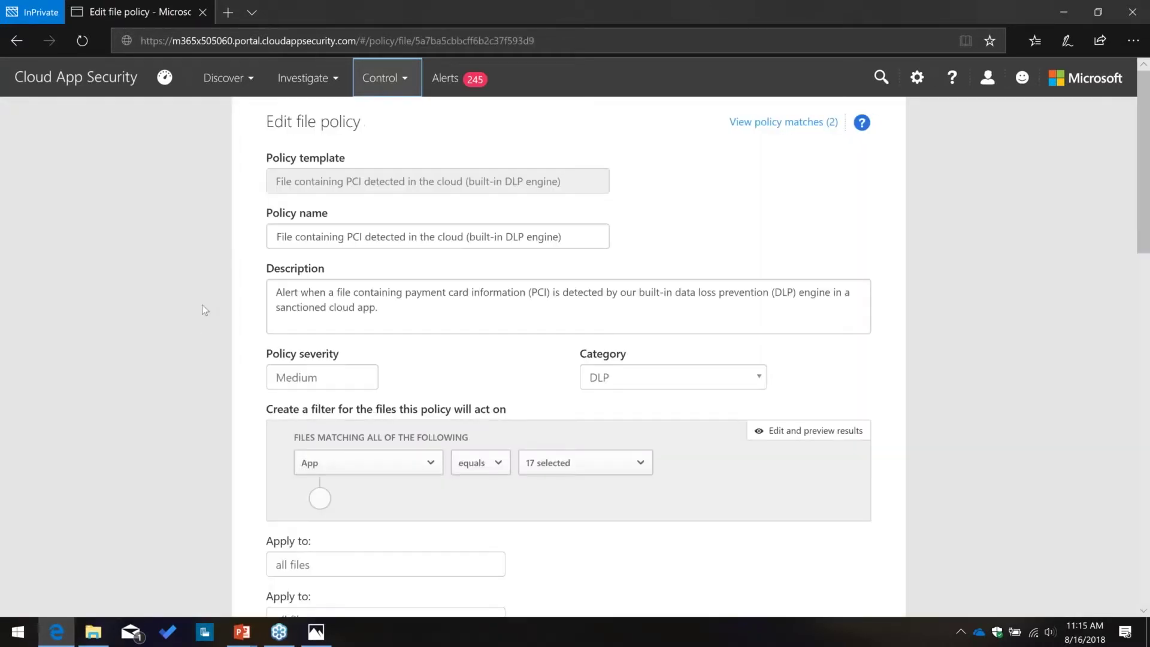
{"action": "scroll", "coordinate": [259, 194], "scroll_direction": "down", "scroll_amount": 2}
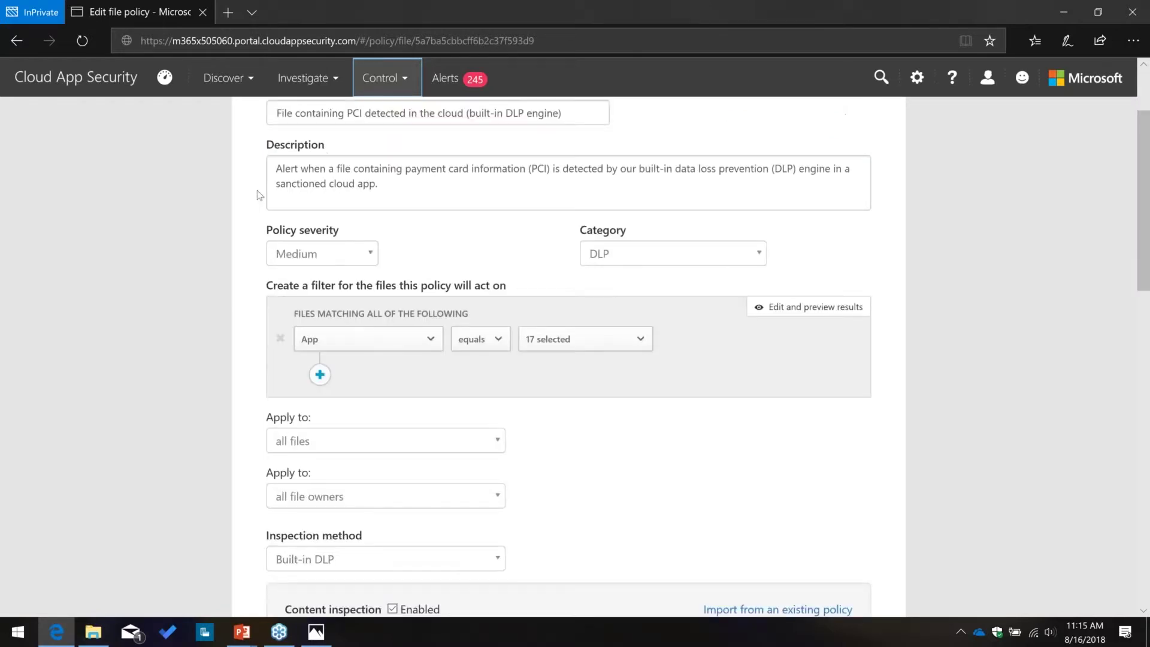
{"action": "left_click", "coordinate": [651, 344]}
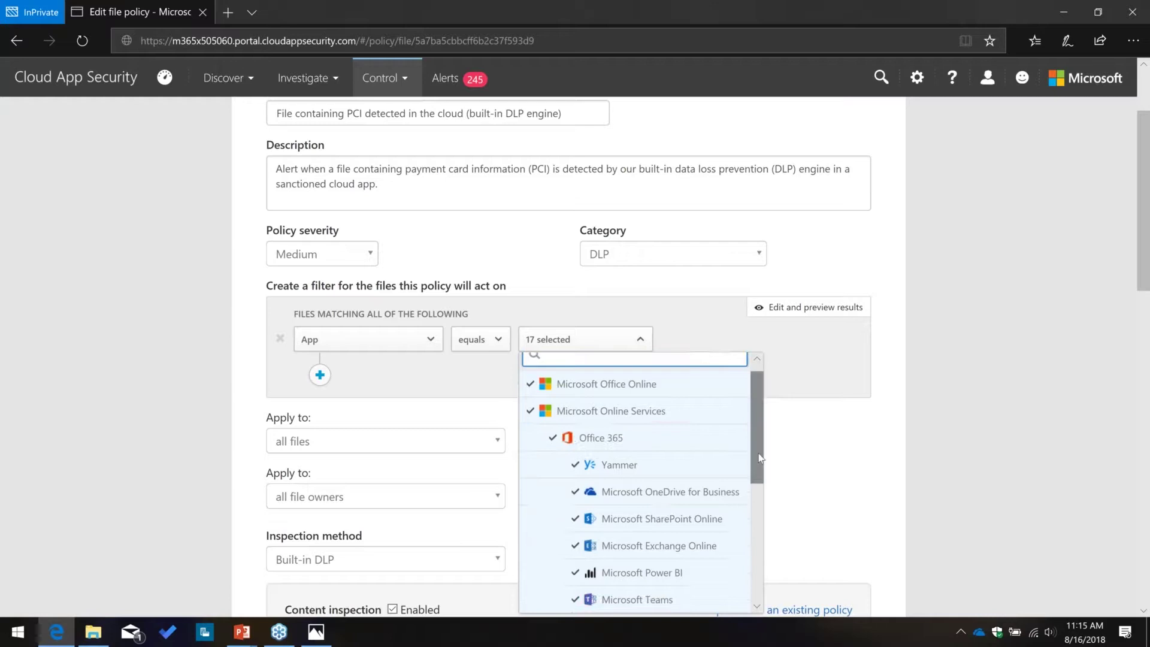
{"action": "scroll", "coordinate": [759, 477], "scroll_direction": "down", "scroll_amount": 1}
{"action": "scroll", "coordinate": [759, 477], "scroll_direction": "down", "scroll_amount": 5}
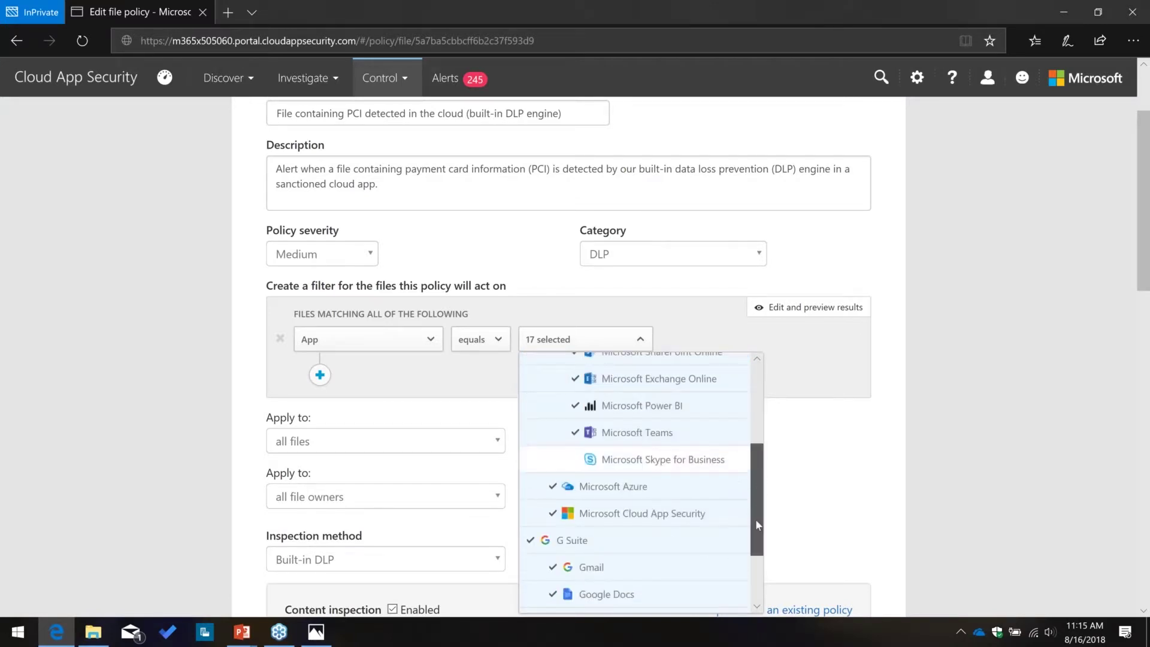
{"action": "scroll", "coordinate": [672, 468], "scroll_direction": "up", "scroll_amount": 1}
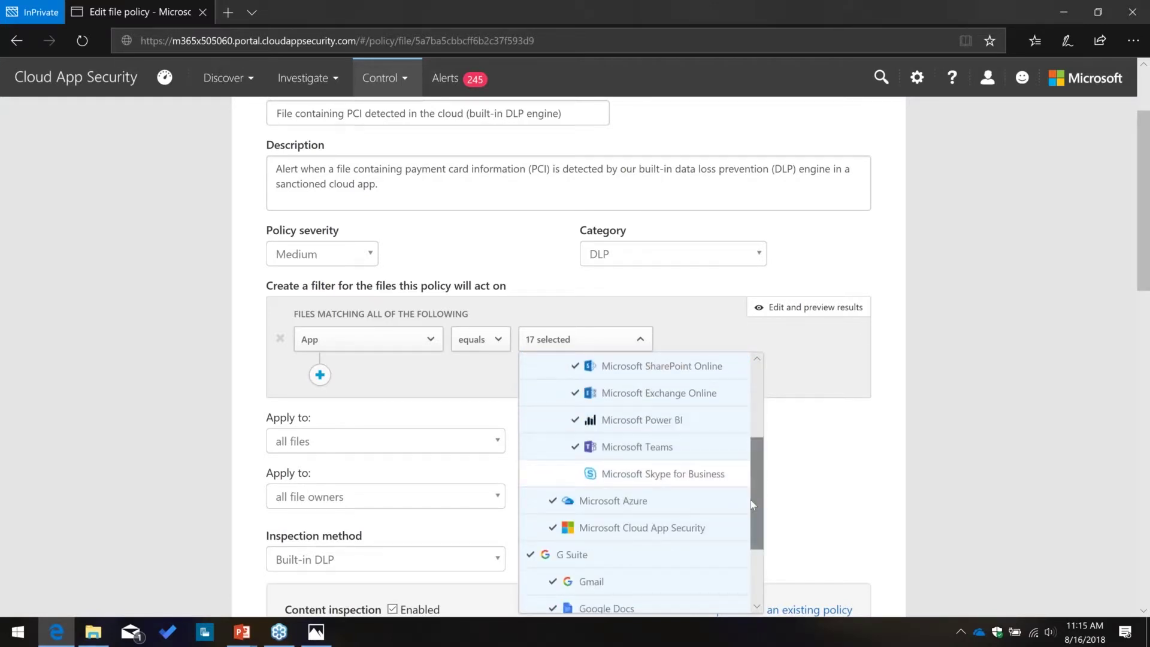
{"action": "scroll", "coordinate": [752, 521], "scroll_direction": "down", "scroll_amount": 4}
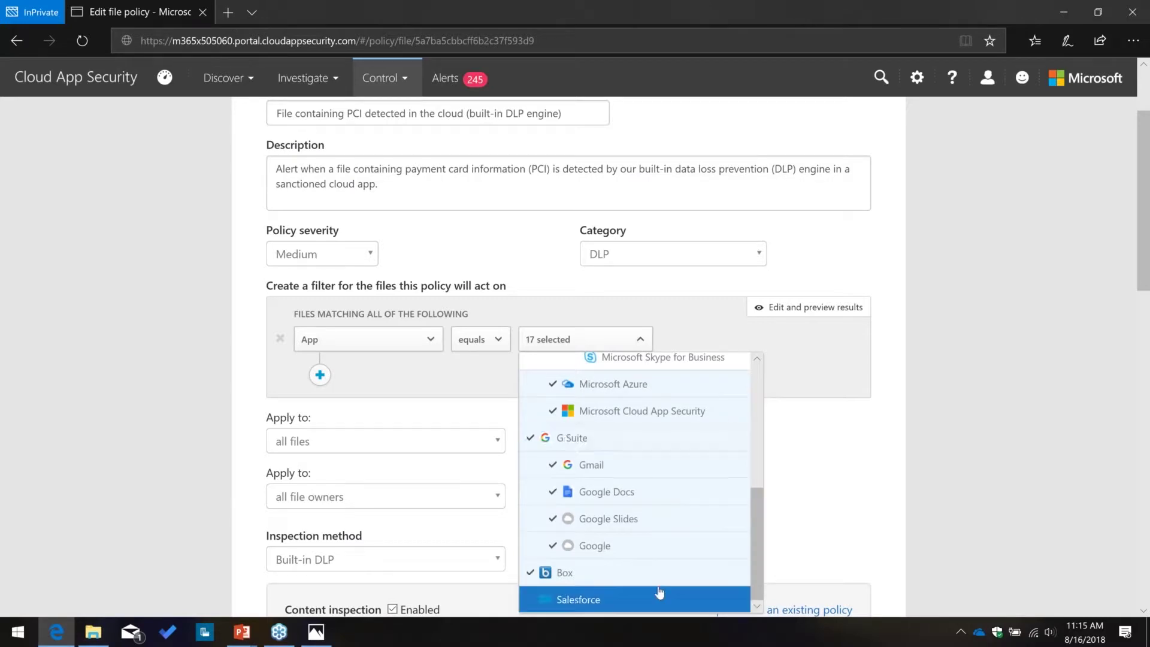
{"action": "left_click", "coordinate": [585, 608]}
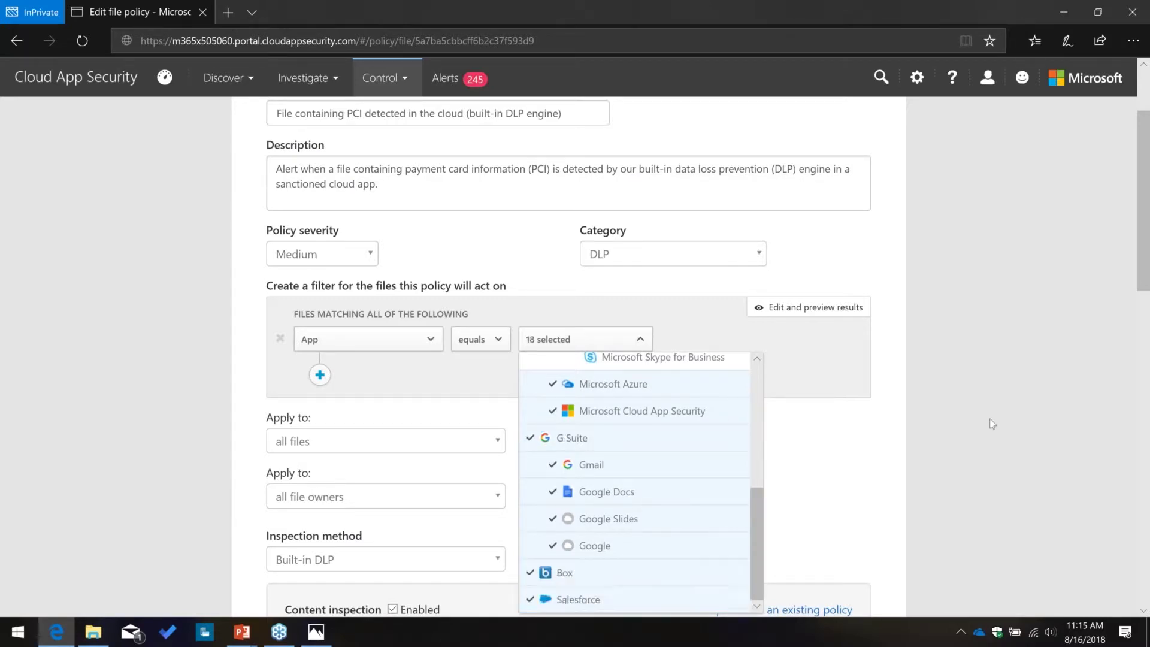
{"action": "left_click", "coordinate": [948, 415]}
Step: Scroll down the policy edit page to the Governance section
{"action": "scroll", "coordinate": [636, 437], "scroll_direction": "down", "scroll_amount": 2}
{"action": "scroll", "coordinate": [636, 441], "scroll_direction": "down", "scroll_amount": 4}
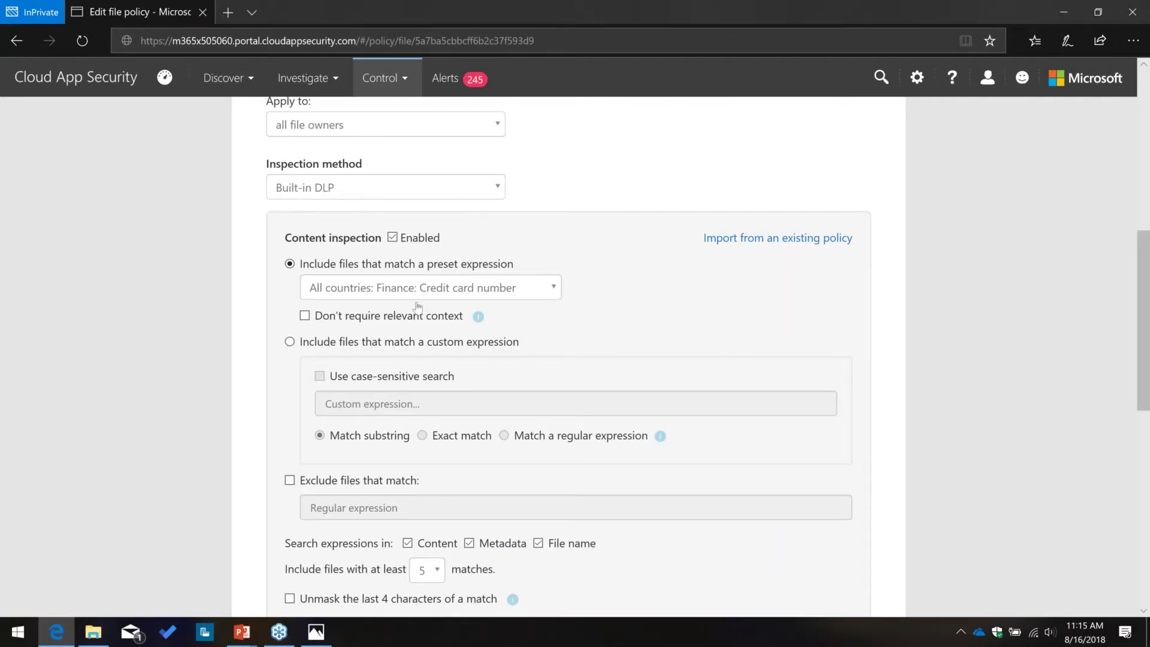
{"action": "scroll", "coordinate": [637, 330], "scroll_direction": "down", "scroll_amount": 1}
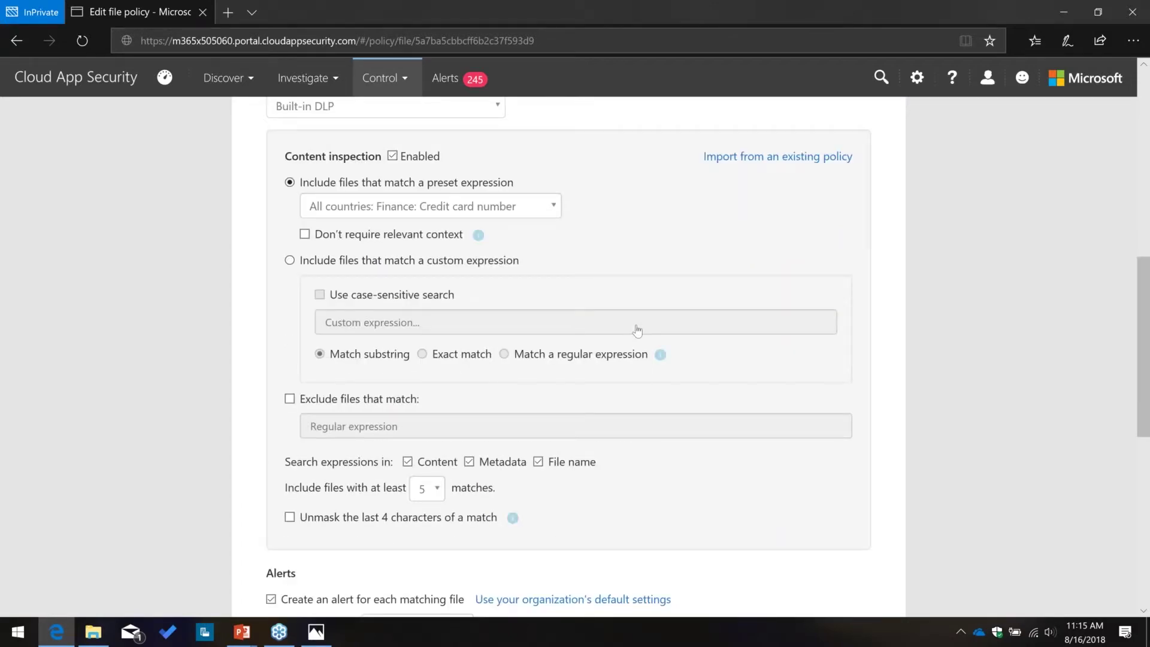
{"action": "scroll", "coordinate": [637, 330], "scroll_direction": "down", "scroll_amount": 5}
{"action": "scroll", "coordinate": [637, 330], "scroll_direction": "down", "scroll_amount": 1}
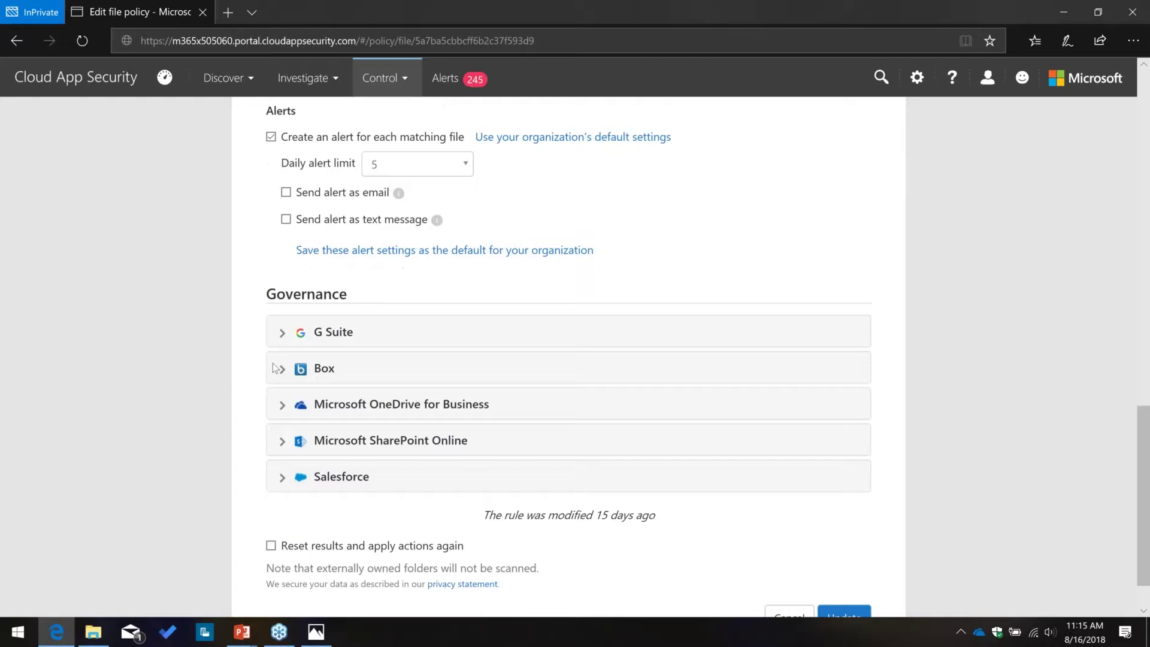
Step: Under G Suite governance, enable Remove external users, Notify last file editor, and owner digest with CC
{"action": "left_click", "coordinate": [299, 333]}
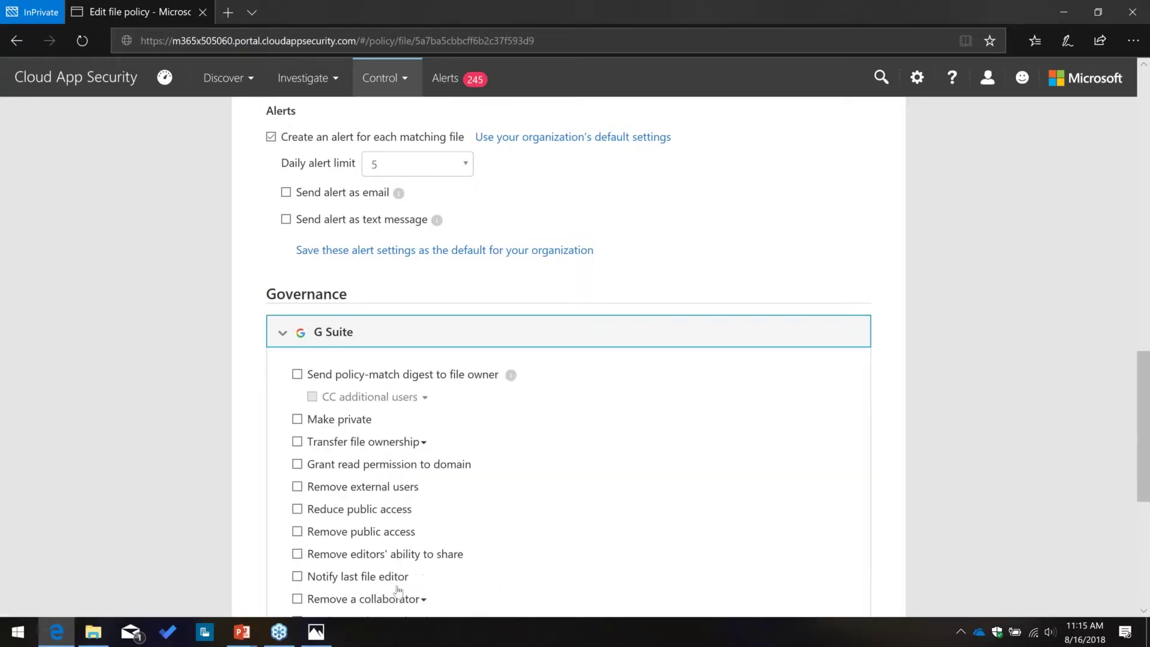
{"action": "scroll", "coordinate": [401, 458], "scroll_direction": "down", "scroll_amount": 1}
{"action": "scroll", "coordinate": [402, 459], "scroll_direction": "down", "scroll_amount": 1}
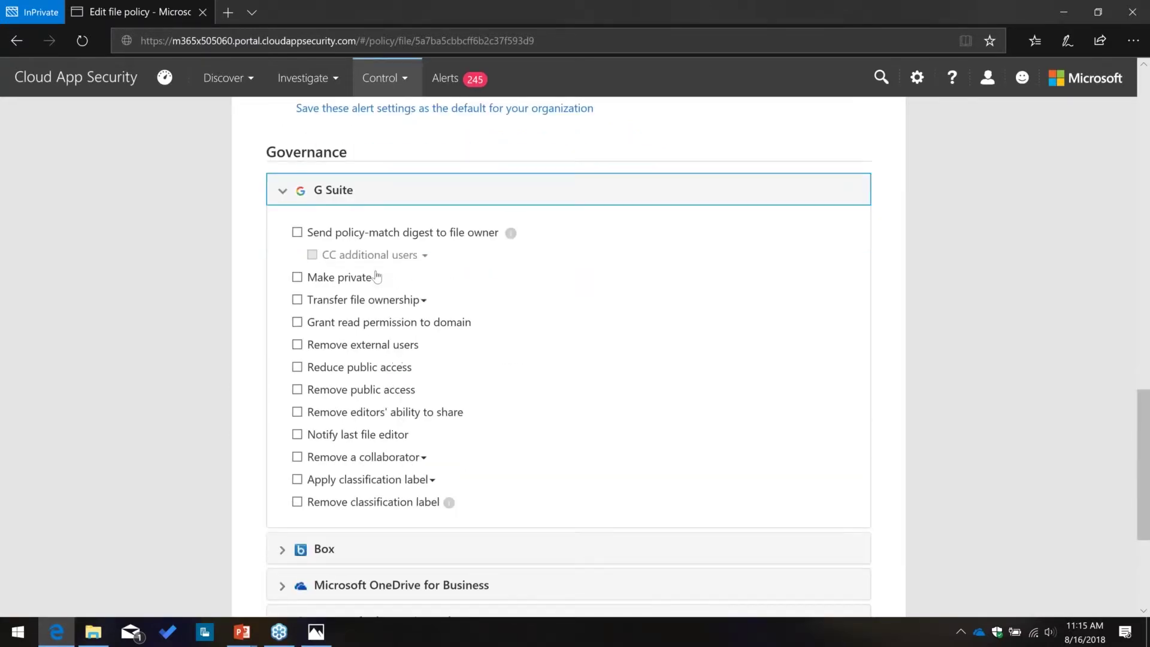
{"action": "left_click", "coordinate": [382, 347]}
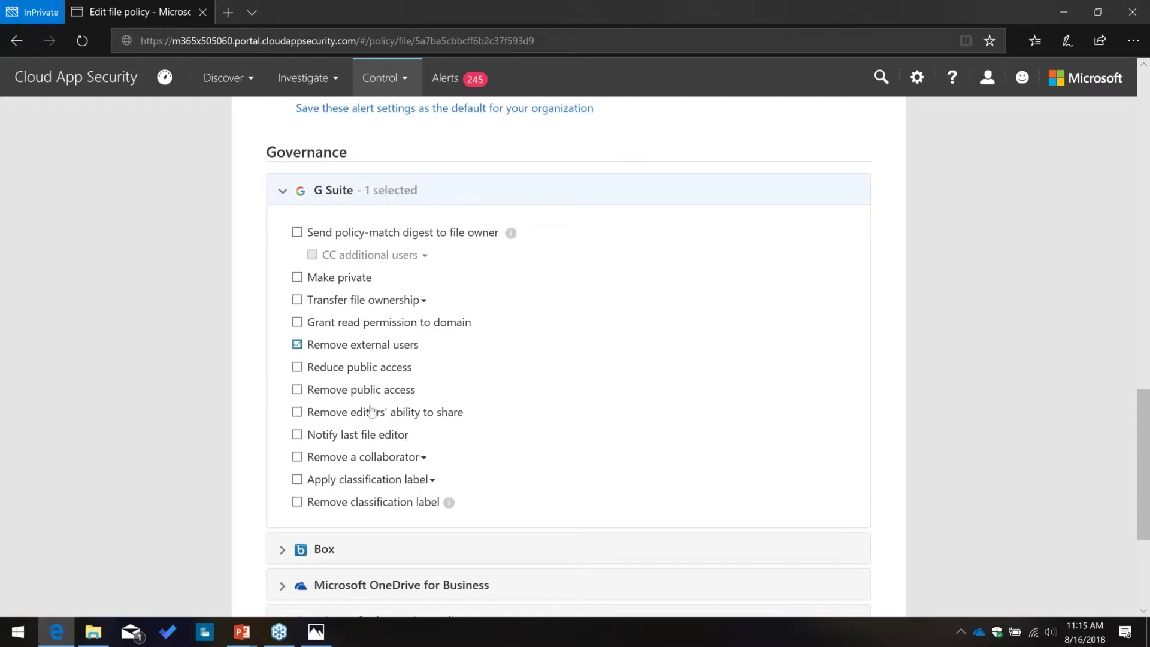
{"action": "left_click", "coordinate": [366, 438]}
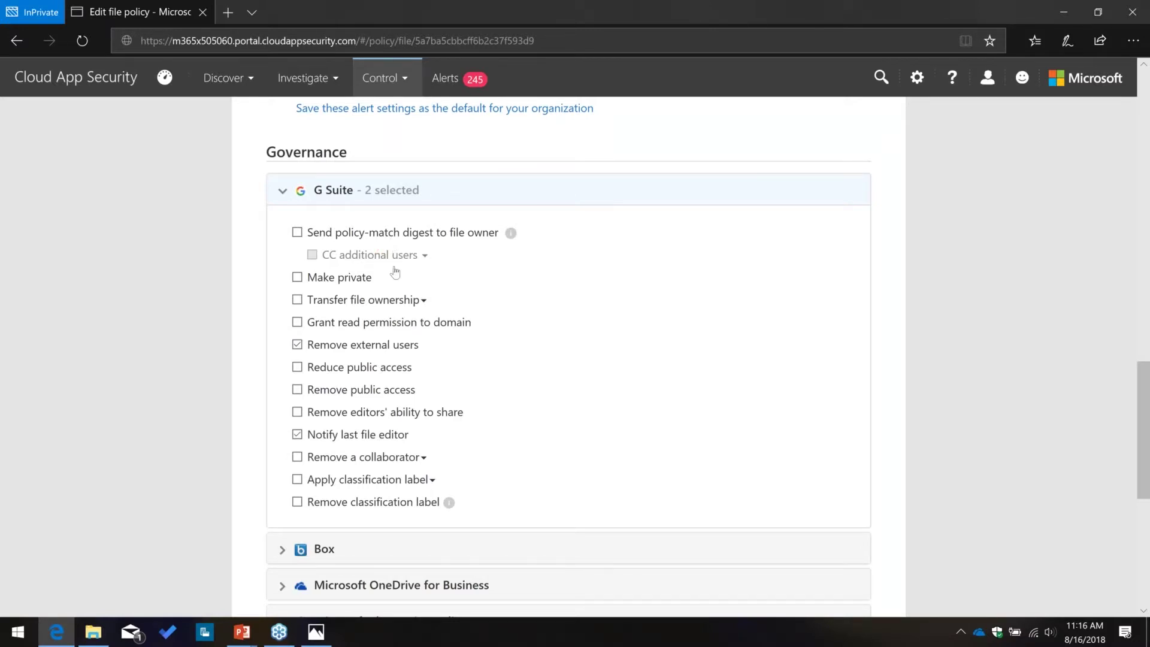
{"action": "left_click", "coordinate": [386, 235]}
{"action": "left_click", "coordinate": [419, 259]}
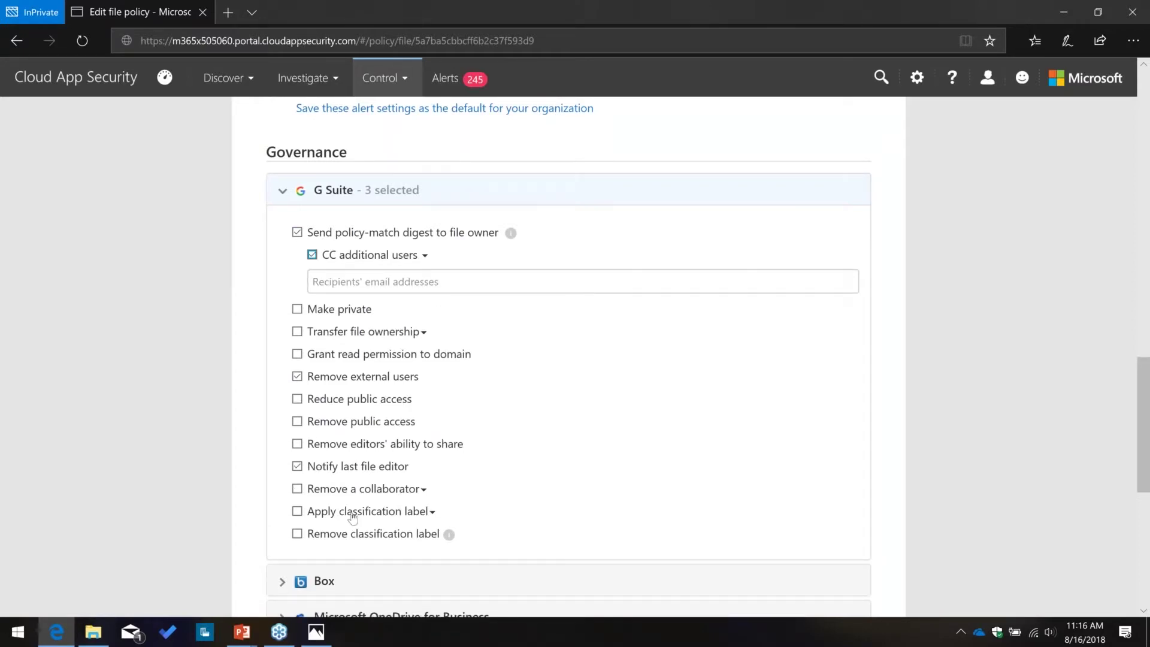
Step: Apply the Credit Card Data classification label to matching G Suite files
{"action": "left_click", "coordinate": [297, 511]}
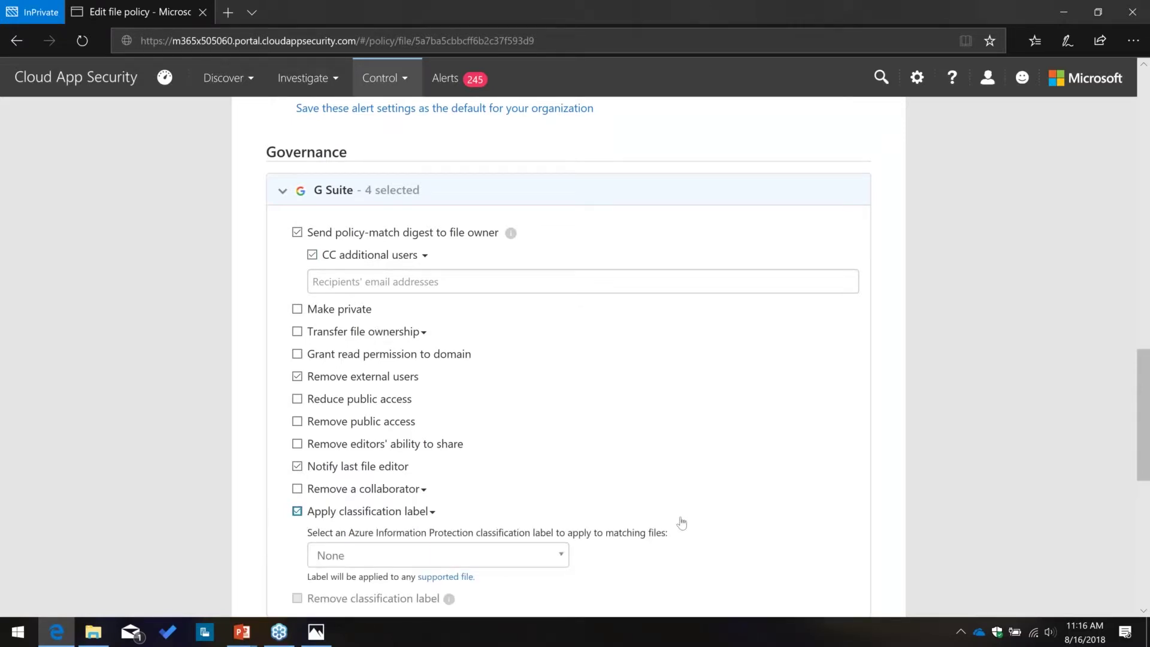
{"action": "left_click", "coordinate": [432, 515]}
{"action": "left_click", "coordinate": [431, 515]}
{"action": "left_click", "coordinate": [561, 555]}
{"action": "scroll", "coordinate": [563, 491], "scroll_direction": "down", "scroll_amount": 1}
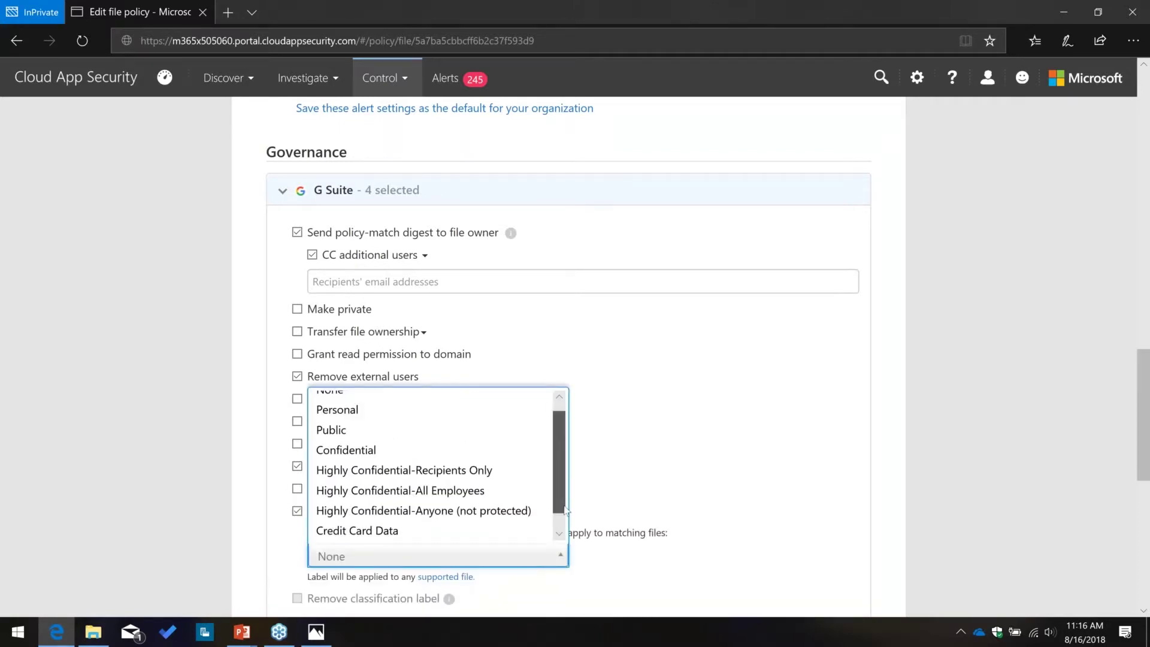
{"action": "scroll", "coordinate": [565, 509], "scroll_direction": "down", "scroll_amount": 1}
{"action": "left_click", "coordinate": [497, 511]}
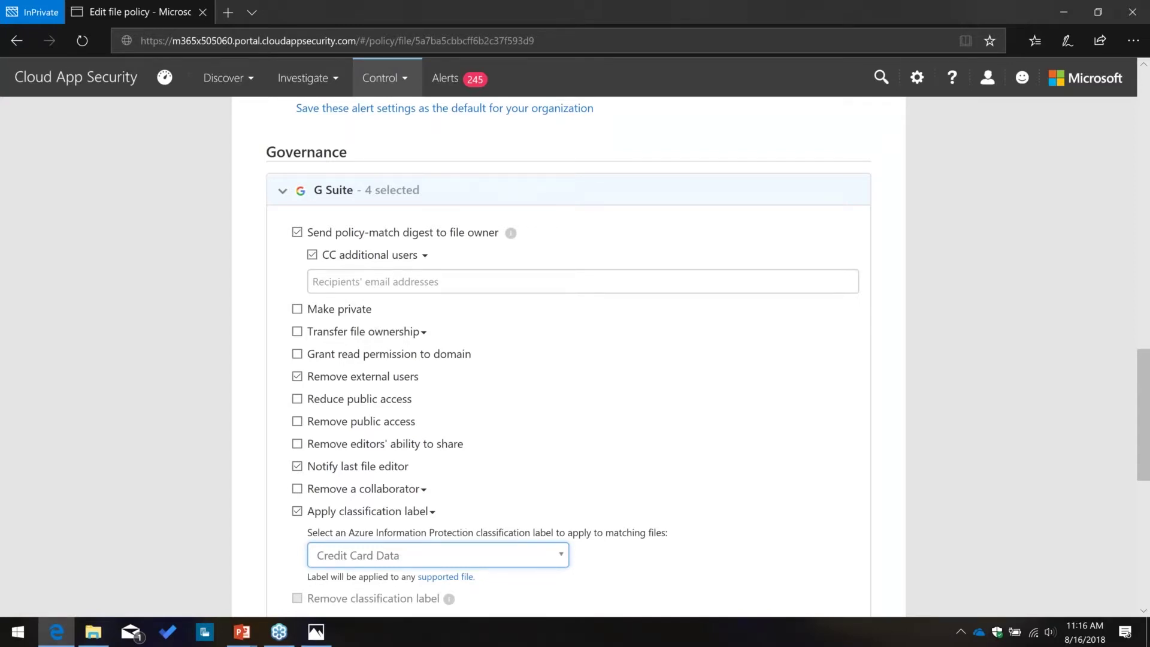
Step: Browse the preset credit card expressions unchanged, then switch inspection to 'Include files that match a custom expression'
{"action": "scroll", "coordinate": [569, 359], "scroll_direction": "up", "scroll_amount": 3}
{"action": "scroll", "coordinate": [569, 359], "scroll_direction": "up", "scroll_amount": 3}
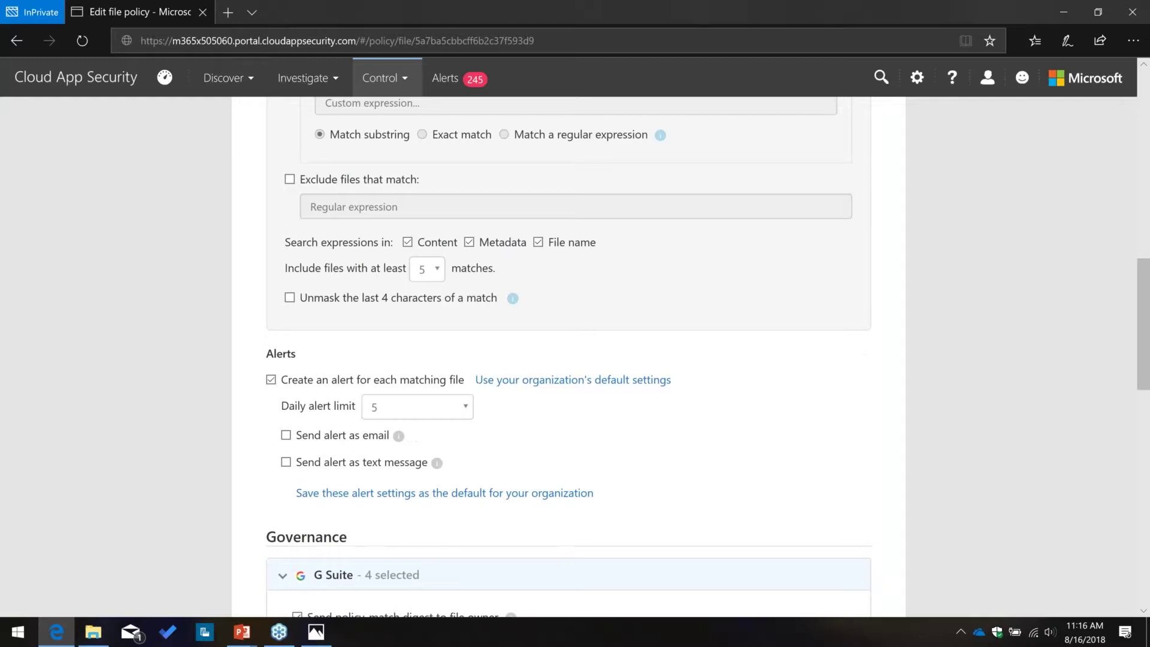
{"action": "scroll", "coordinate": [569, 360], "scroll_direction": "up", "scroll_amount": 3}
{"action": "scroll", "coordinate": [540, 322], "scroll_direction": "up", "scroll_amount": 3}
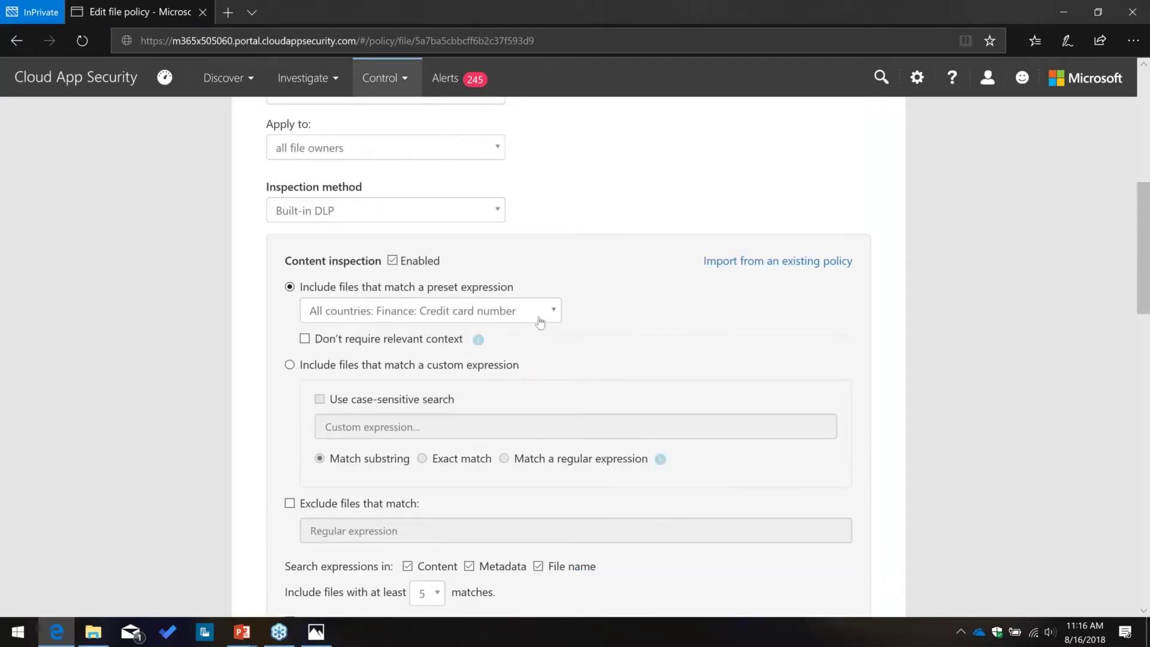
{"action": "left_click", "coordinate": [539, 322]}
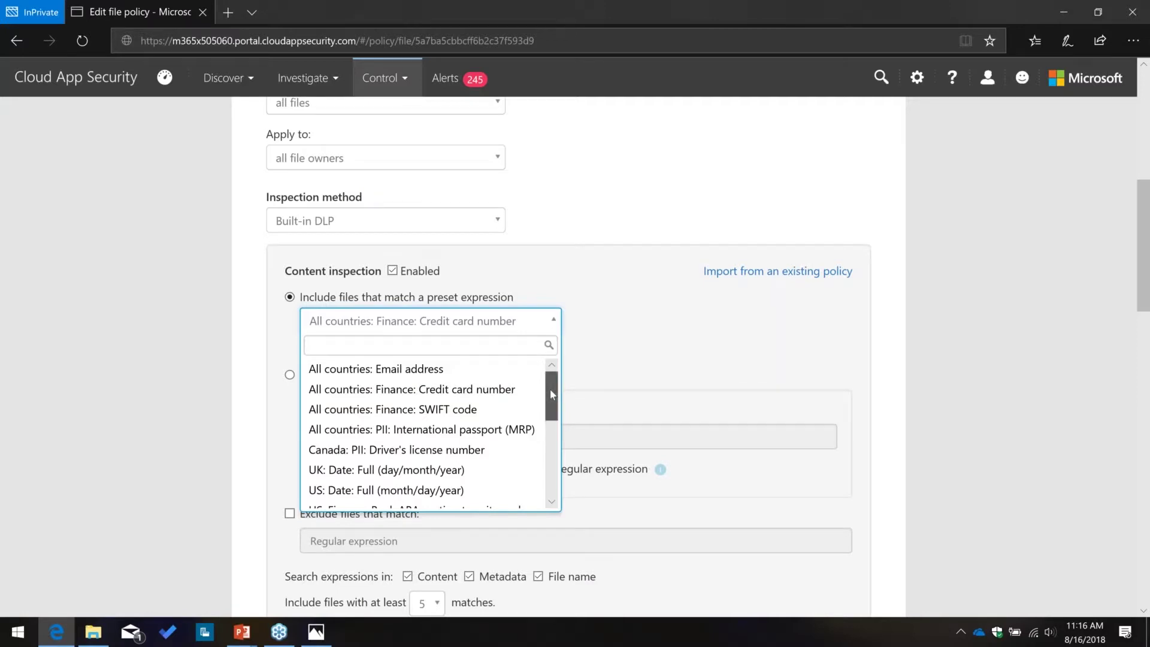
{"action": "left_click_drag", "start_coordinate": [549, 389], "coordinate": [544, 426]}
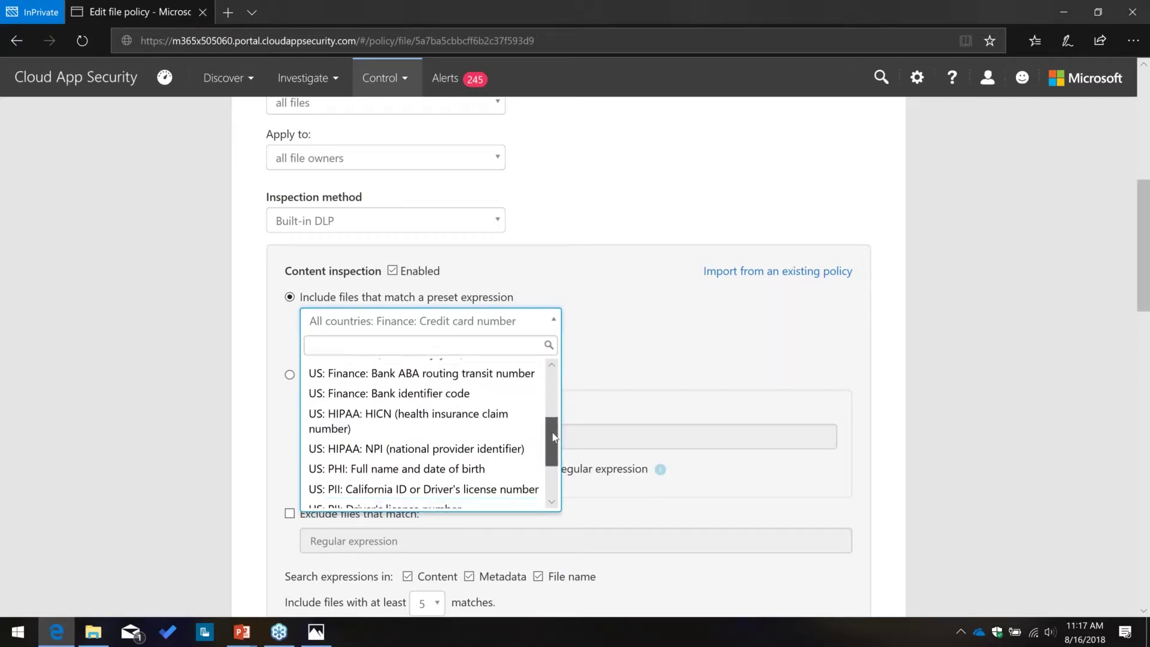
{"action": "scroll", "coordinate": [553, 428], "scroll_direction": "down", "scroll_amount": 2}
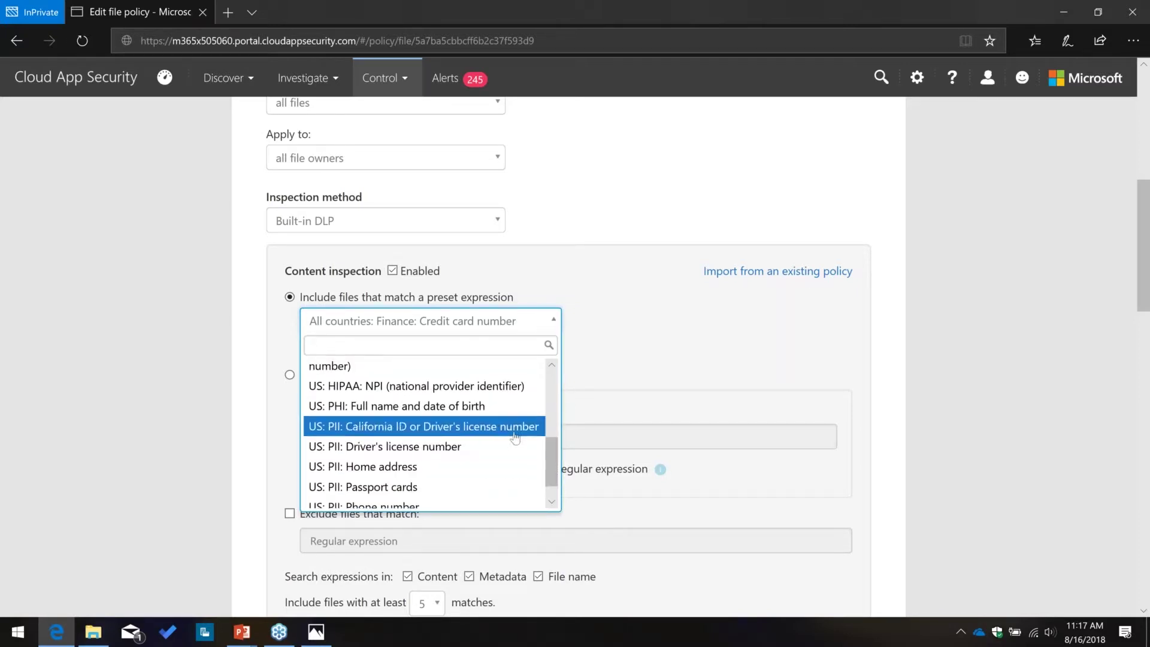
{"action": "scroll", "coordinate": [548, 449], "scroll_direction": "down", "scroll_amount": 1}
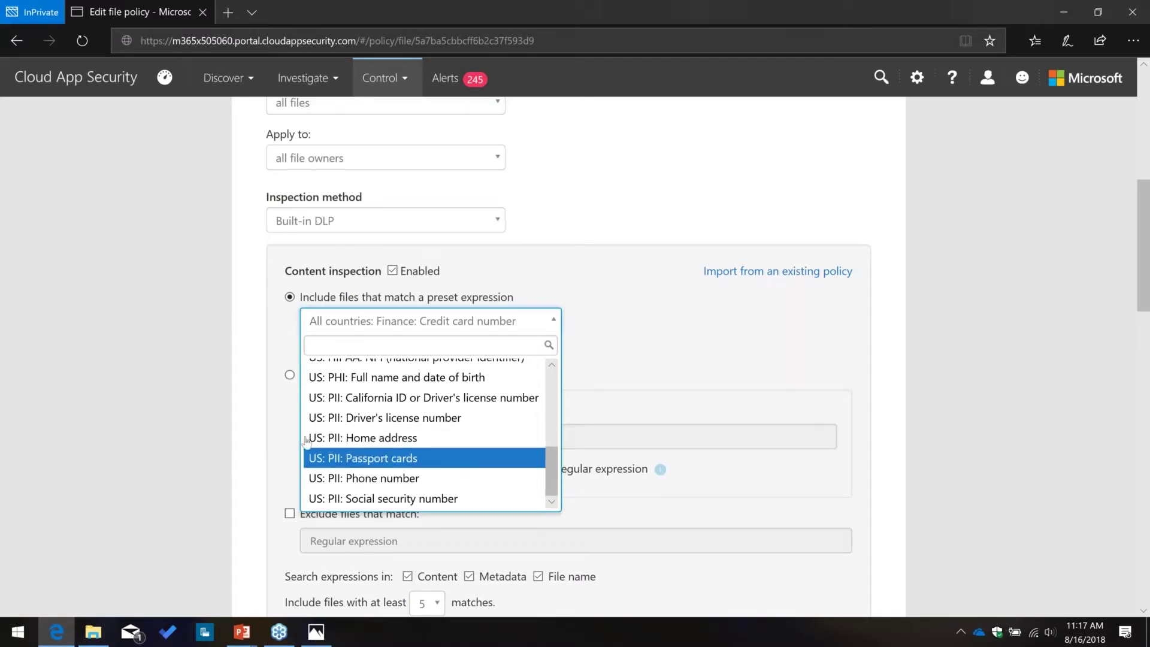
{"action": "left_click", "coordinate": [226, 428]}
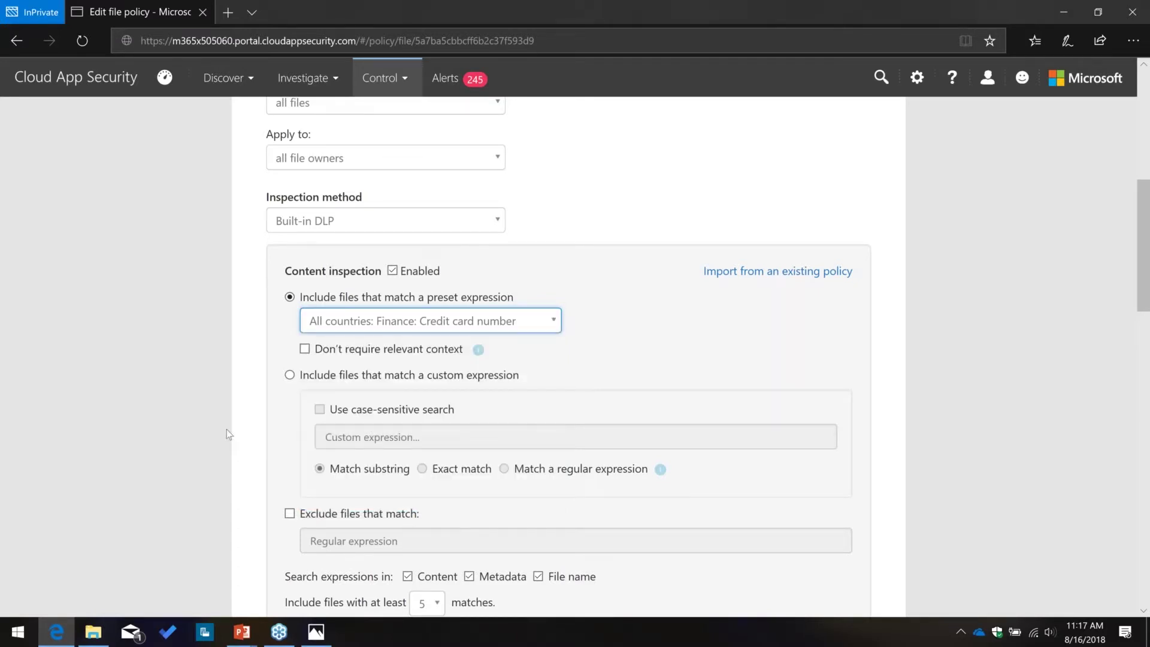
{"action": "left_click", "coordinate": [344, 377]}
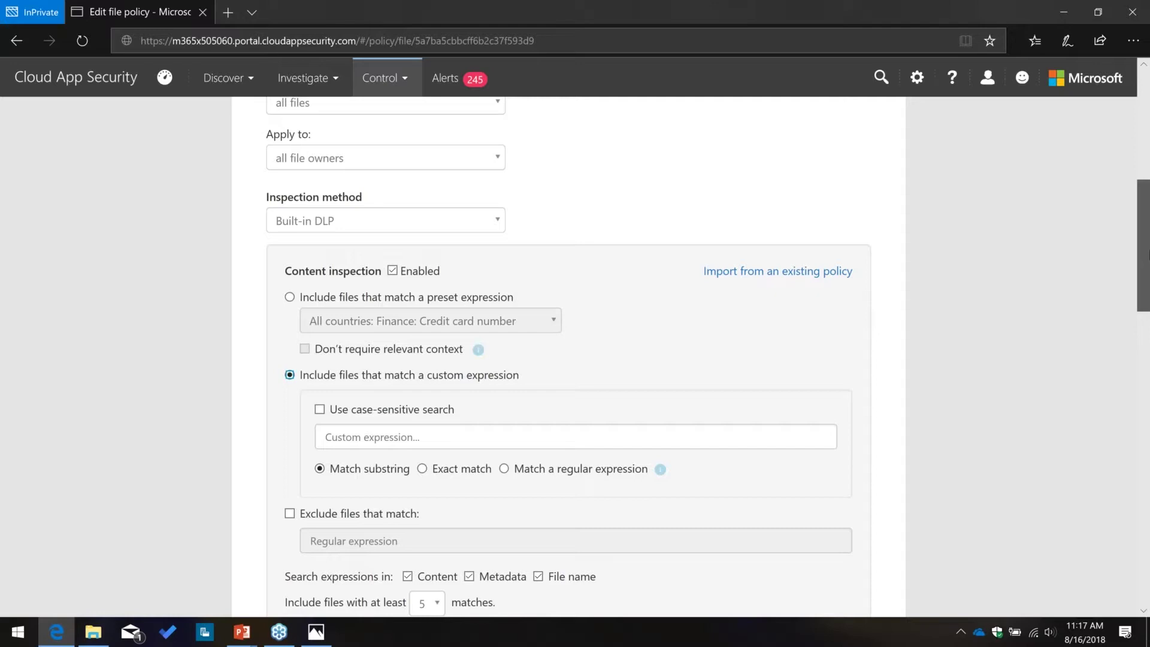
{"action": "left_click_drag", "start_coordinate": [1146, 234], "coordinate": [1142, 155]}
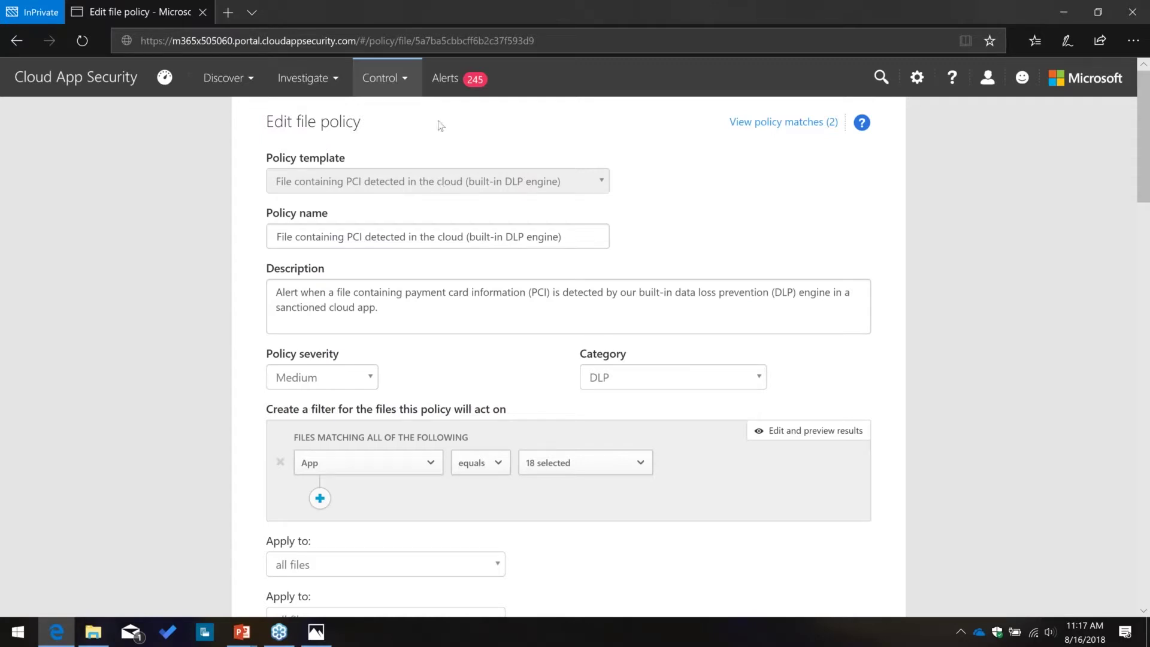
Step: Leave the policy page without saving and look over the Alerts list
{"action": "left_click", "coordinate": [446, 90]}
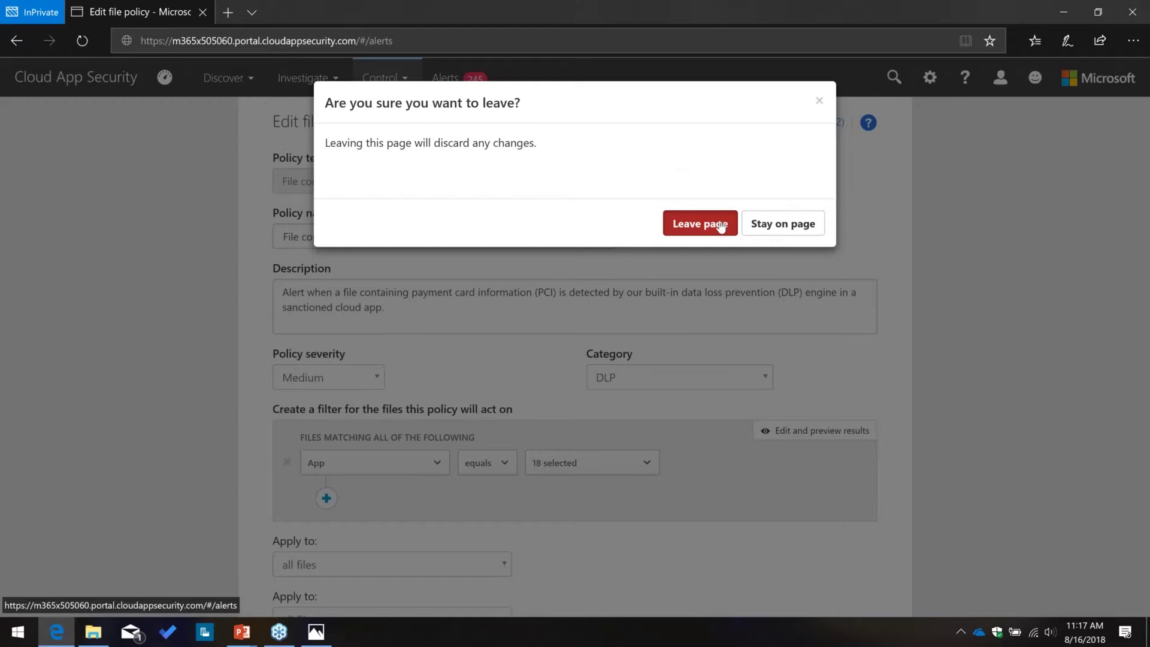
{"action": "left_click", "coordinate": [722, 227]}
{"action": "scroll", "coordinate": [473, 329], "scroll_direction": "down", "scroll_amount": 1}
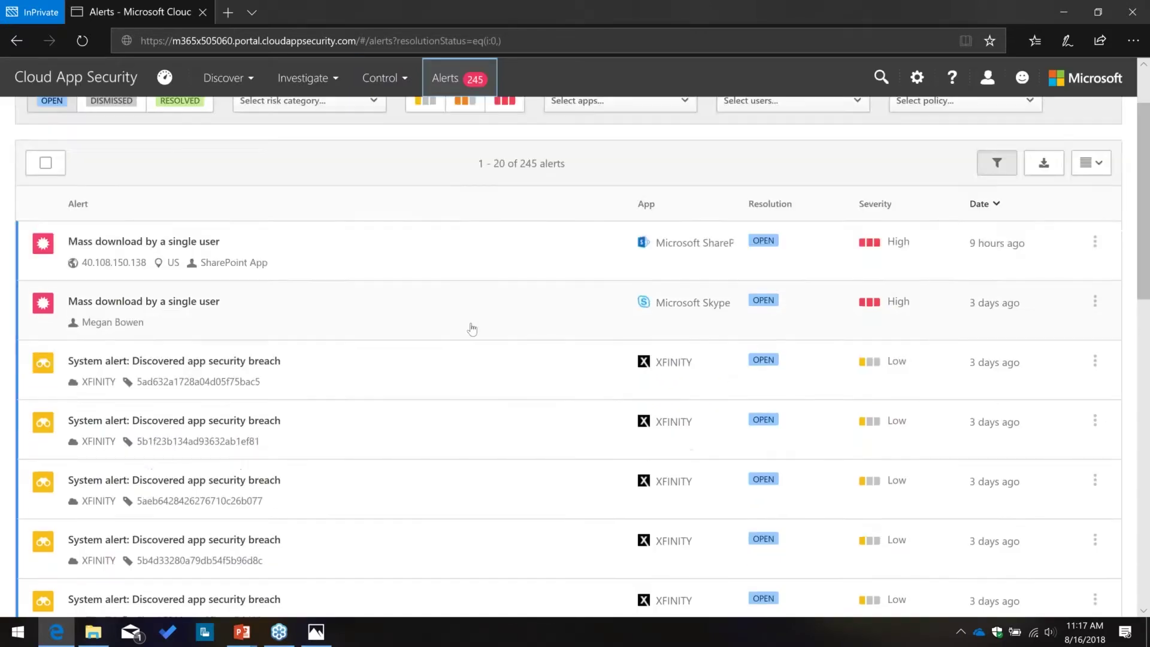
{"action": "scroll", "coordinate": [441, 298], "scroll_direction": "down", "scroll_amount": 1}
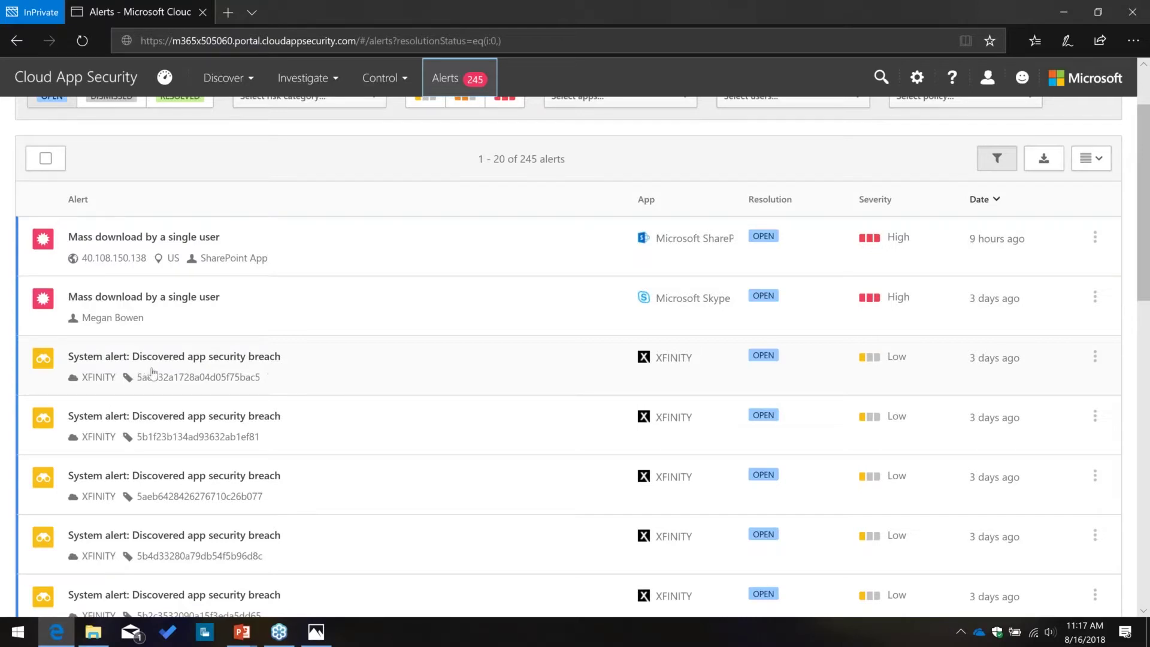
{"action": "mouse_move", "coordinate": [262, 365]}
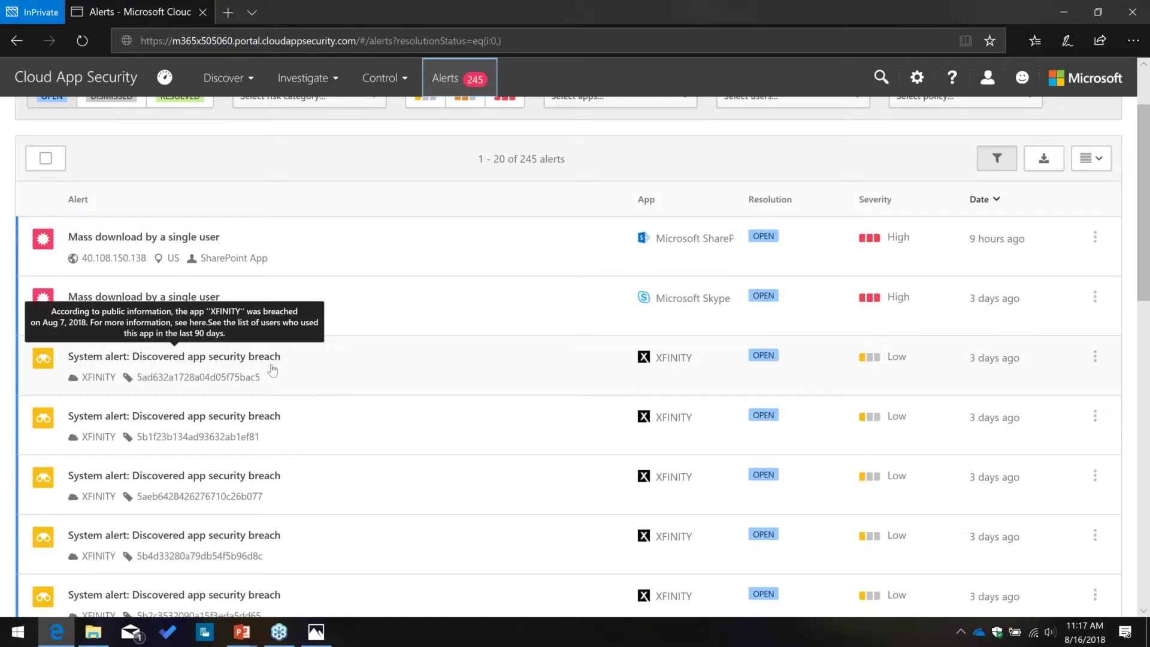
{"action": "scroll", "coordinate": [336, 383], "scroll_direction": "down", "scroll_amount": 1}
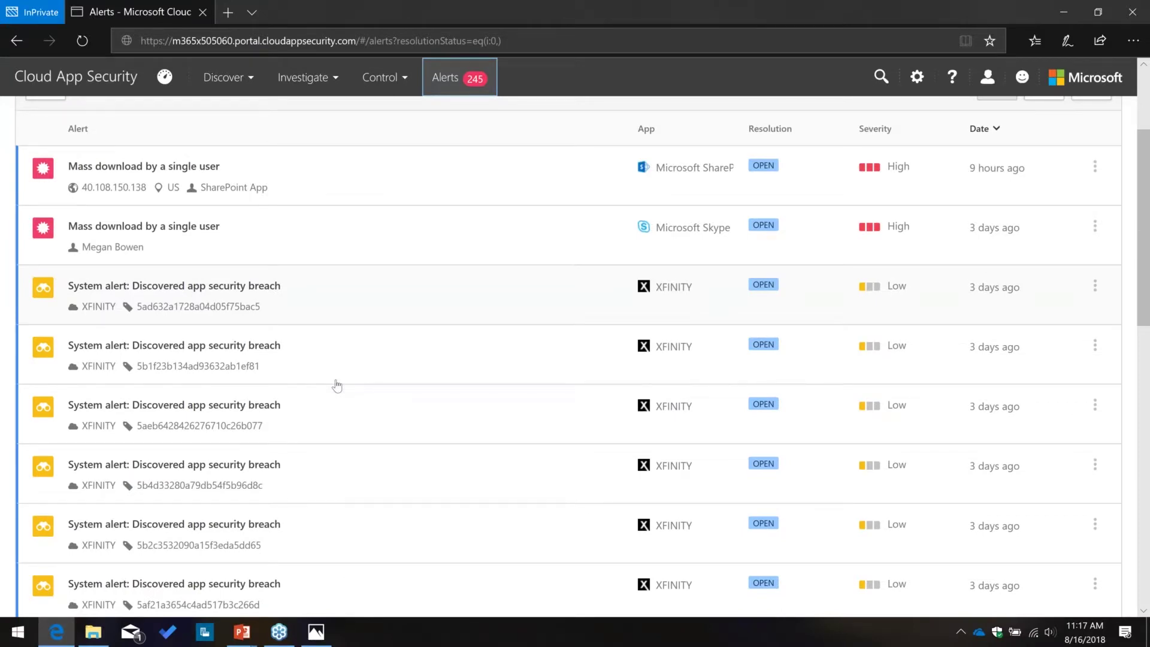
{"action": "scroll", "coordinate": [337, 386], "scroll_direction": "down", "scroll_amount": 1}
{"action": "scroll", "coordinate": [601, 157], "scroll_direction": "up", "scroll_amount": 3}
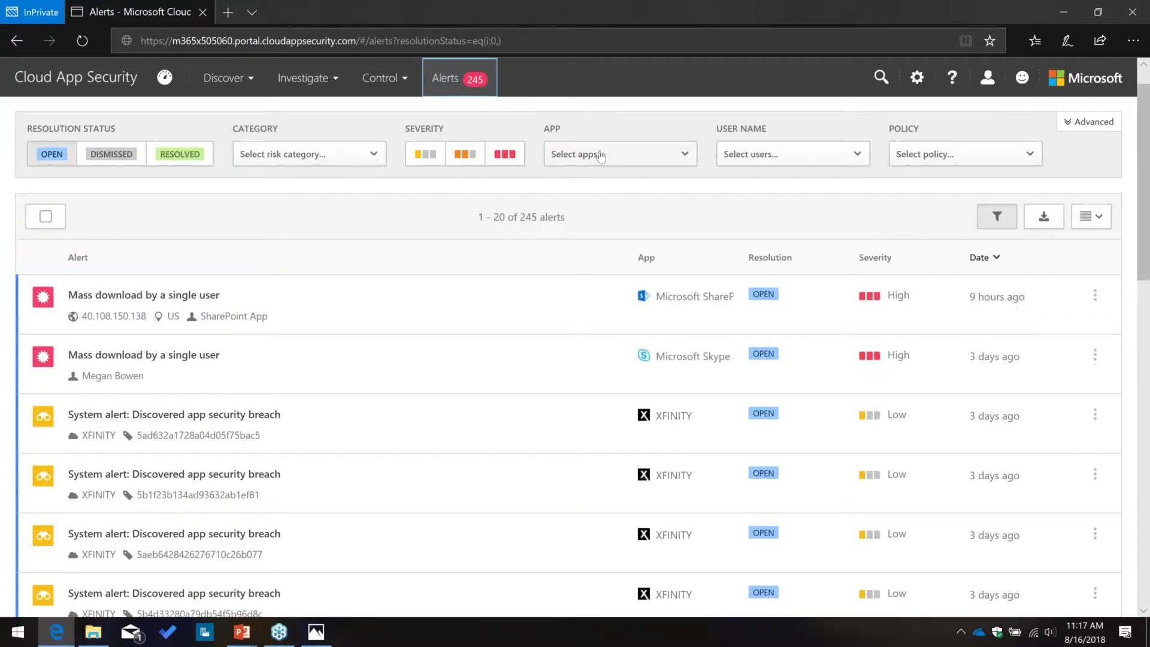
Step: Filter alerts to G Suite apps and scroll through the 43 open alerts
{"action": "left_click", "coordinate": [600, 157]}
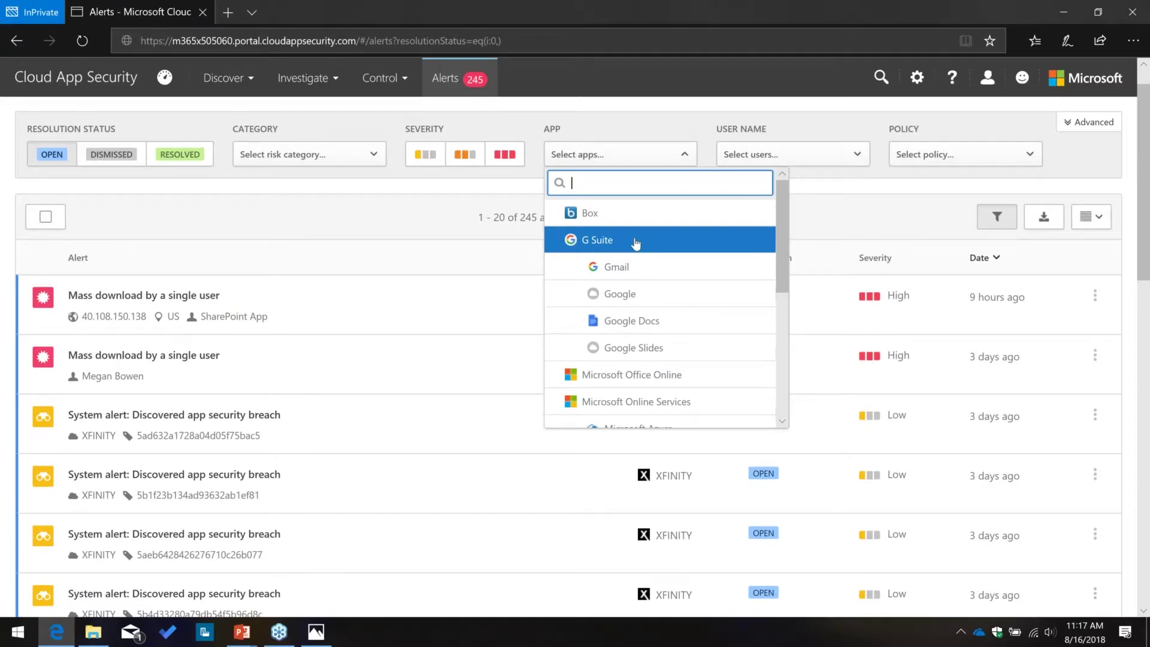
{"action": "left_click", "coordinate": [635, 241]}
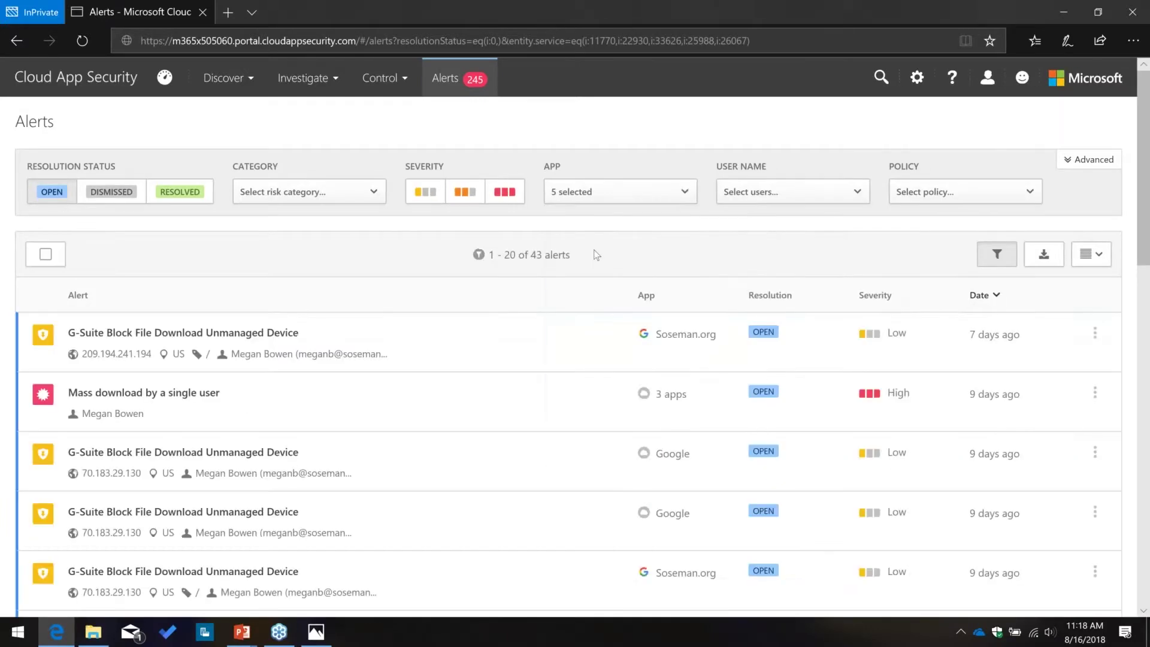
{"action": "scroll", "coordinate": [436, 330], "scroll_direction": "down", "scroll_amount": 2}
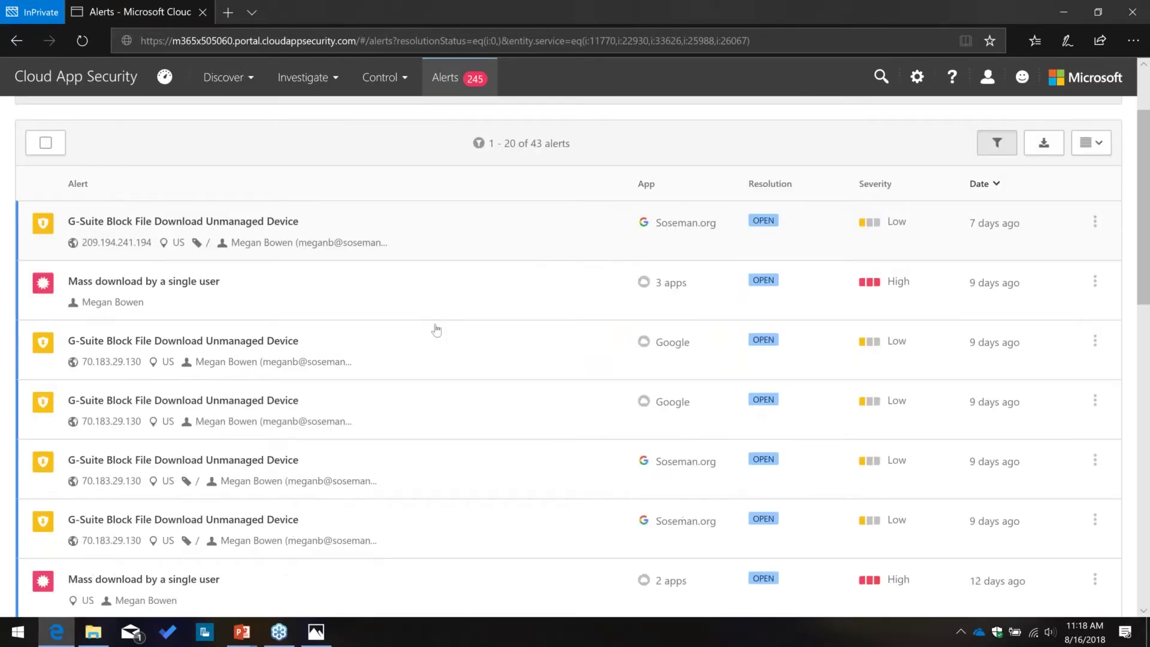
{"action": "scroll", "coordinate": [437, 330], "scroll_direction": "down", "scroll_amount": 1}
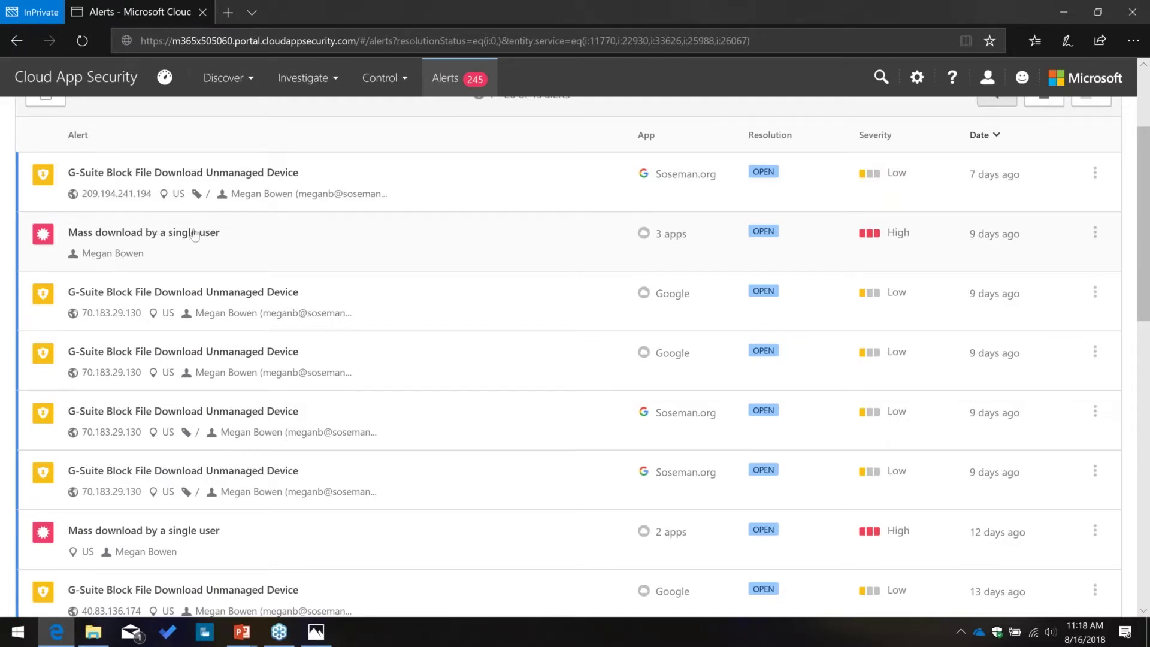
{"action": "scroll", "coordinate": [434, 319], "scroll_direction": "down", "scroll_amount": 3}
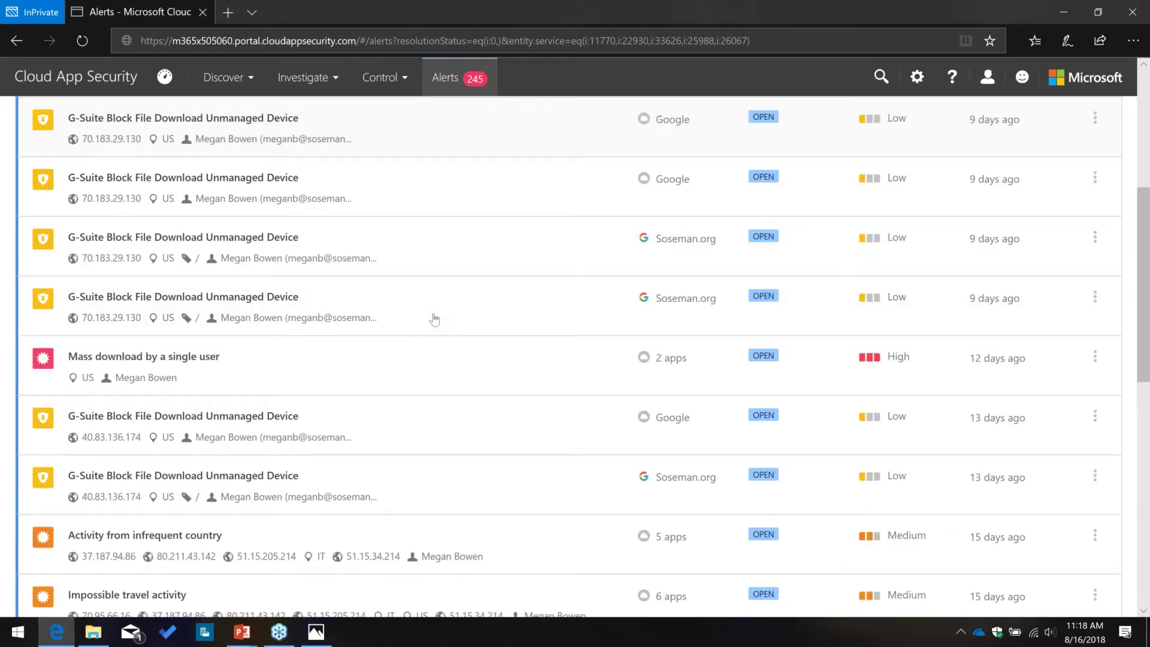
{"action": "scroll", "coordinate": [434, 319], "scroll_direction": "down", "scroll_amount": 2}
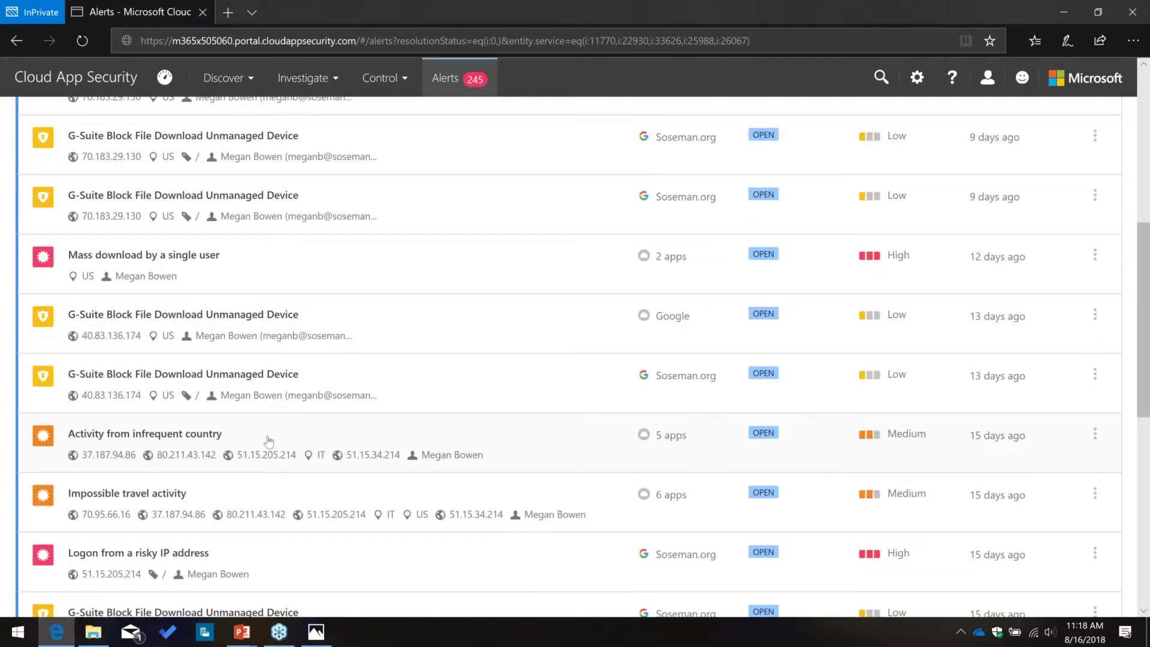
{"action": "scroll", "coordinate": [224, 499], "scroll_direction": "down", "scroll_amount": 1}
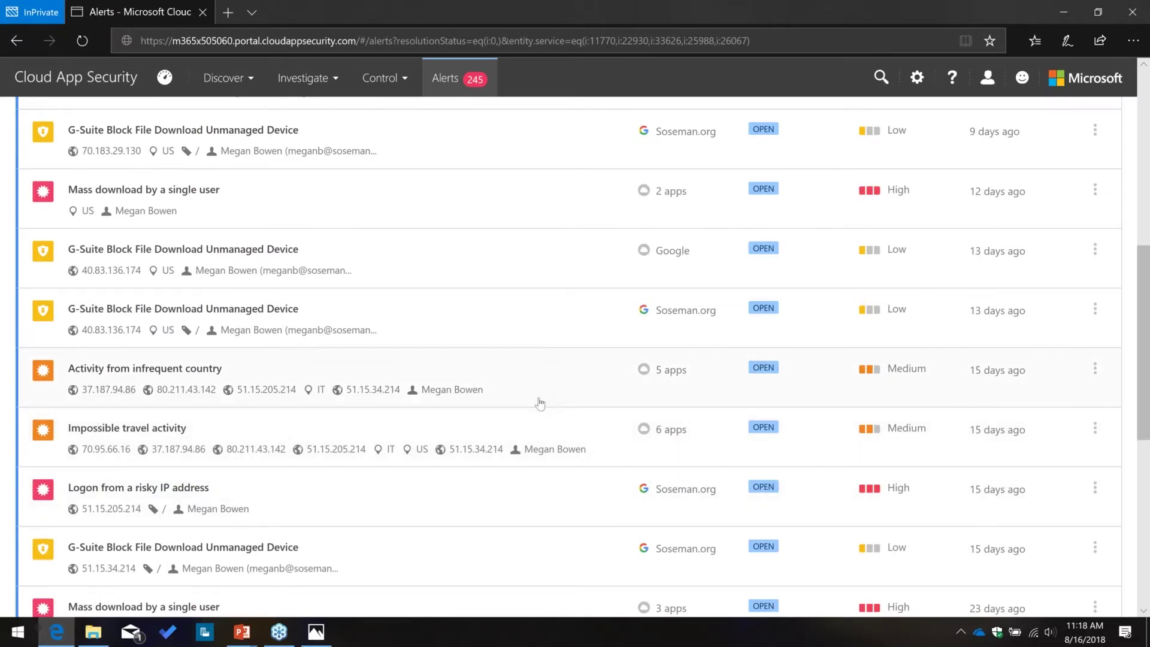
{"action": "scroll", "coordinate": [539, 404], "scroll_direction": "down", "scroll_amount": 6}
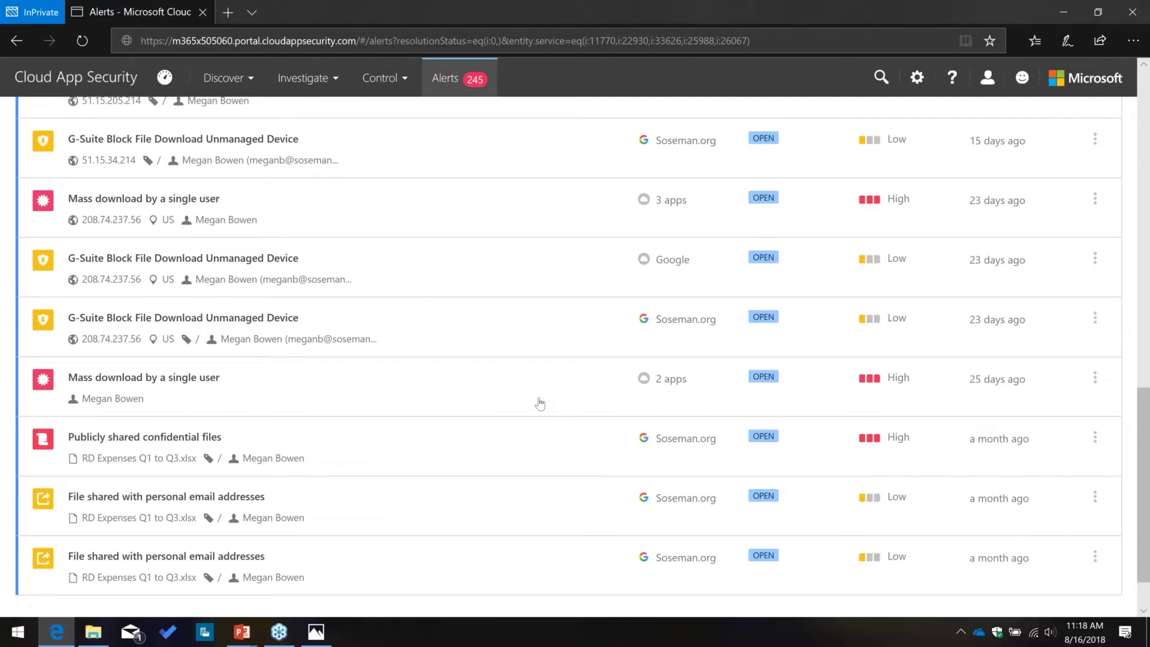
{"action": "scroll", "coordinate": [540, 404], "scroll_direction": "down", "scroll_amount": 1}
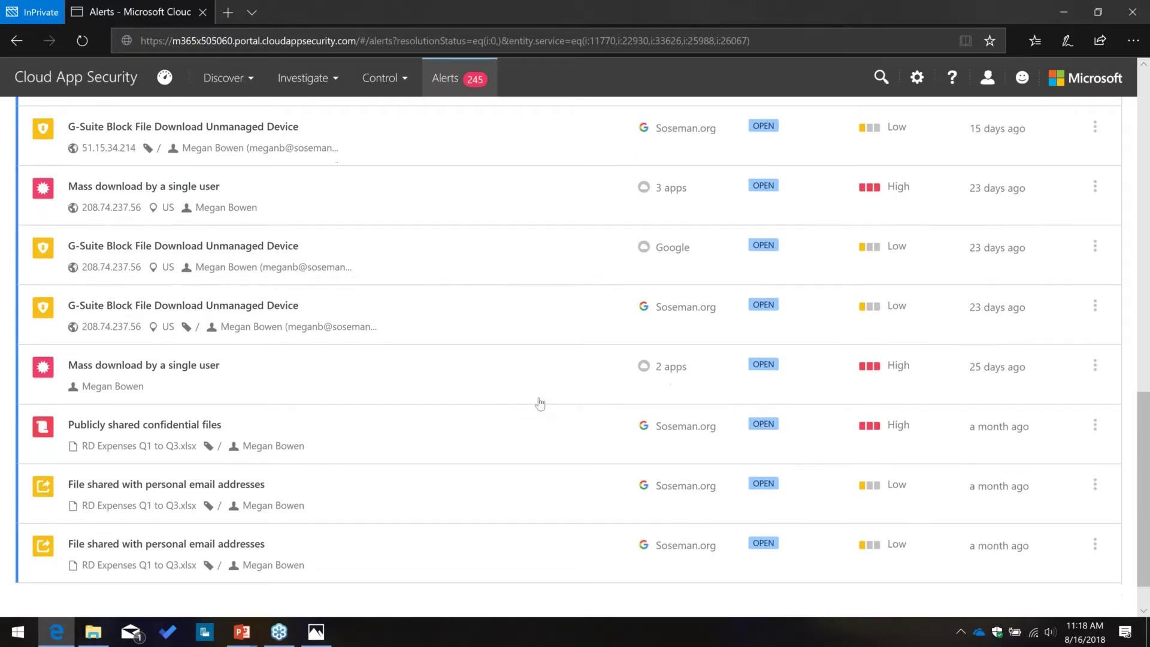
{"action": "scroll", "coordinate": [388, 565], "scroll_direction": "down", "scroll_amount": 1}
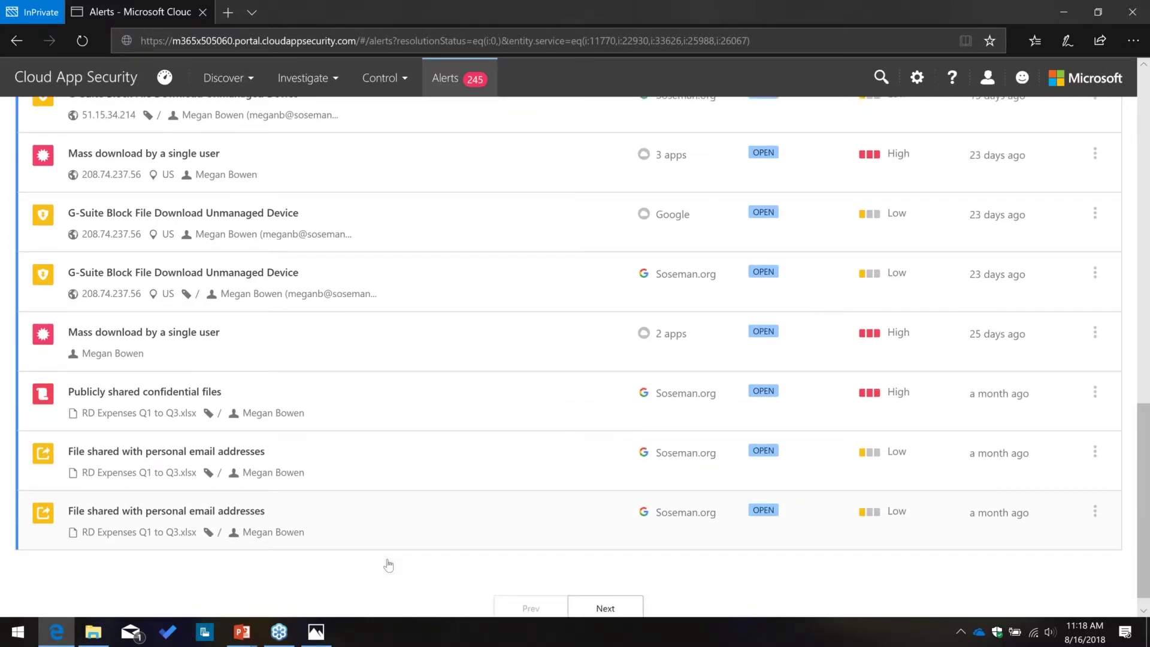
{"action": "scroll", "coordinate": [388, 565], "scroll_direction": "down", "scroll_amount": 1}
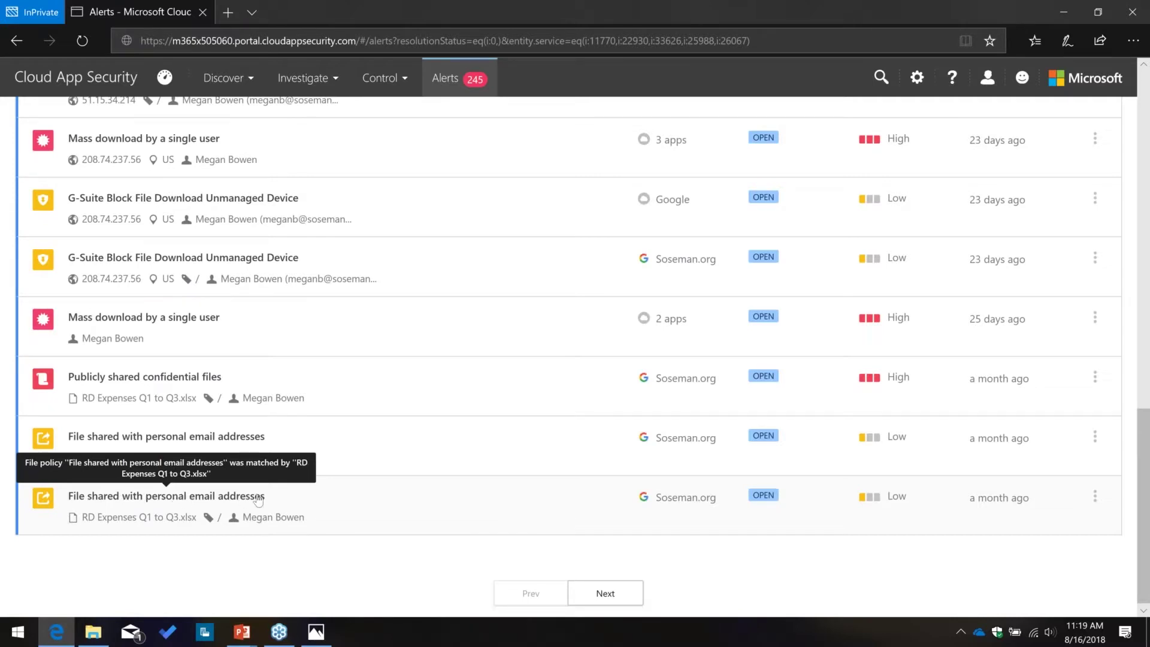
{"action": "scroll", "coordinate": [269, 499], "scroll_direction": "up", "scroll_amount": 1}
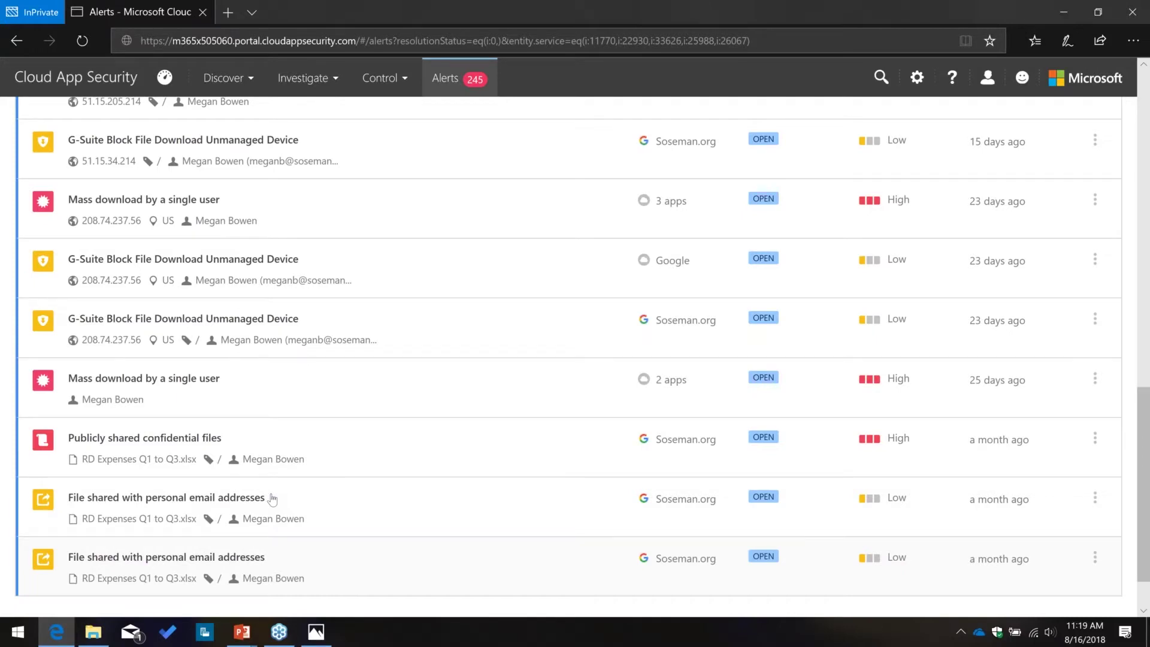
{"action": "scroll", "coordinate": [272, 499], "scroll_direction": "up", "scroll_amount": 10}
{"action": "scroll", "coordinate": [599, 275], "scroll_direction": "up", "scroll_amount": 1}
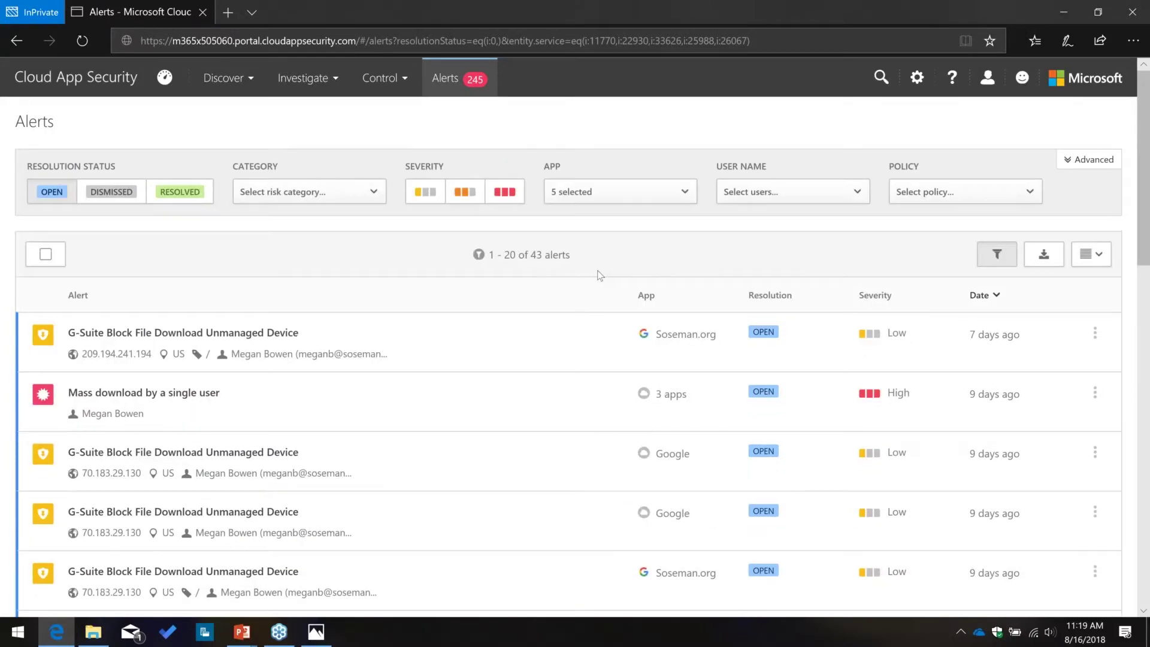
{"action": "left_click", "coordinate": [350, 90]}
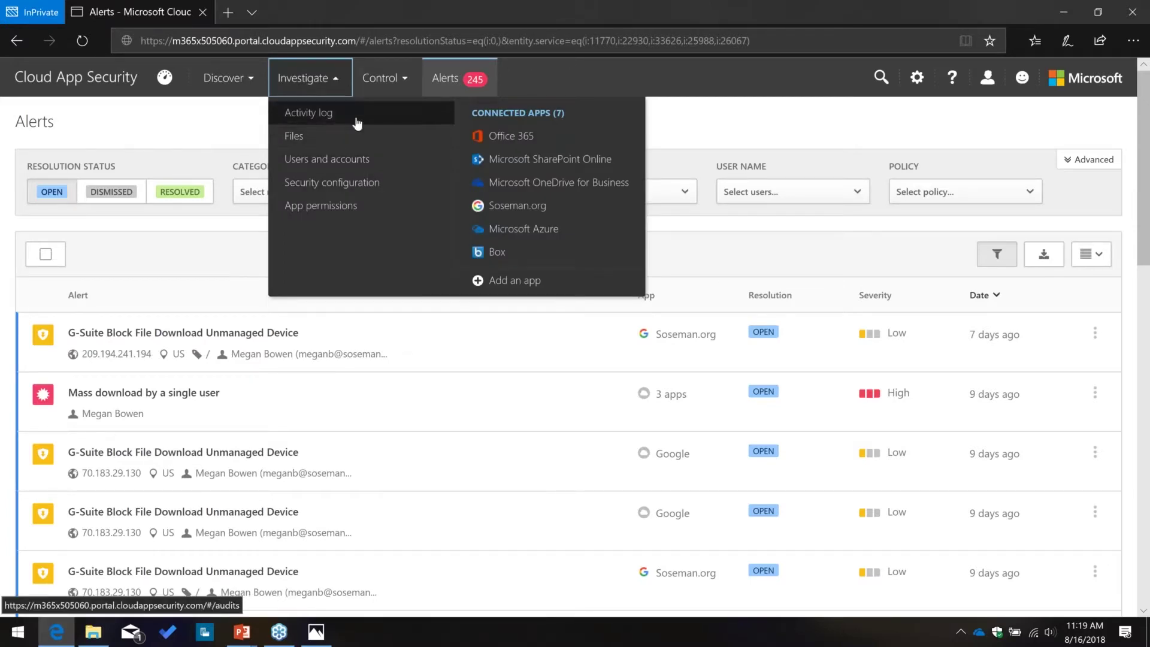
{"action": "left_click", "coordinate": [318, 114]}
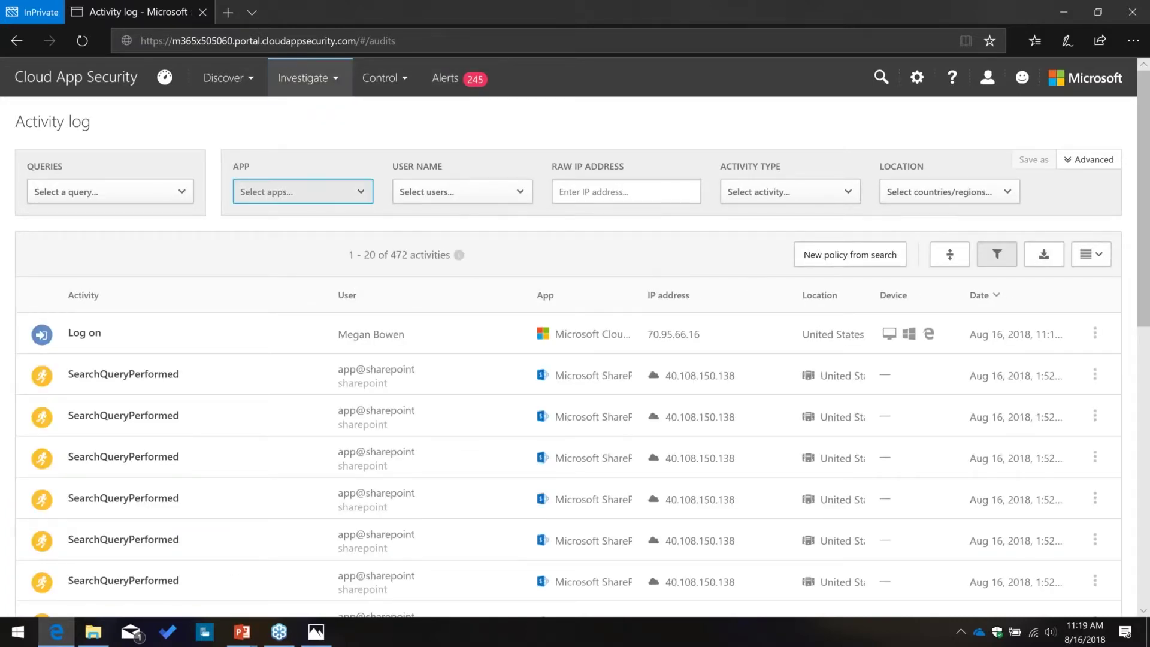
{"action": "left_click", "coordinate": [300, 192]}
{"action": "left_click", "coordinate": [281, 250]}
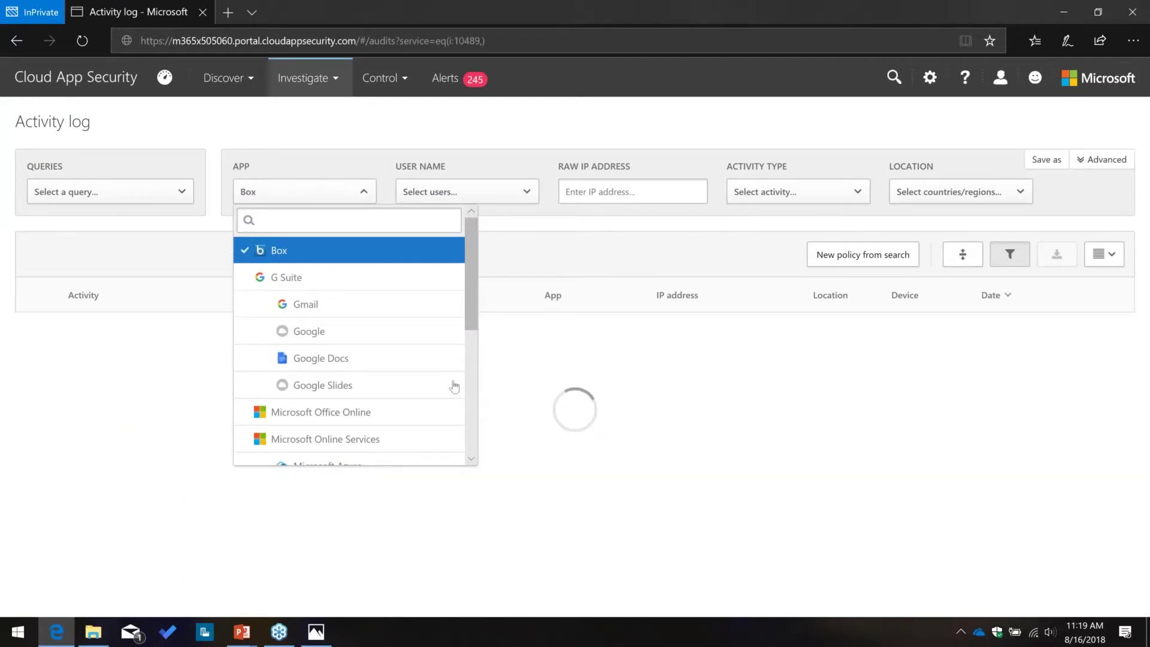
{"action": "left_click", "coordinate": [470, 555]}
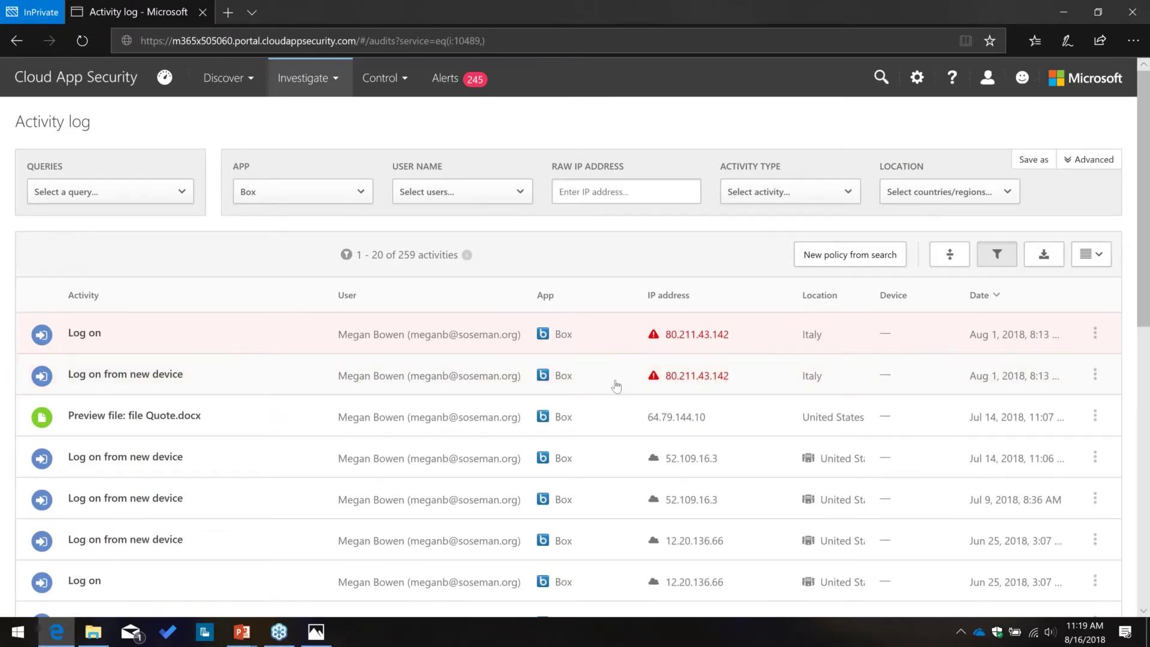
{"action": "scroll", "coordinate": [616, 386], "scroll_direction": "down", "scroll_amount": 1}
{"action": "scroll", "coordinate": [616, 386], "scroll_direction": "down", "scroll_amount": 1}
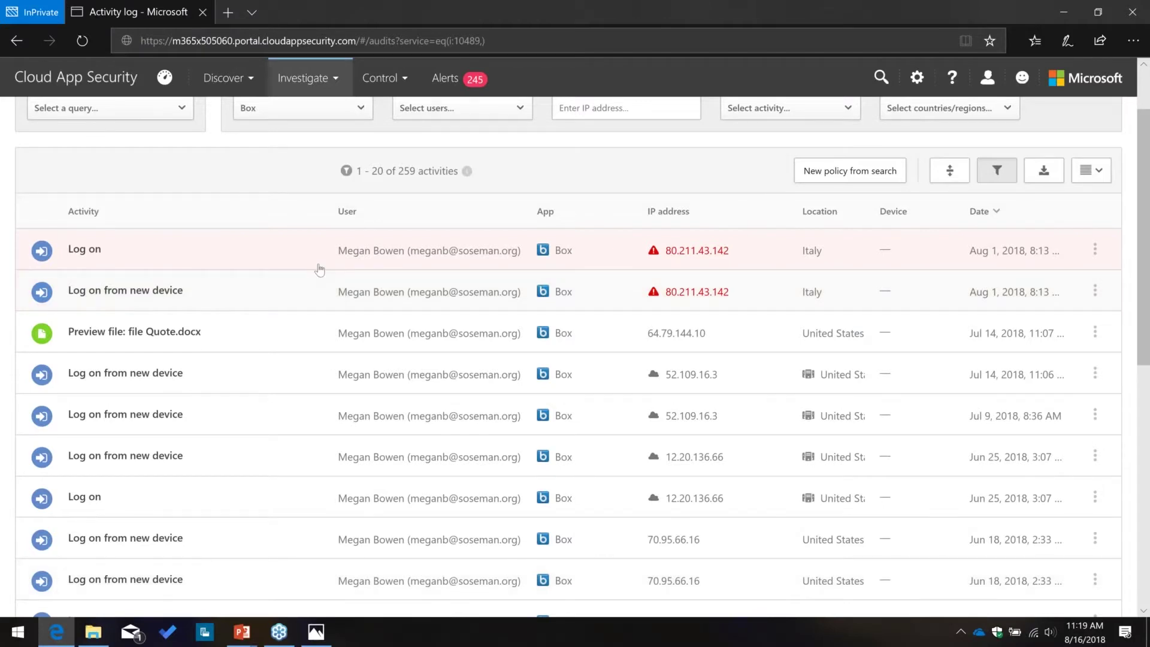
Step: Expand the Italy Log on activity and view its user and risky TOR IP address details
{"action": "left_click", "coordinate": [276, 262]}
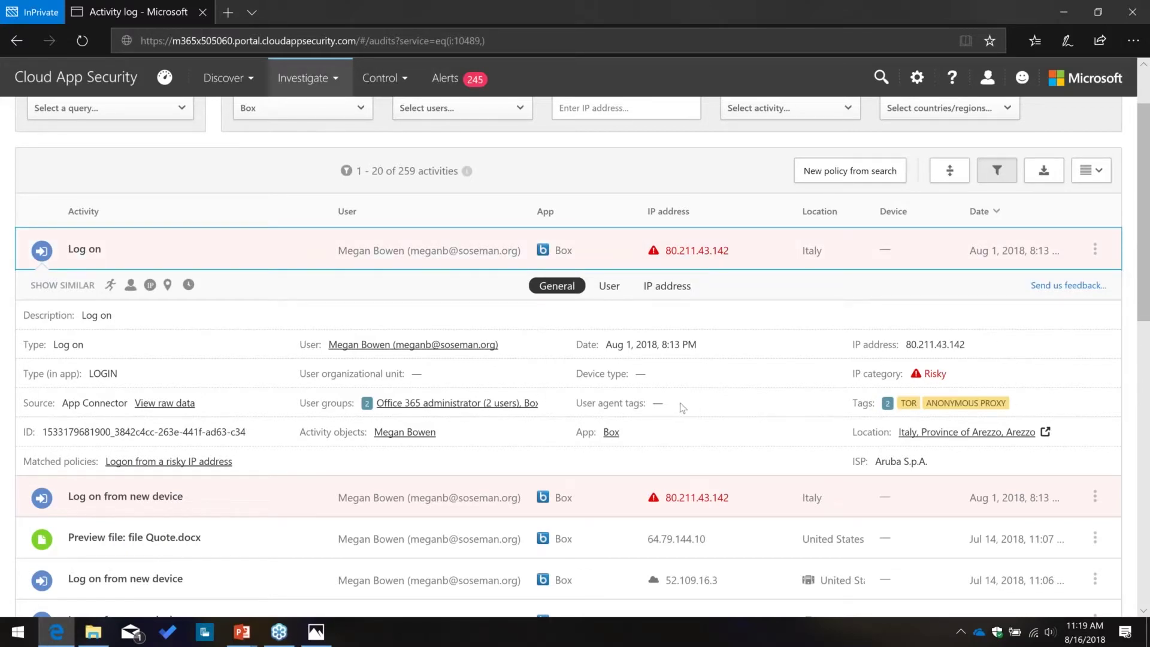
{"action": "left_click", "coordinate": [609, 286]}
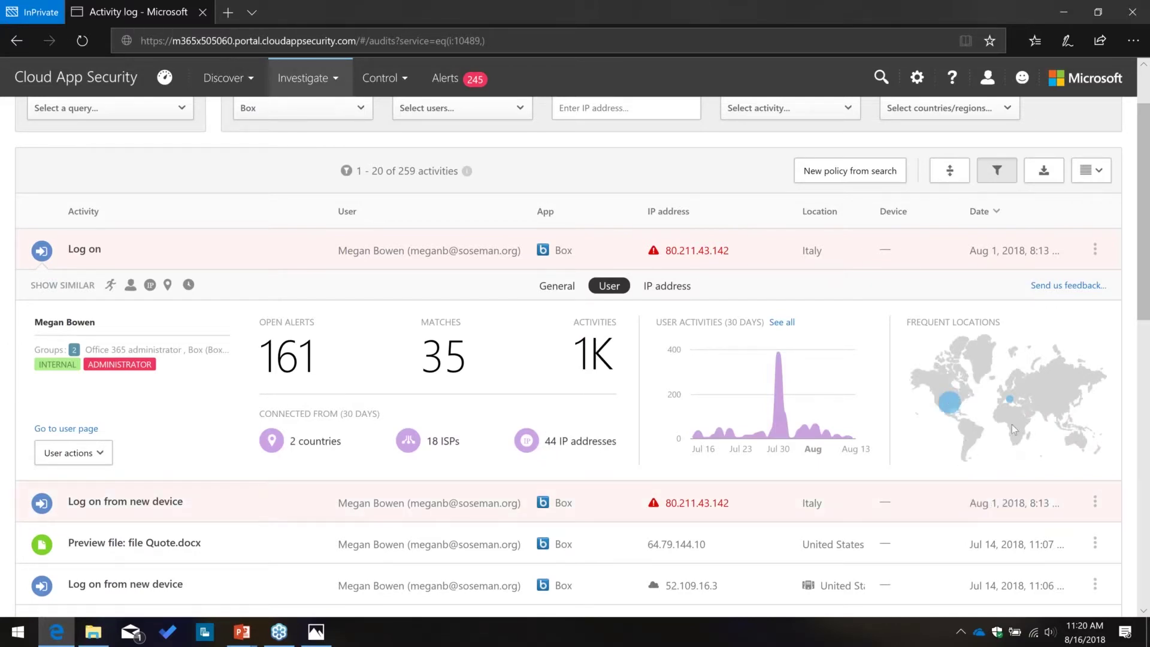
{"action": "mouse_move", "coordinate": [1012, 401]}
{"action": "left_click", "coordinate": [683, 286]}
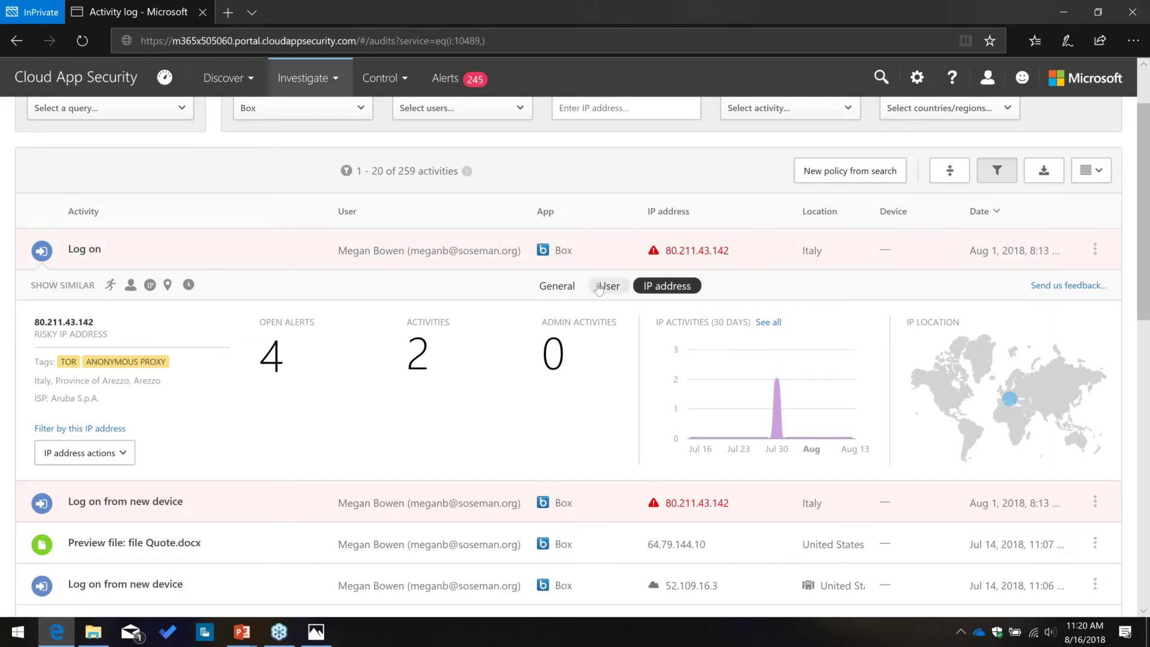
Step: Expand the 'Log on from new device' activity
{"action": "key", "text": "Down"}
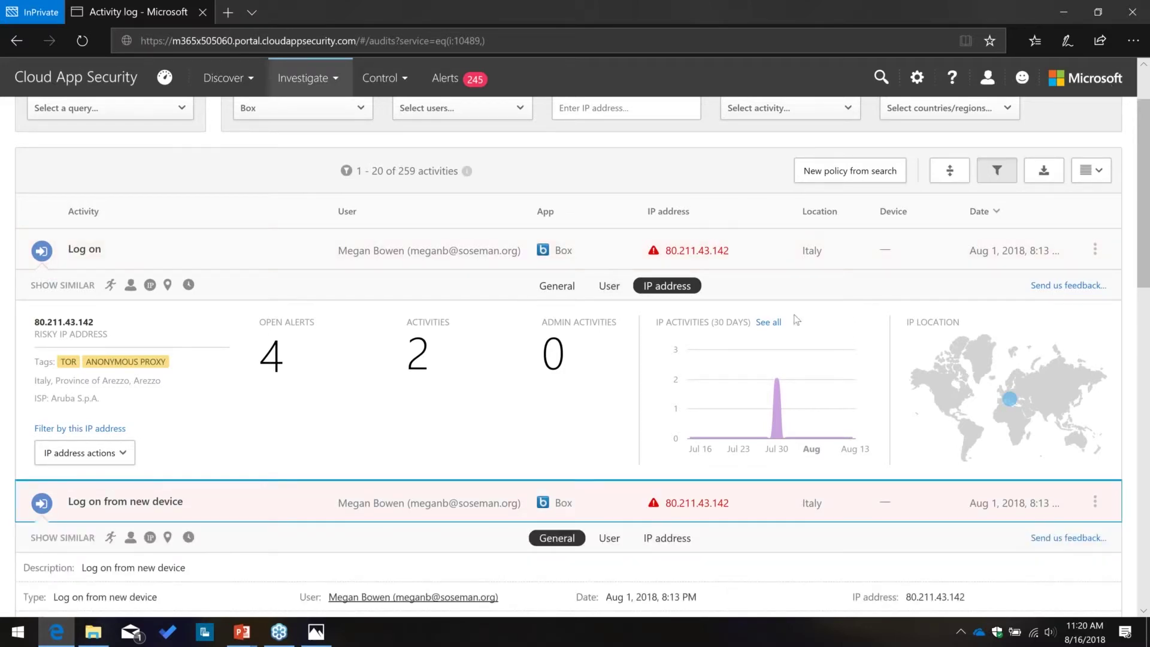
{"action": "scroll", "coordinate": [797, 319], "scroll_direction": "down", "scroll_amount": 6}
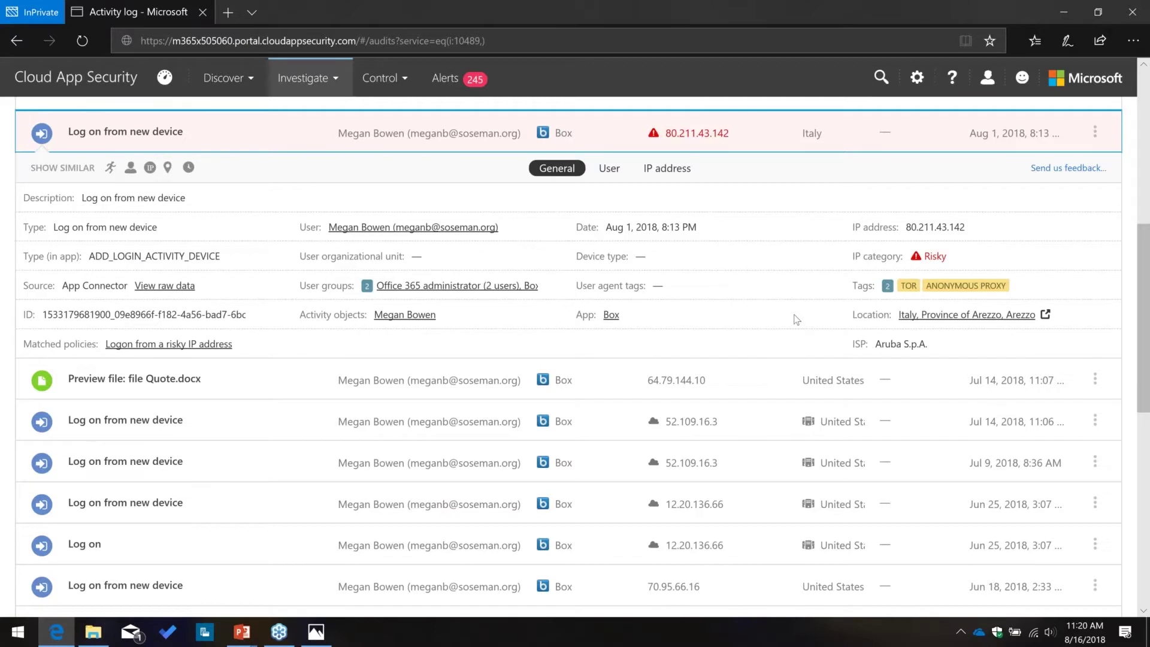
{"action": "scroll", "coordinate": [796, 319], "scroll_direction": "down", "scroll_amount": 1}
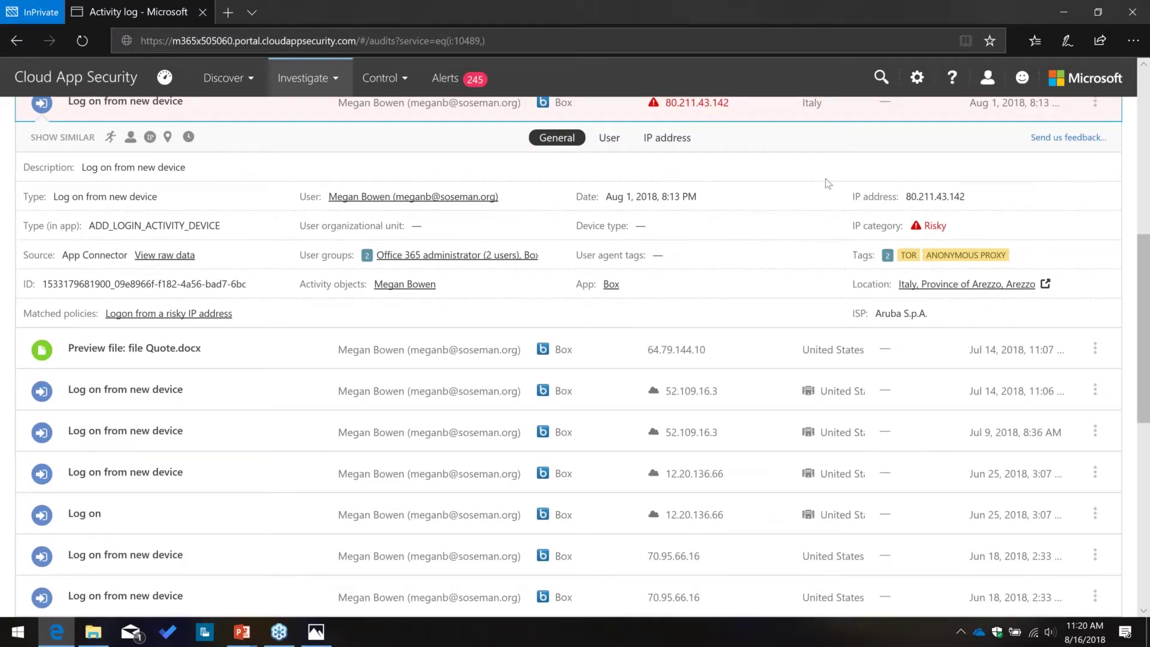
{"action": "scroll", "coordinate": [820, 180], "scroll_direction": "up", "scroll_amount": 1}
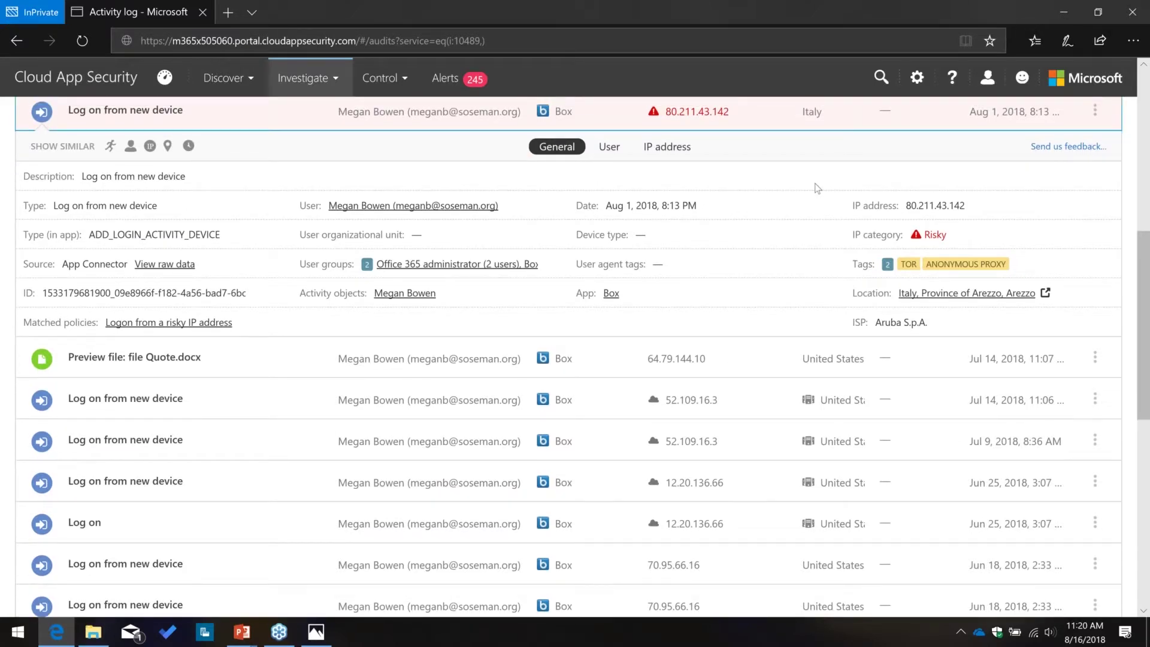
{"action": "scroll", "coordinate": [817, 188], "scroll_direction": "up", "scroll_amount": 1}
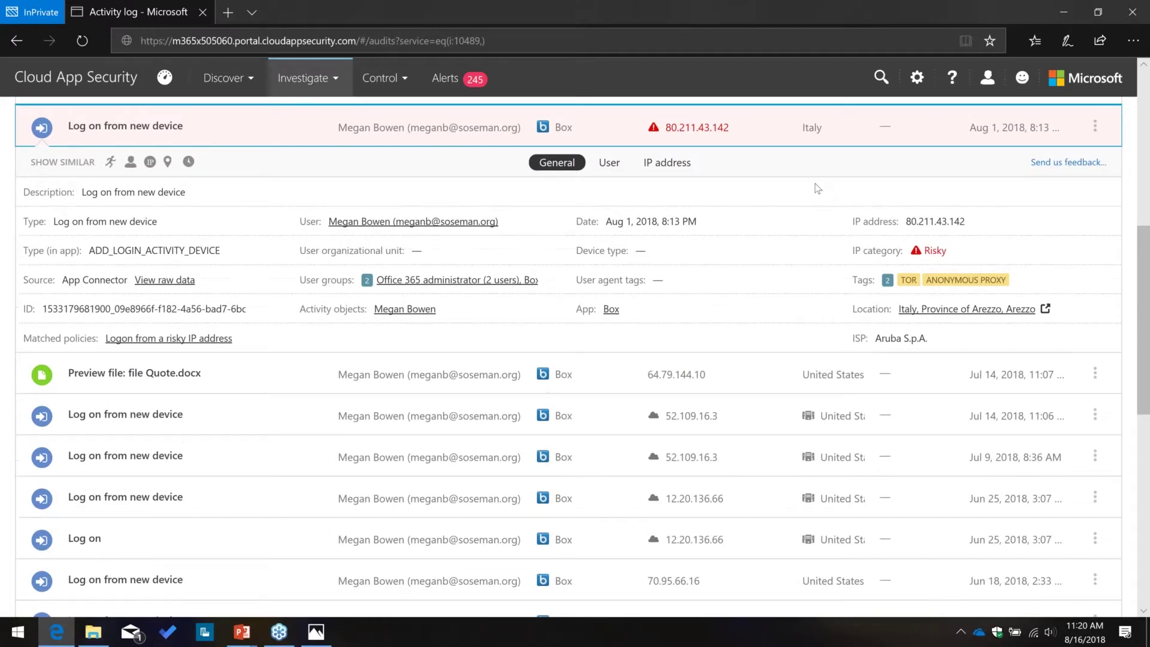
{"action": "scroll", "coordinate": [817, 188], "scroll_direction": "up", "scroll_amount": 1}
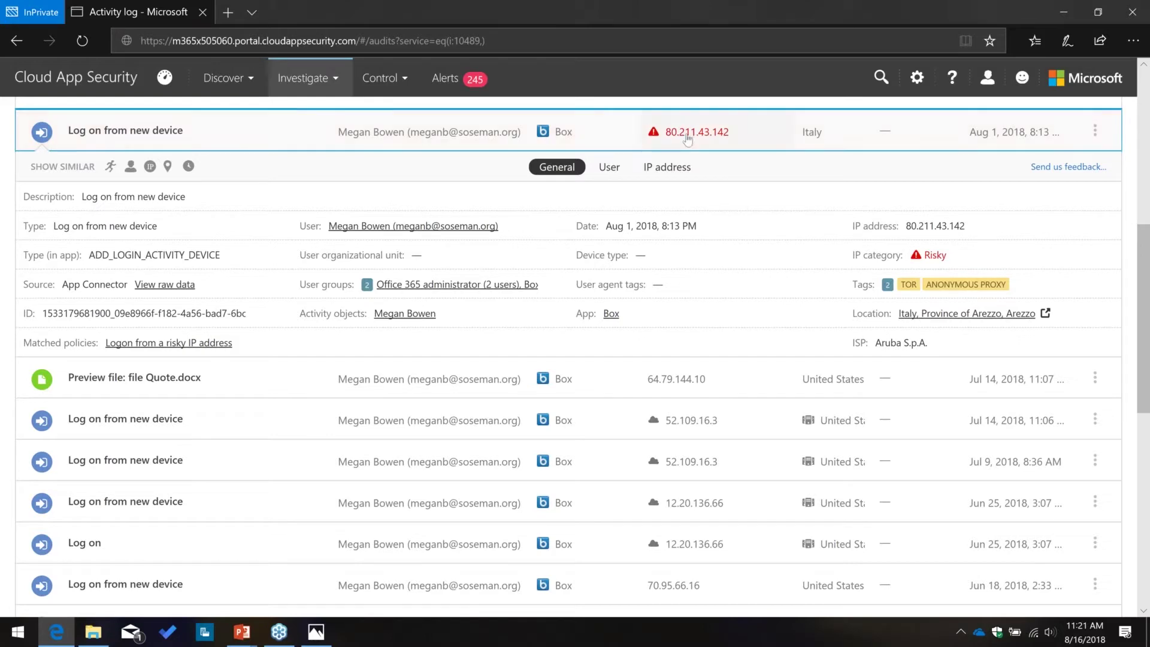
Step: Review that activity's user summary, then show all 245 open alerts
{"action": "left_click", "coordinate": [609, 167]}
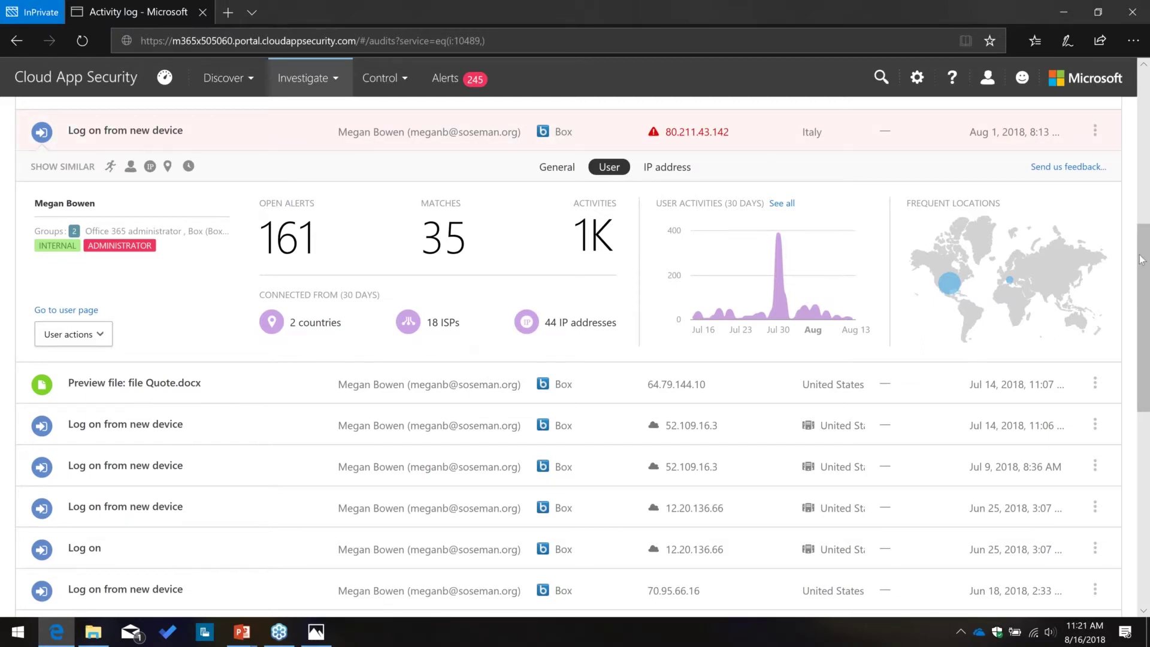
{"action": "left_click_drag", "start_coordinate": [1141, 259], "coordinate": [934, 236]}
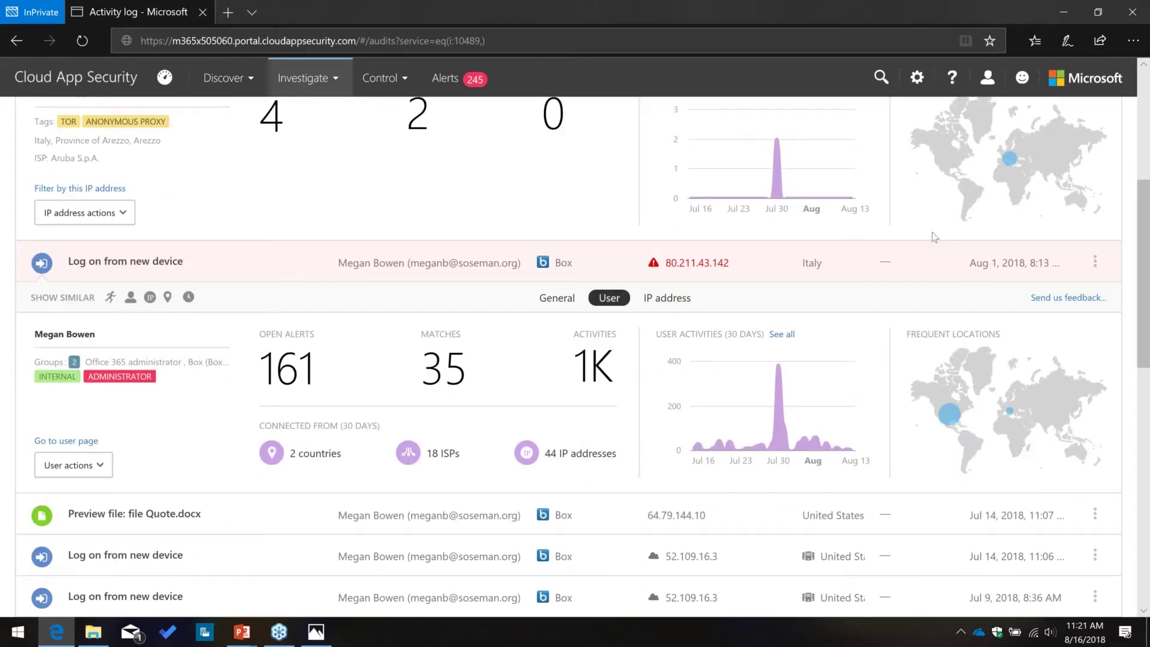
{"action": "left_click_drag", "start_coordinate": [1145, 235], "coordinate": [661, 148]}
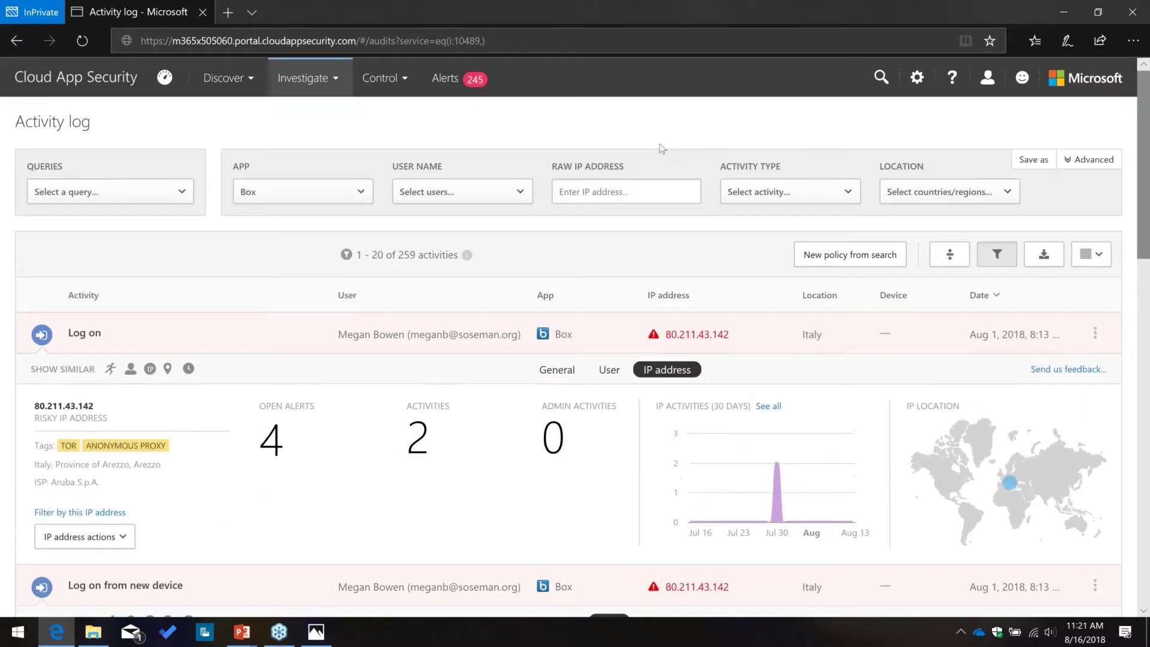
{"action": "left_click", "coordinate": [459, 78]}
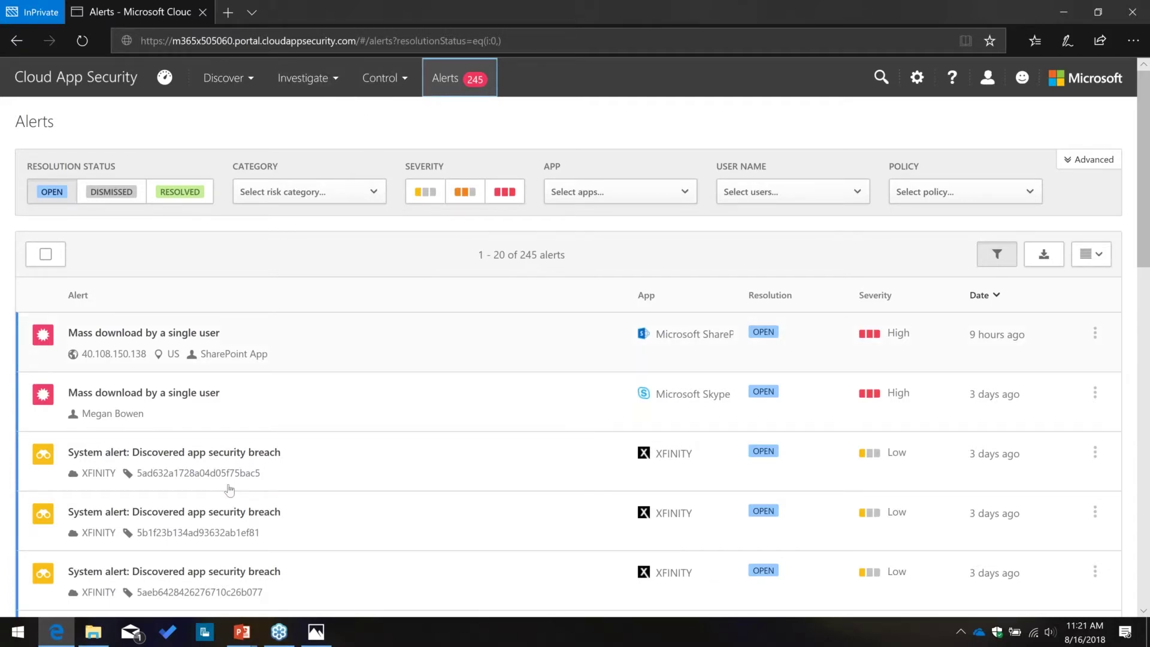
Step: Filter the Investigate Files list to G Suite and its apps, leaving 95 files
{"action": "left_click", "coordinate": [322, 90]}
{"action": "left_click", "coordinate": [291, 113]}
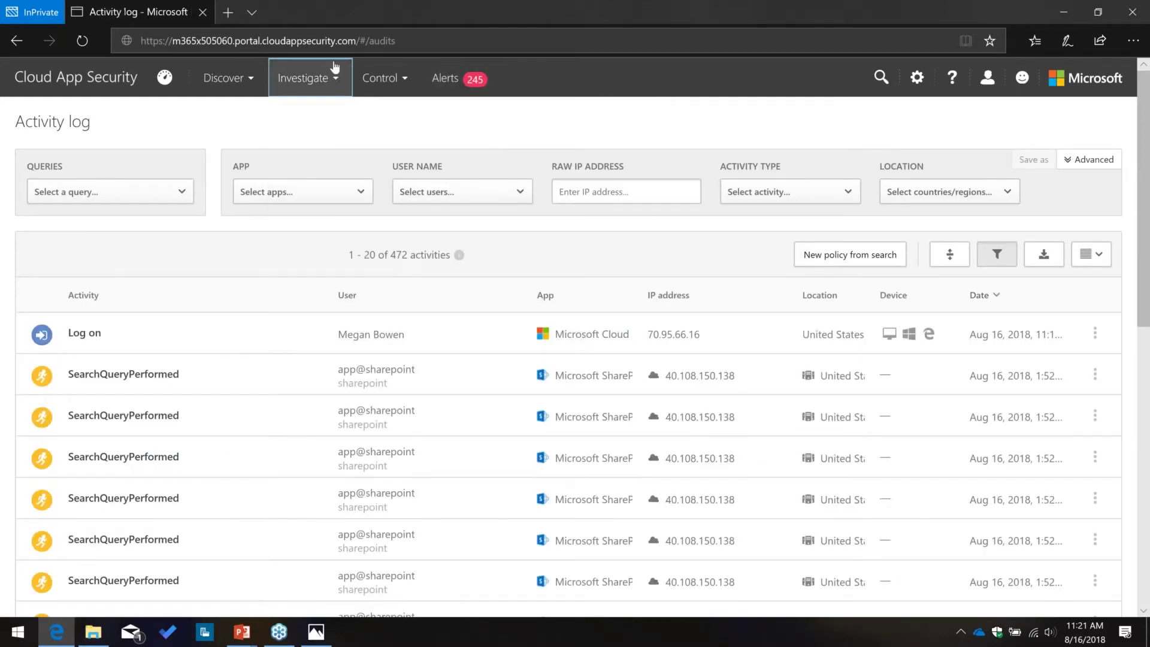
{"action": "left_click", "coordinate": [335, 67]}
{"action": "left_click", "coordinate": [326, 134]}
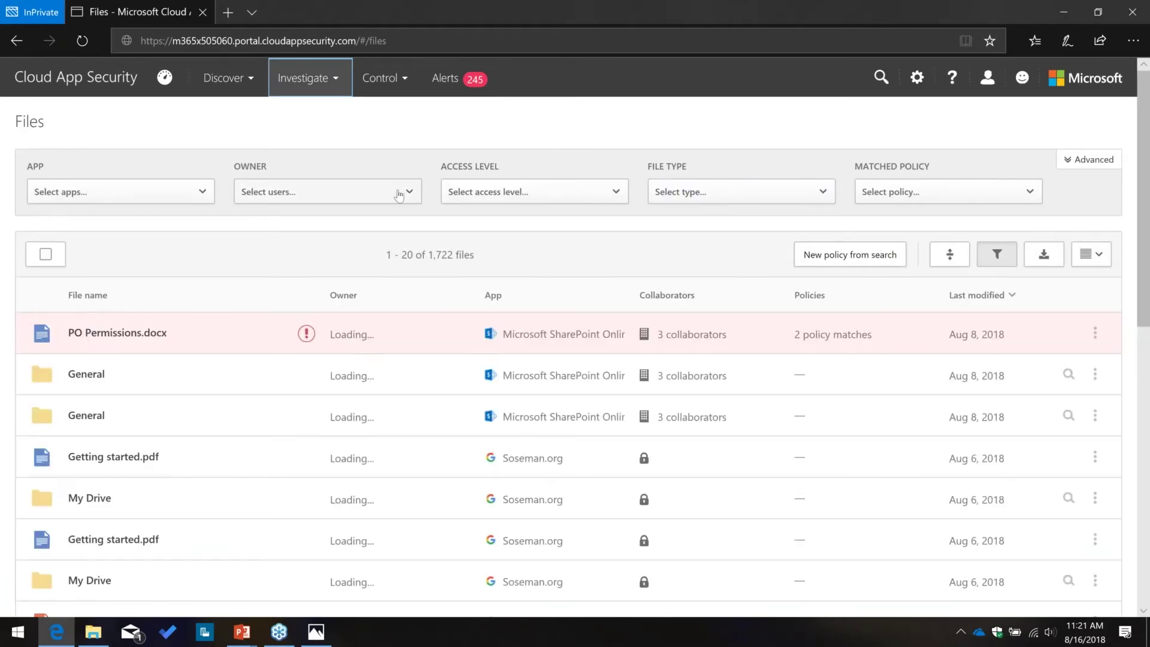
{"action": "left_click", "coordinate": [108, 191]}
{"action": "left_click", "coordinate": [141, 276]}
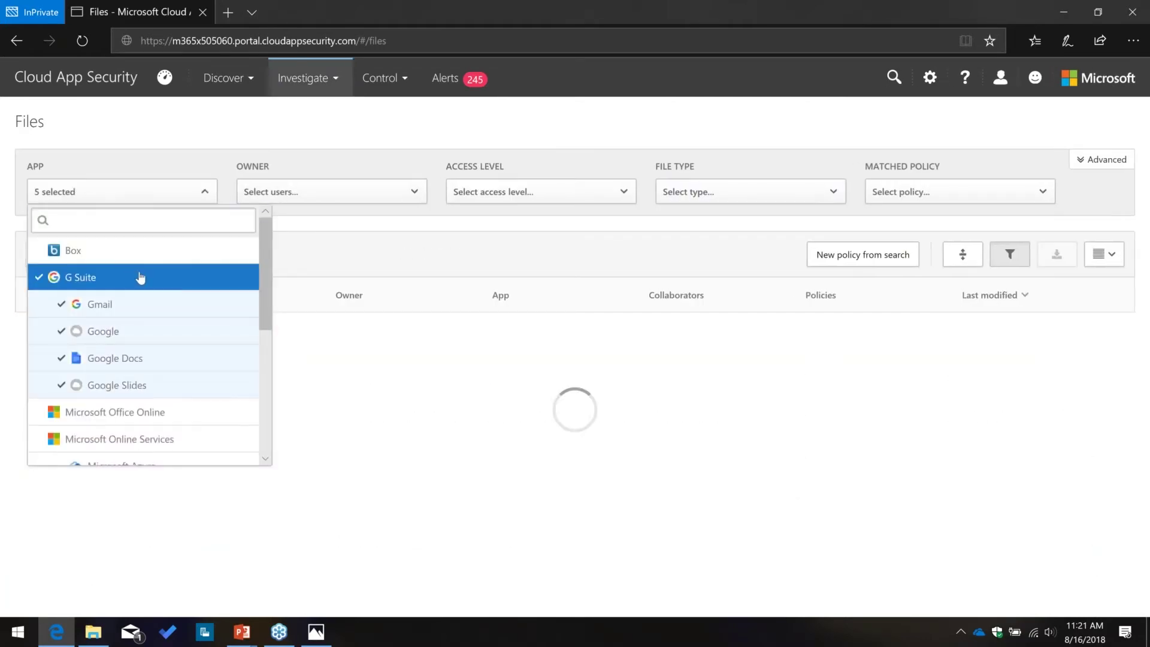
{"action": "left_click", "coordinate": [333, 224]}
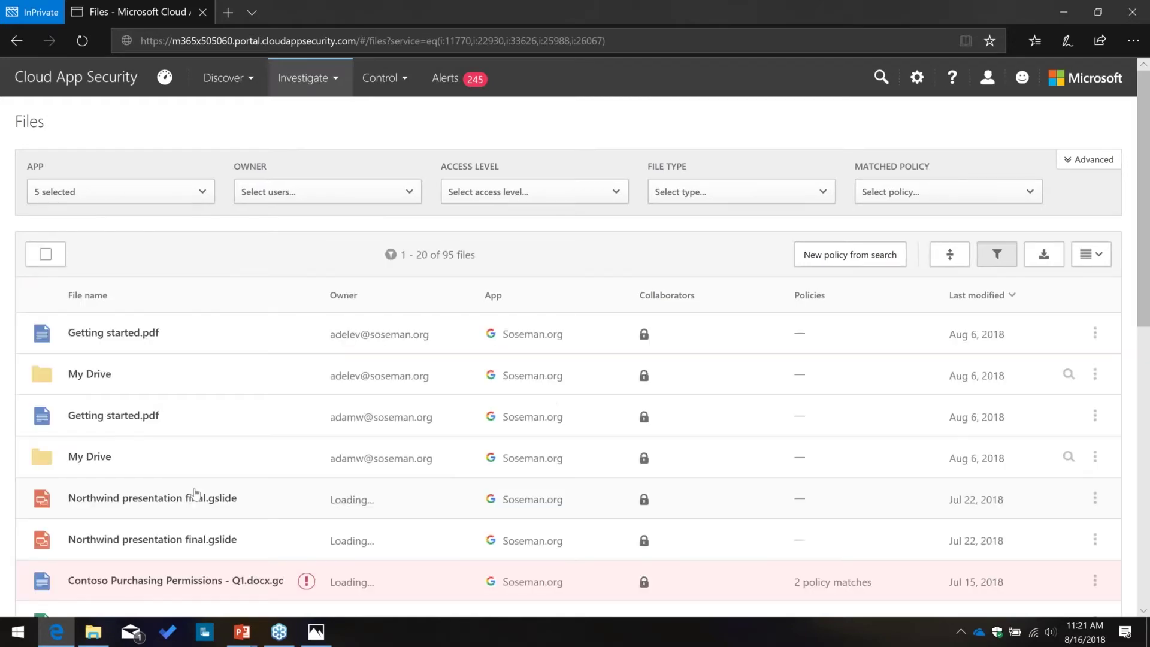
Step: Close Edge and the applewatch.jpg photo, and minimize the OneDrive File Explorer window
{"action": "left_click", "coordinate": [1132, 12]}
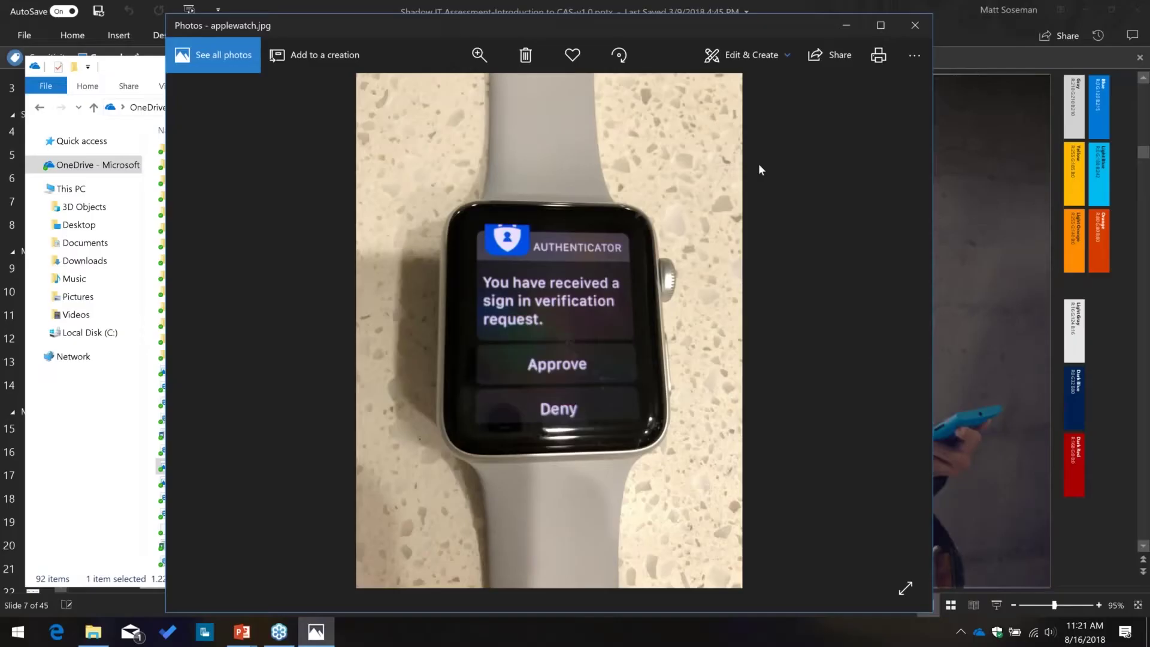
{"action": "left_click", "coordinate": [914, 25]}
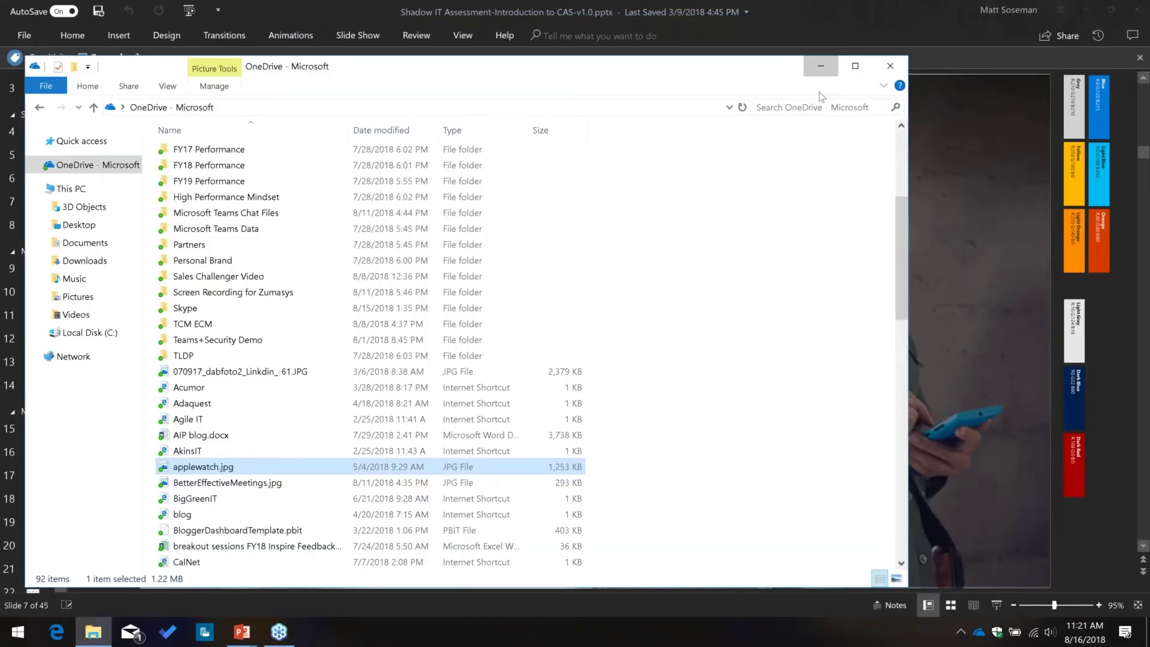
{"action": "left_click", "coordinate": [821, 67]}
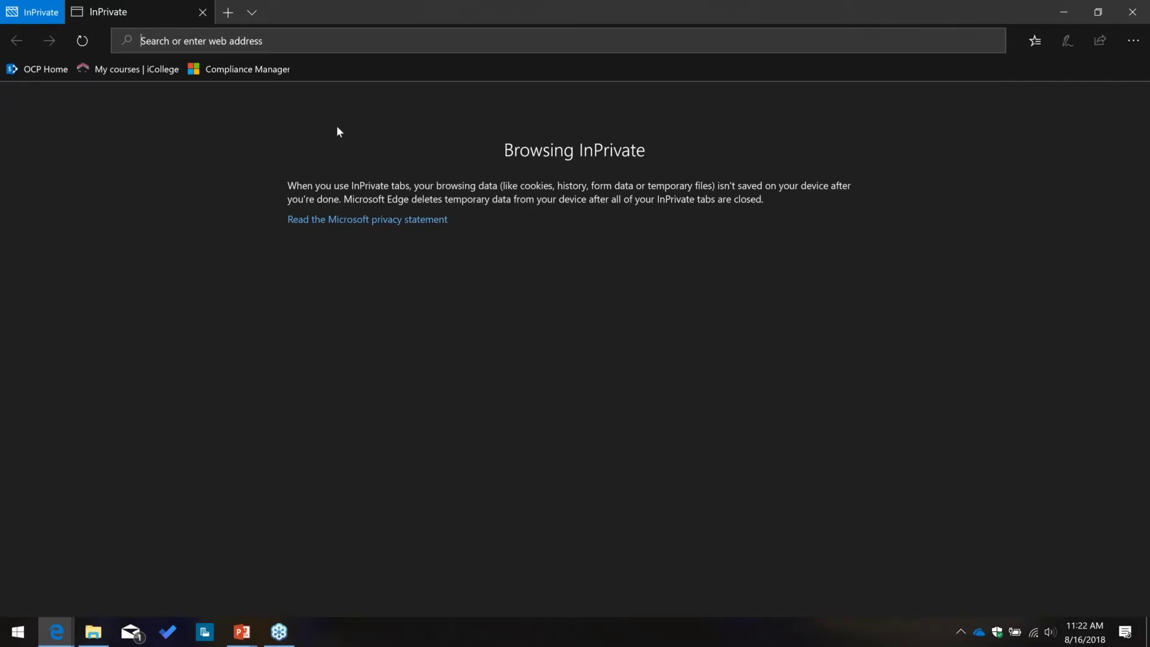
Step: Enter mail.google.com/a/soseman.org as the web address
{"action": "type", "text": "m"}
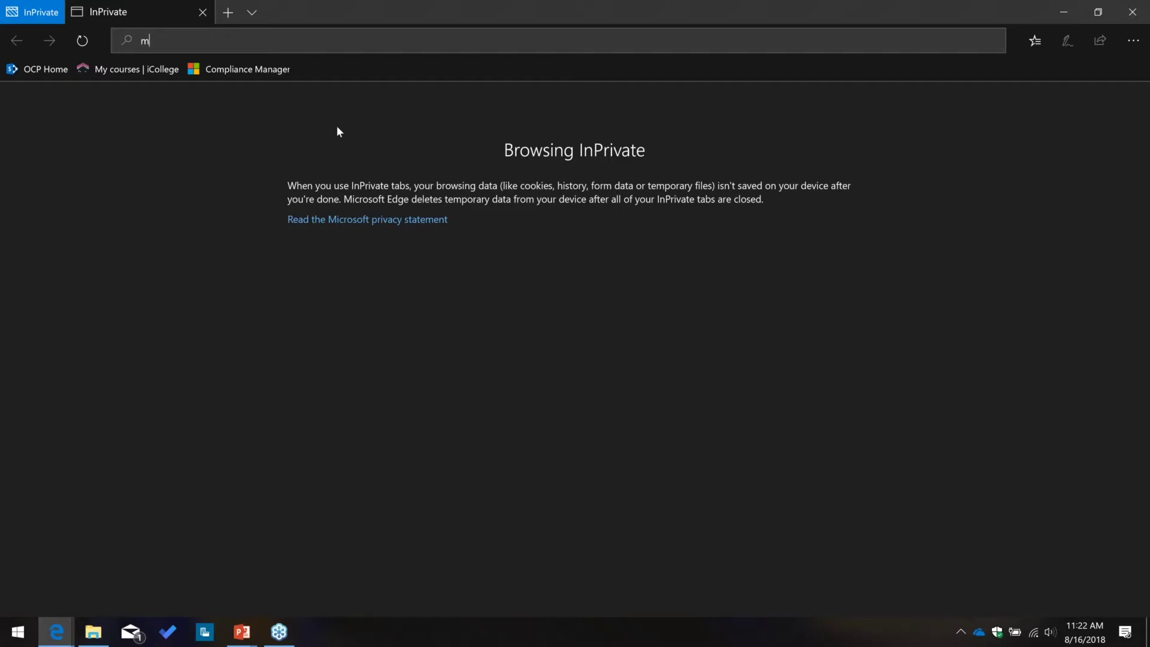
{"action": "type", "text": "ail."}
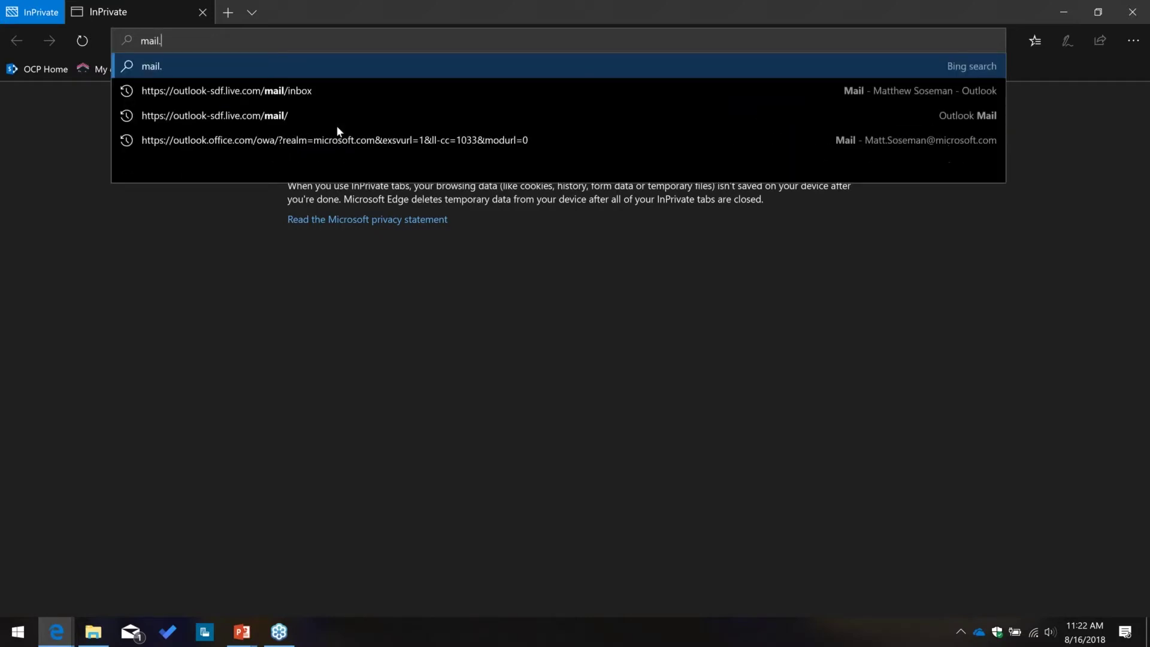
{"action": "type", "text": "google.com/a/soseman.or"}
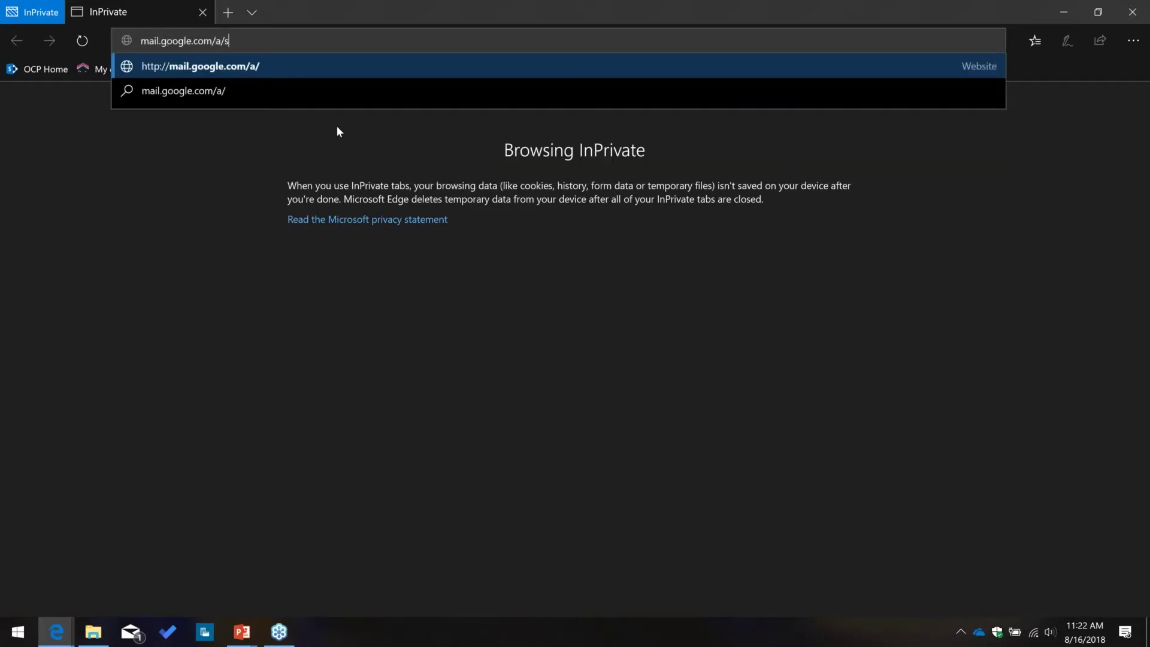
{"action": "type", "text": "g"}
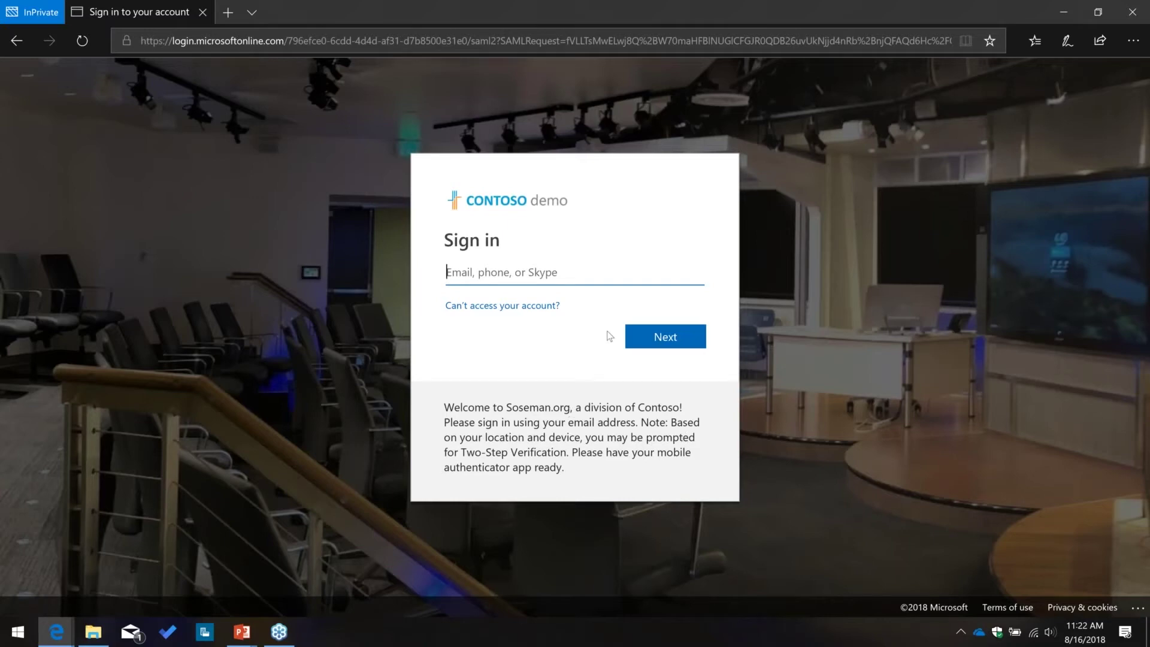
Step: Sign in to the Contoso demo with the suggested account e-mail and the password
{"action": "left_click", "coordinate": [588, 292]}
{"action": "left_click", "coordinate": [530, 273]}
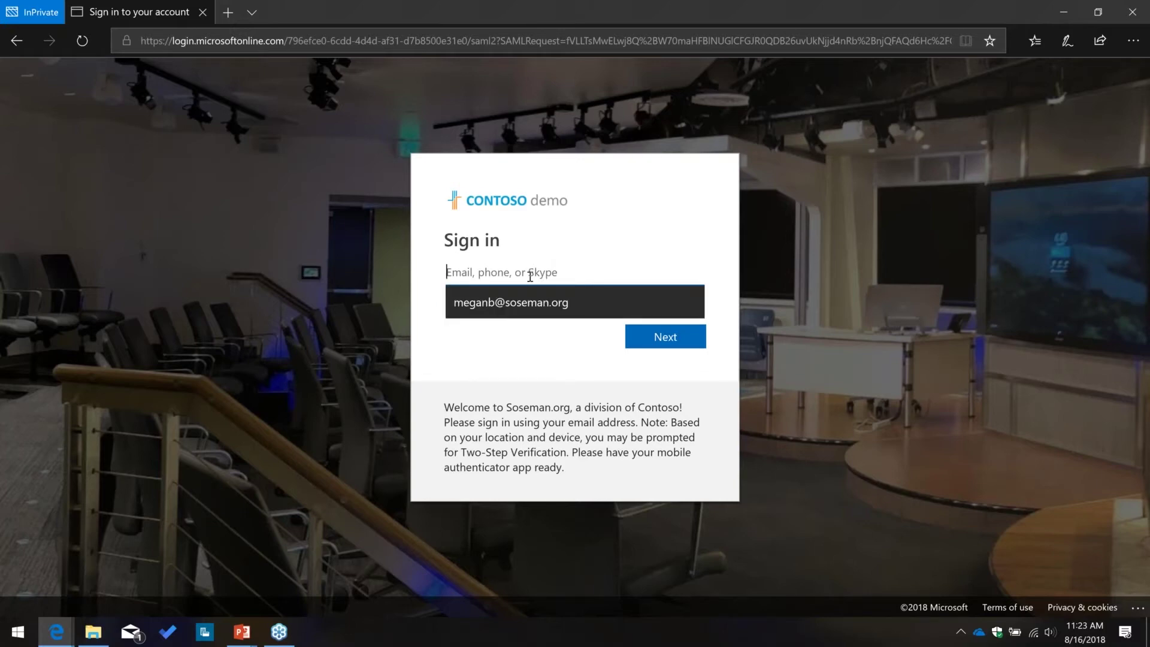
{"action": "key", "text": "Down"}
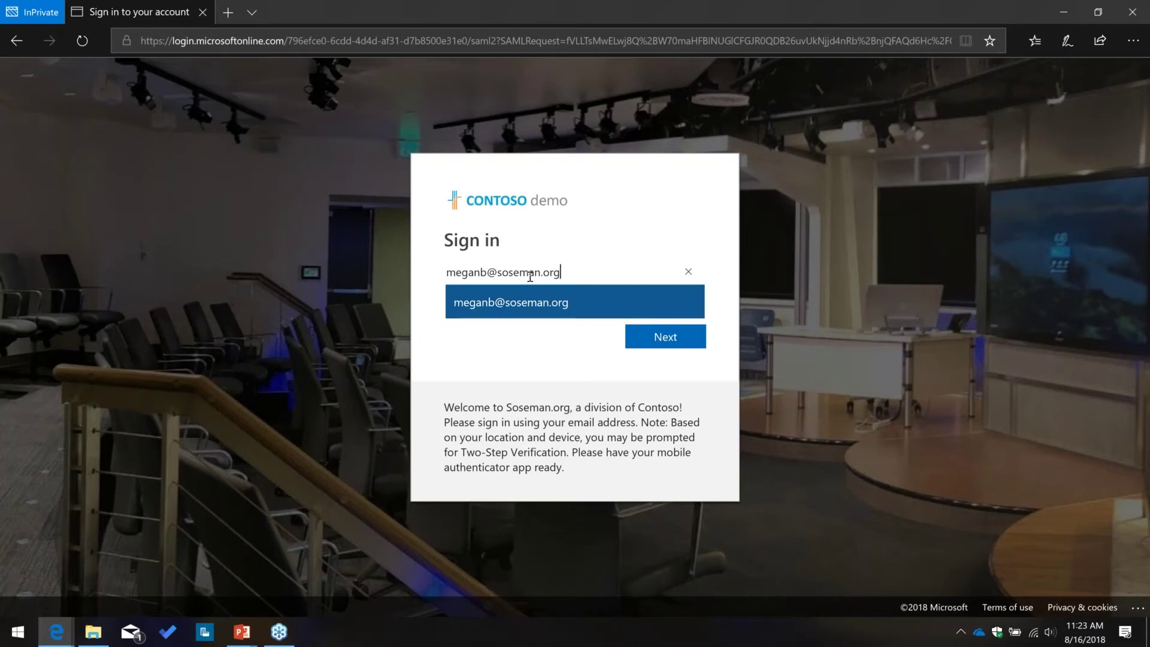
{"action": "key", "text": "Return"}
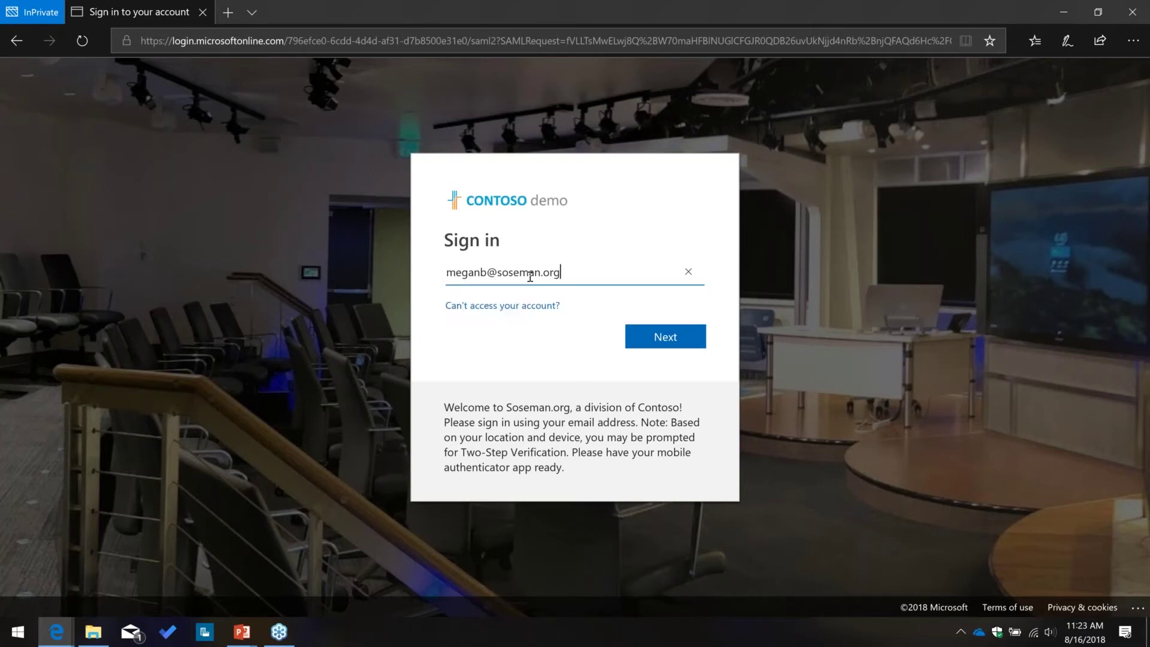
{"action": "key", "text": "Return"}
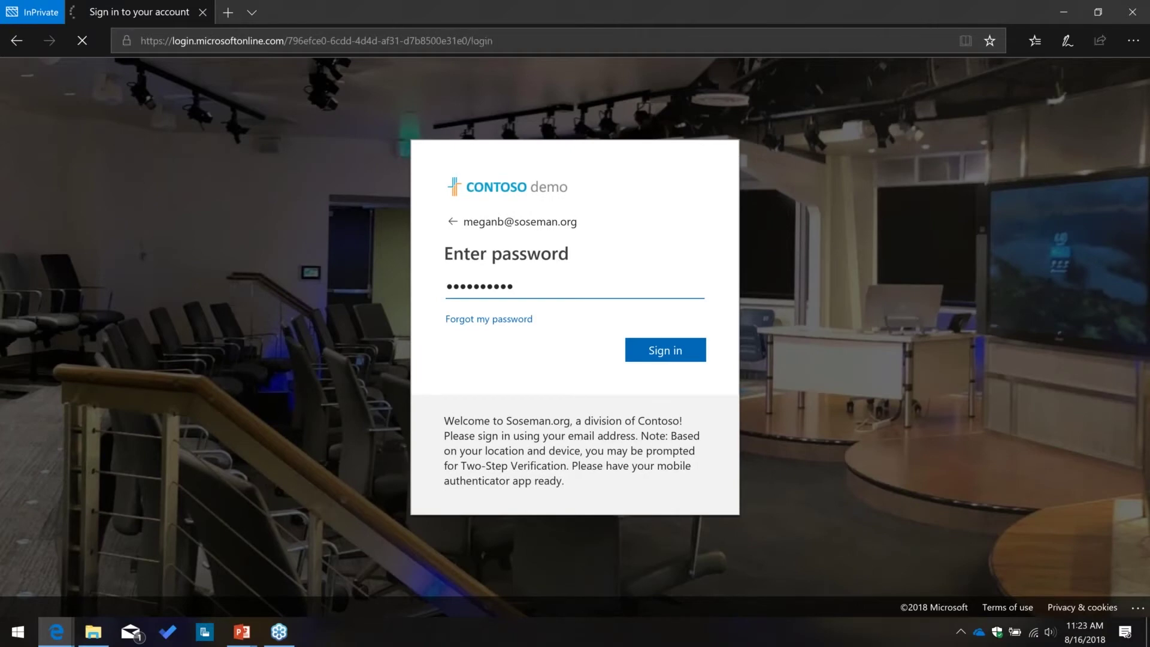
{"action": "key", "text": "Return"}
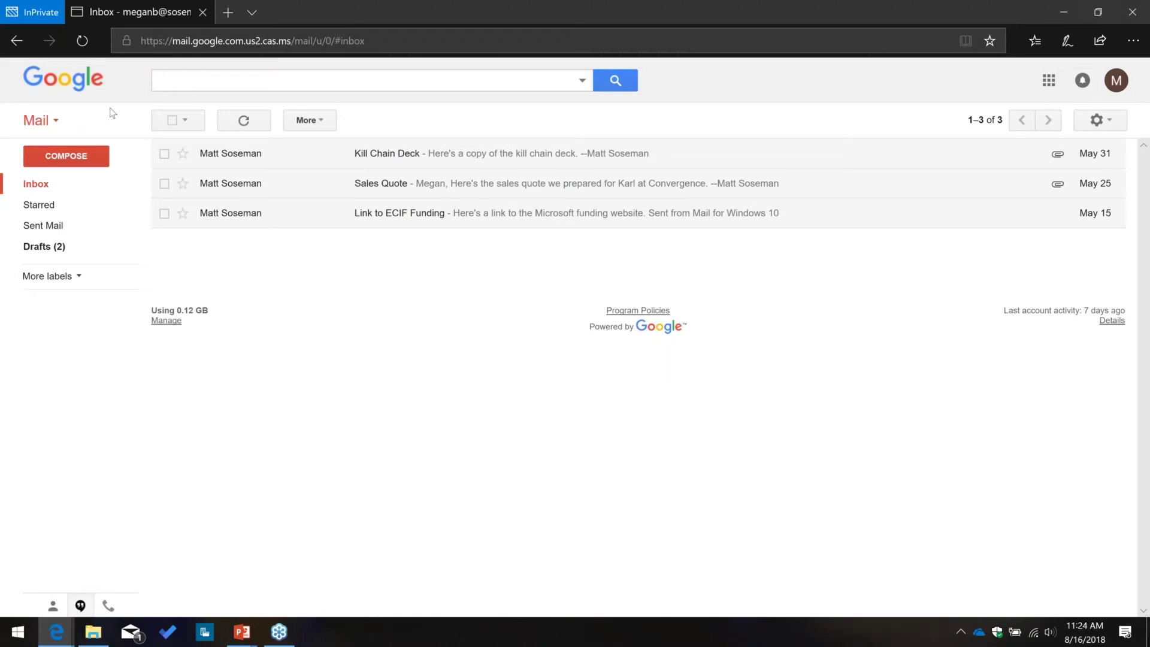
Step: Open the Kill Chain Deck email, then open the Blocked text file left by the blocked download
{"action": "left_click", "coordinate": [669, 164]}
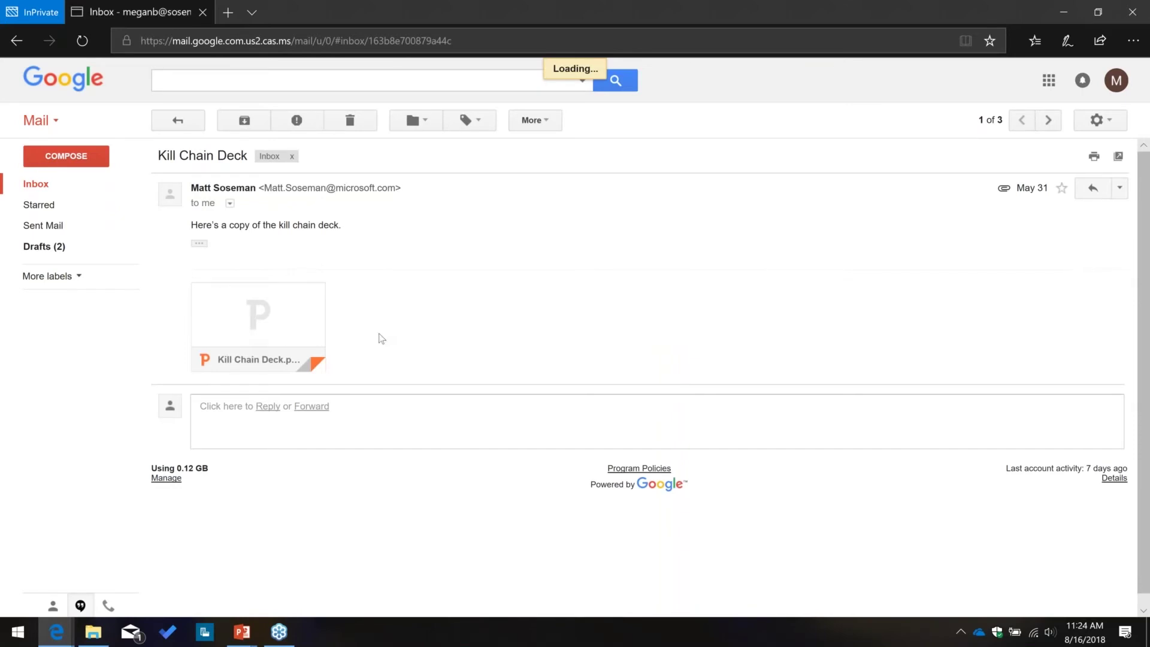
{"action": "mouse_move", "coordinate": [230, 350]}
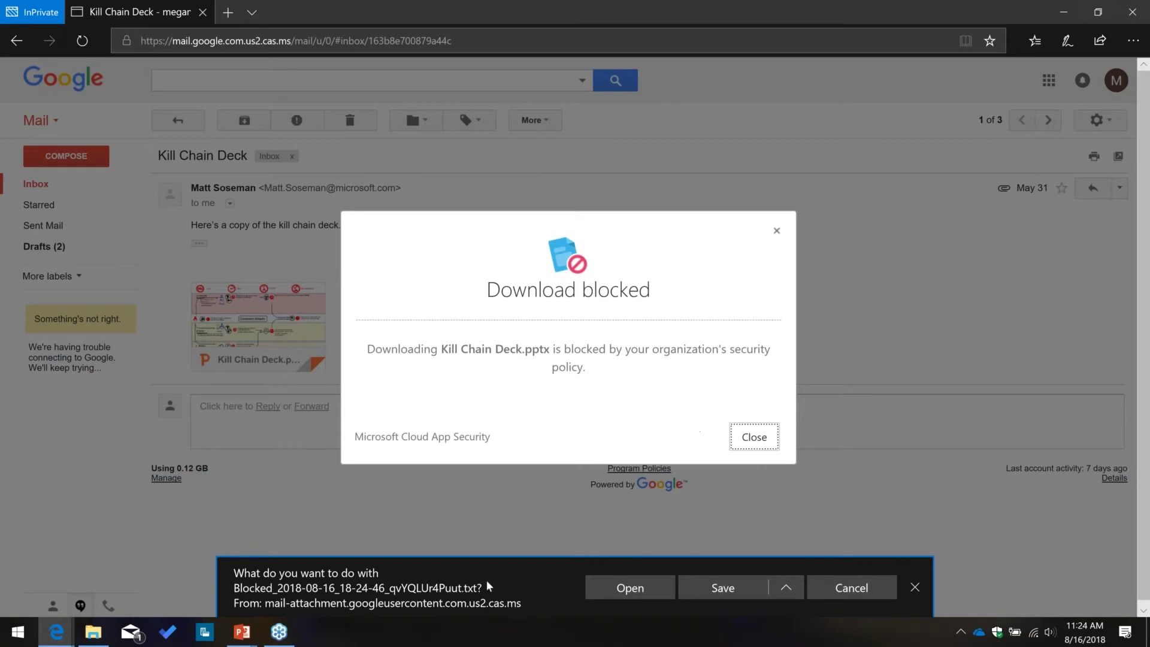
{"action": "left_click", "coordinate": [632, 592]}
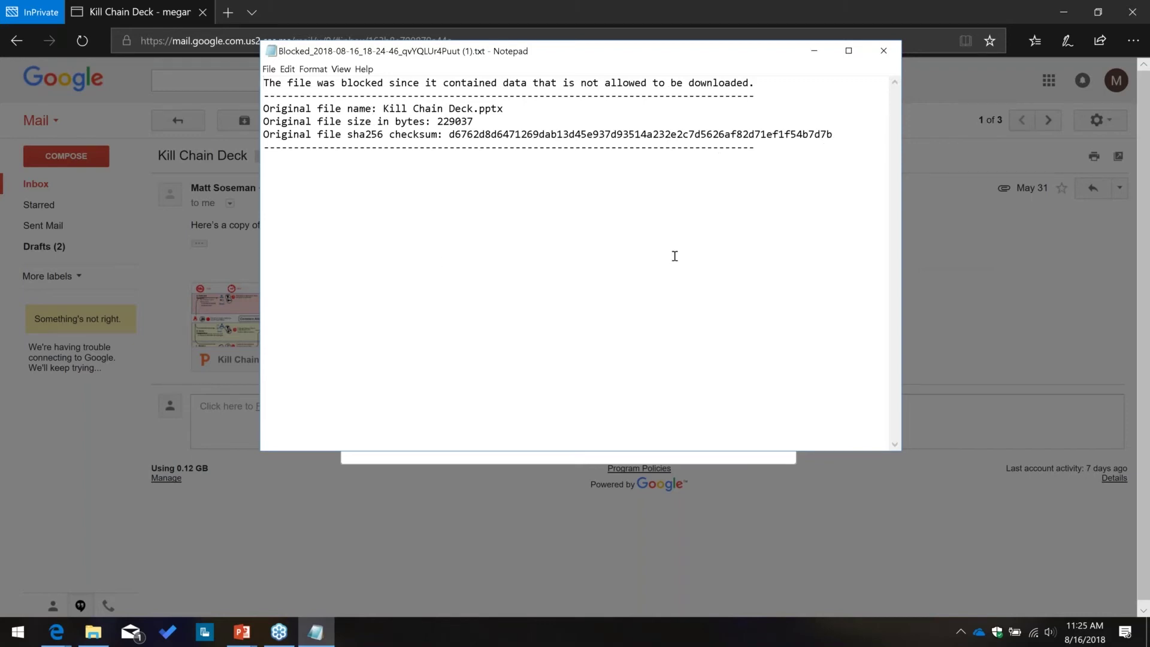
Step: Highlight the original file name, size and checksum lines, then close Notepad
{"action": "left_click_drag", "start_coordinate": [853, 143], "coordinate": [264, 108]}
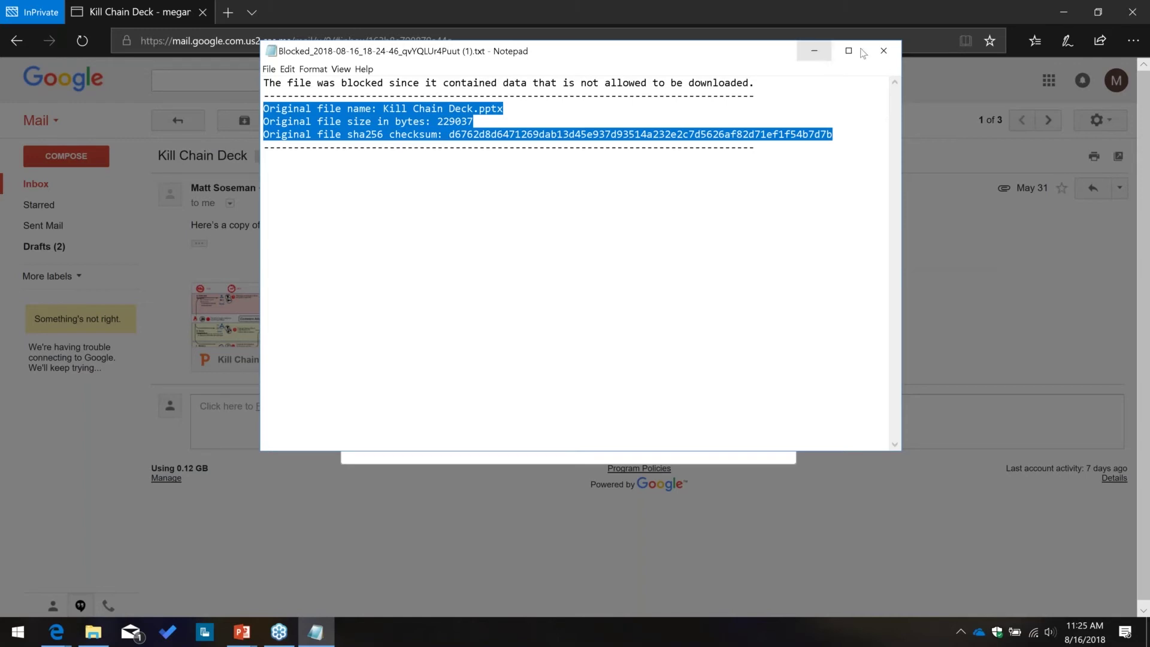
{"action": "left_click", "coordinate": [883, 51]}
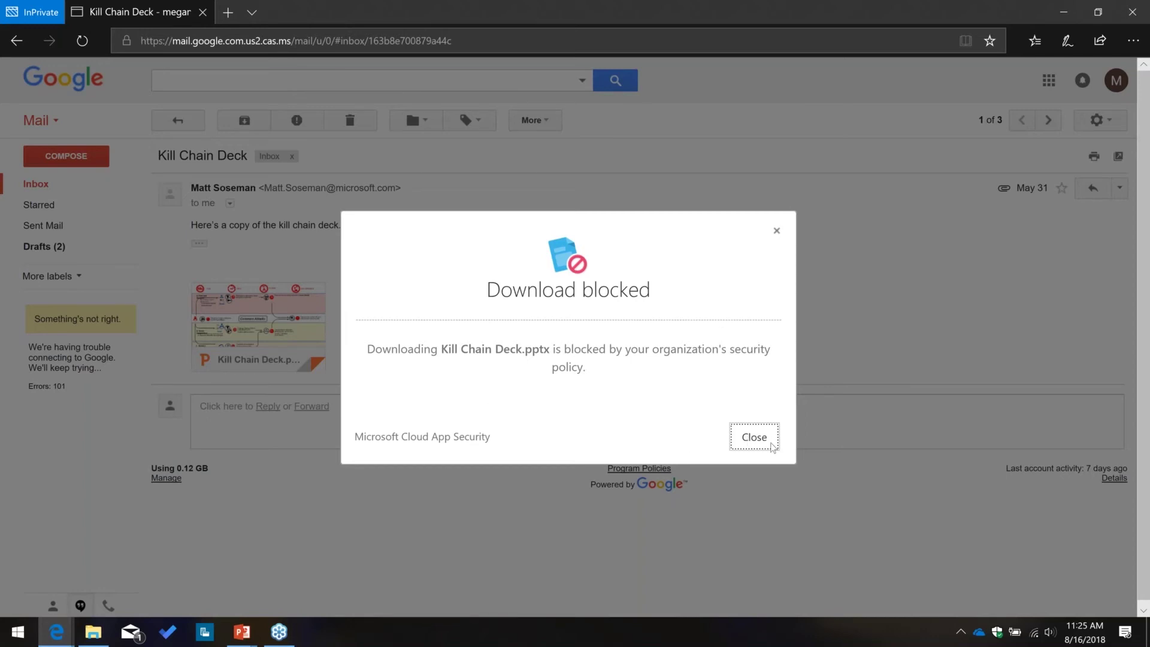
Step: Dismiss the Download blocked notice and enter portal.cloudappsecurity in a new InPrivate tab
{"action": "left_click", "coordinate": [770, 444]}
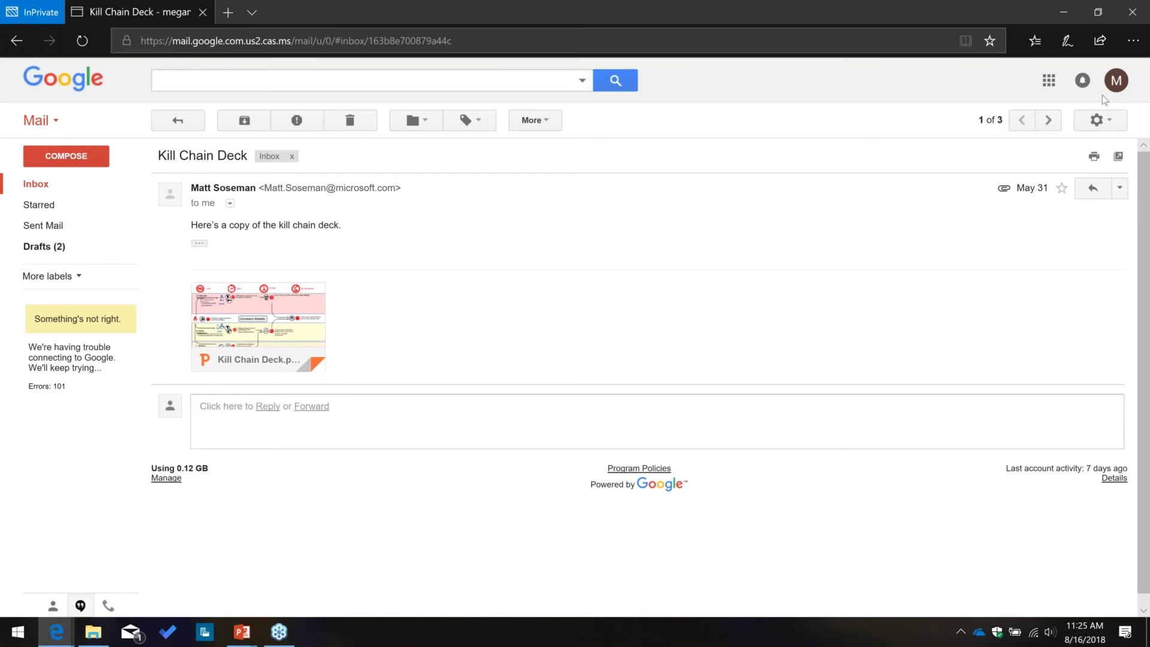
{"action": "left_click", "coordinate": [235, 17]}
{"action": "type", "text": "portal.c"}
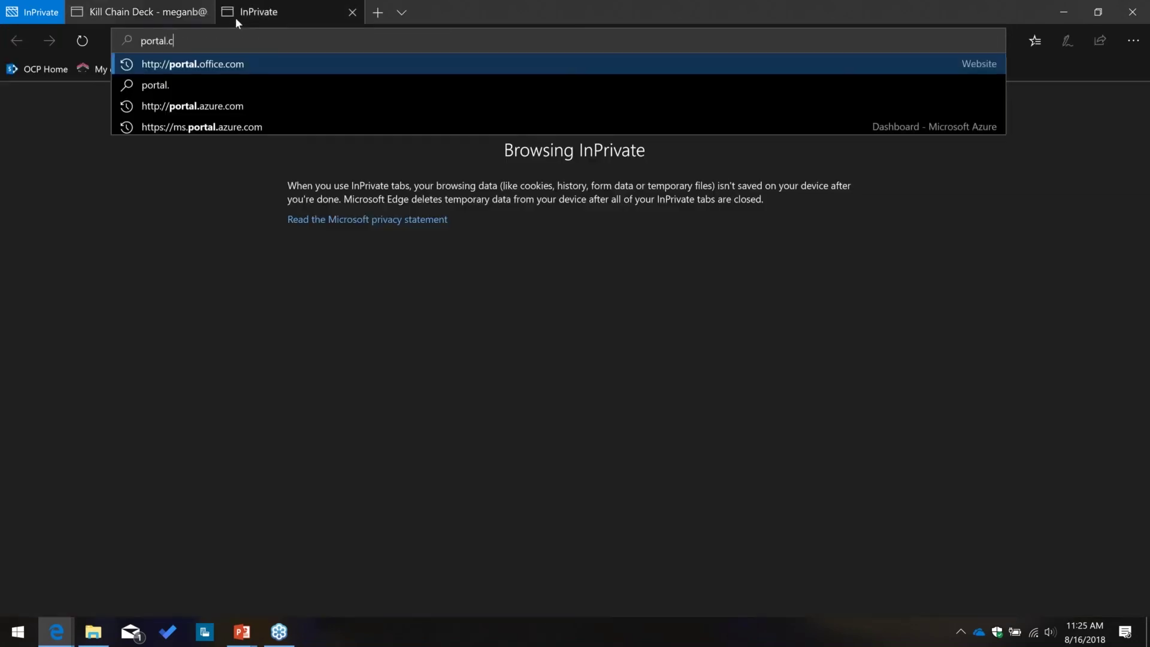
{"action": "type", "text": "loudappsecurity.com/#/dashboard"}
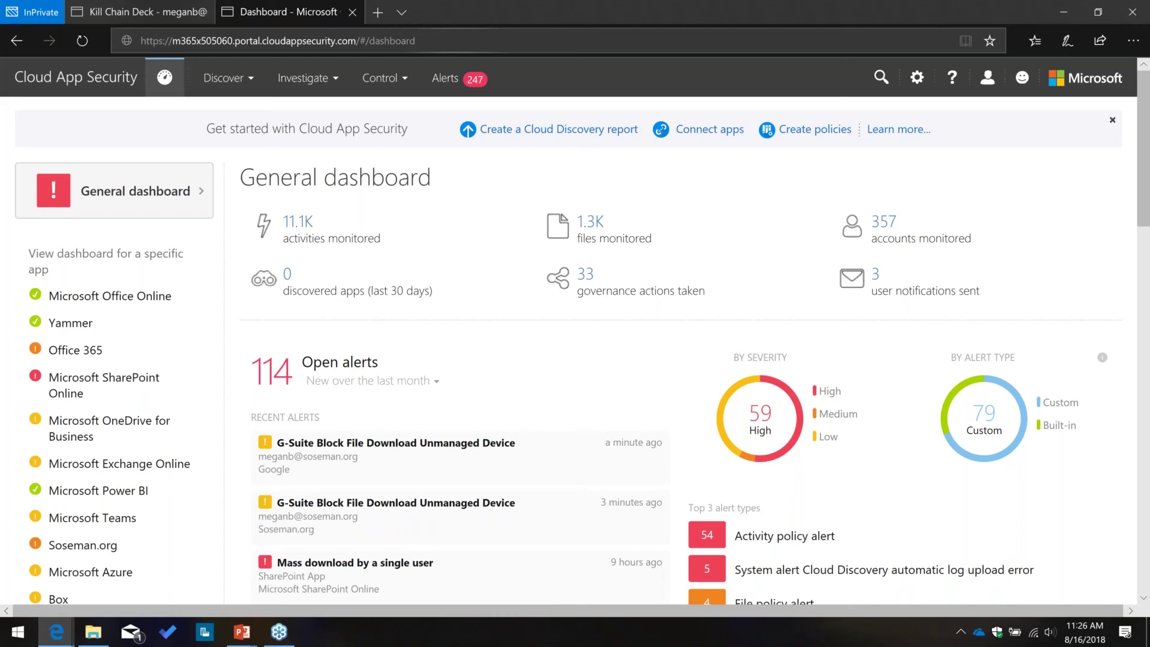
Step: Check the Alerts list, then bring up the Control > Policies page
{"action": "left_click", "coordinate": [454, 80]}
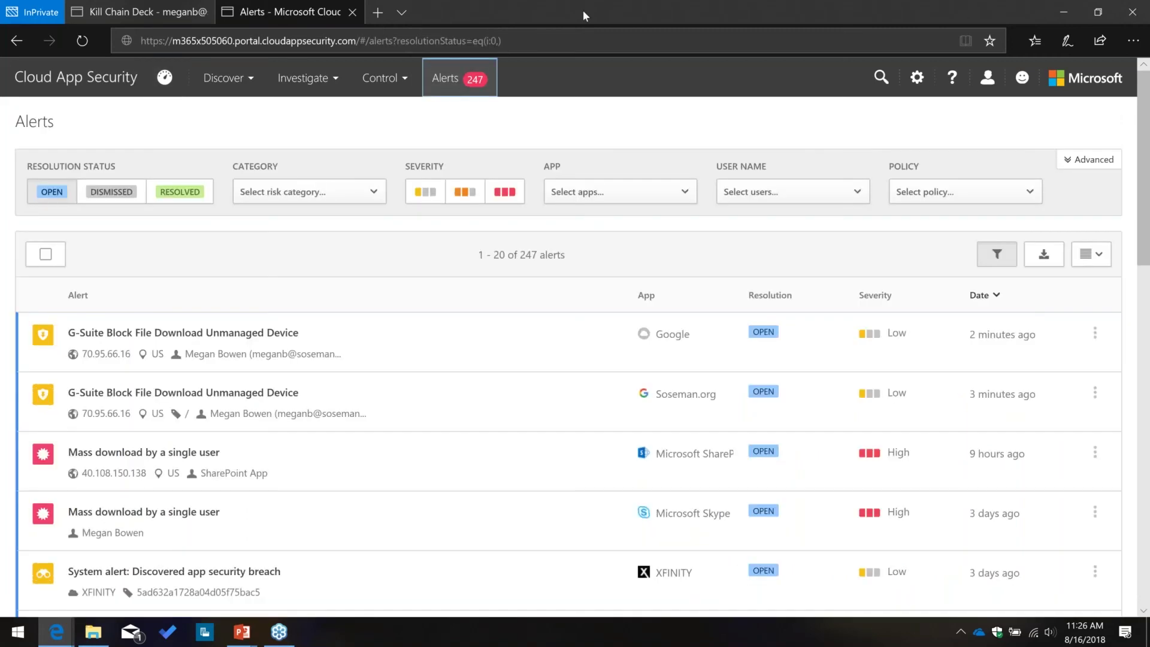
{"action": "left_click", "coordinate": [380, 78]}
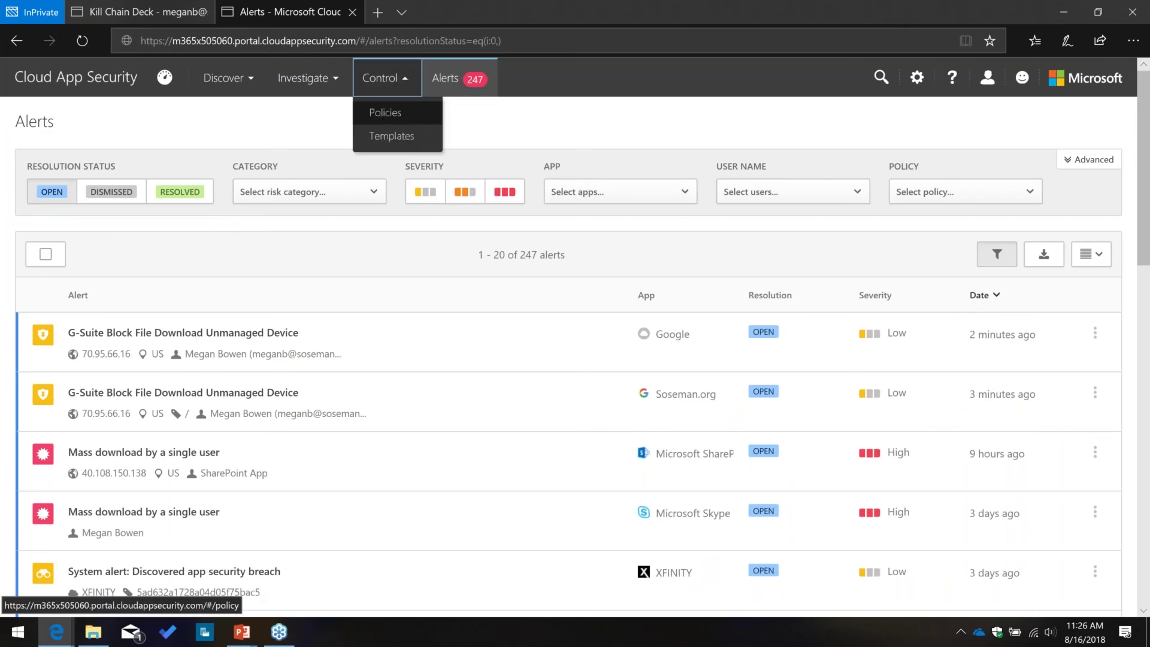
{"action": "left_click", "coordinate": [385, 112]}
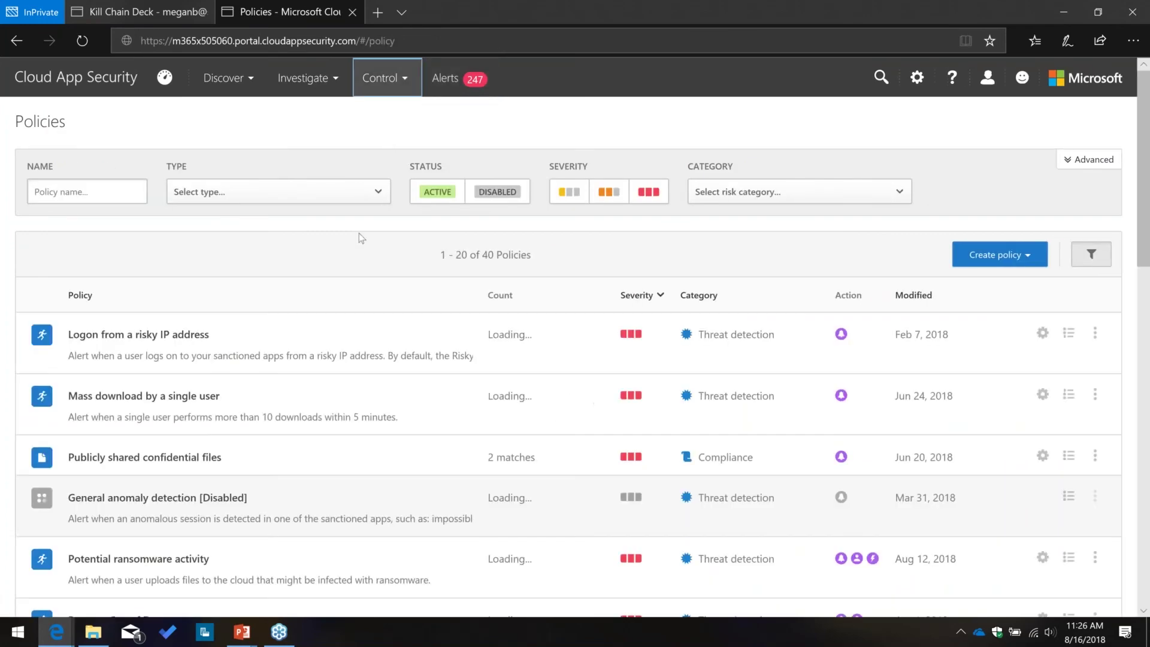
Step: Review all 40 policies and their open alert counts, then go to the Investigate > Files list
{"action": "scroll", "coordinate": [503, 413], "scroll_direction": "down", "scroll_amount": 3}
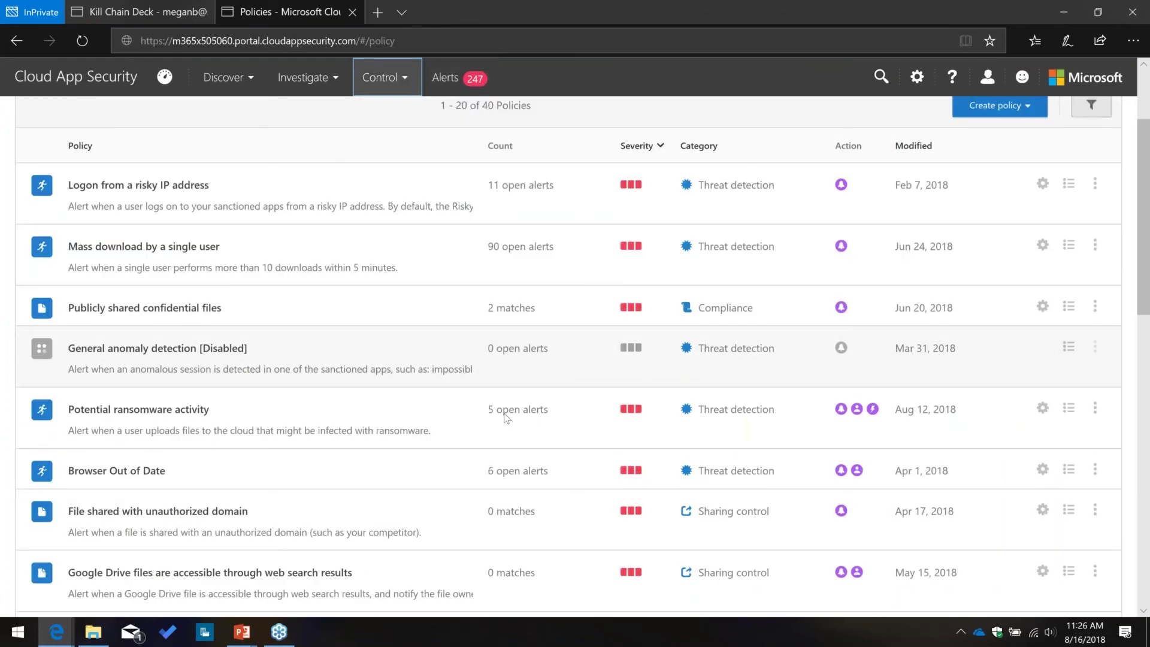
{"action": "scroll", "coordinate": [506, 417], "scroll_direction": "down", "scroll_amount": 3}
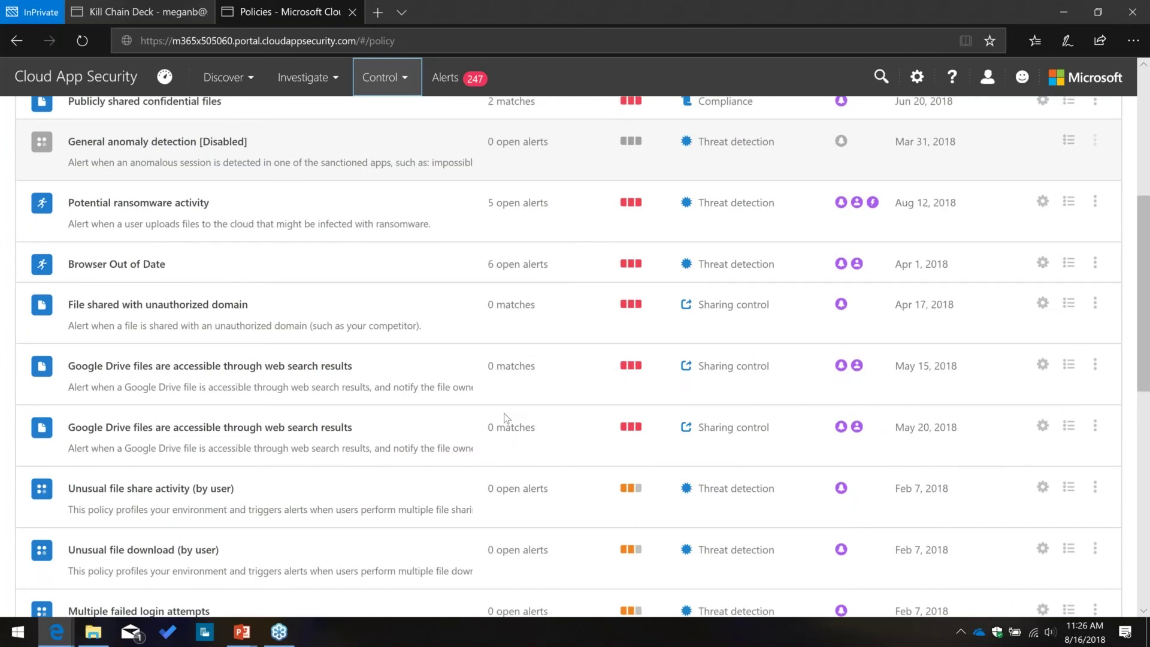
{"action": "scroll", "coordinate": [505, 417], "scroll_direction": "down", "scroll_amount": 1}
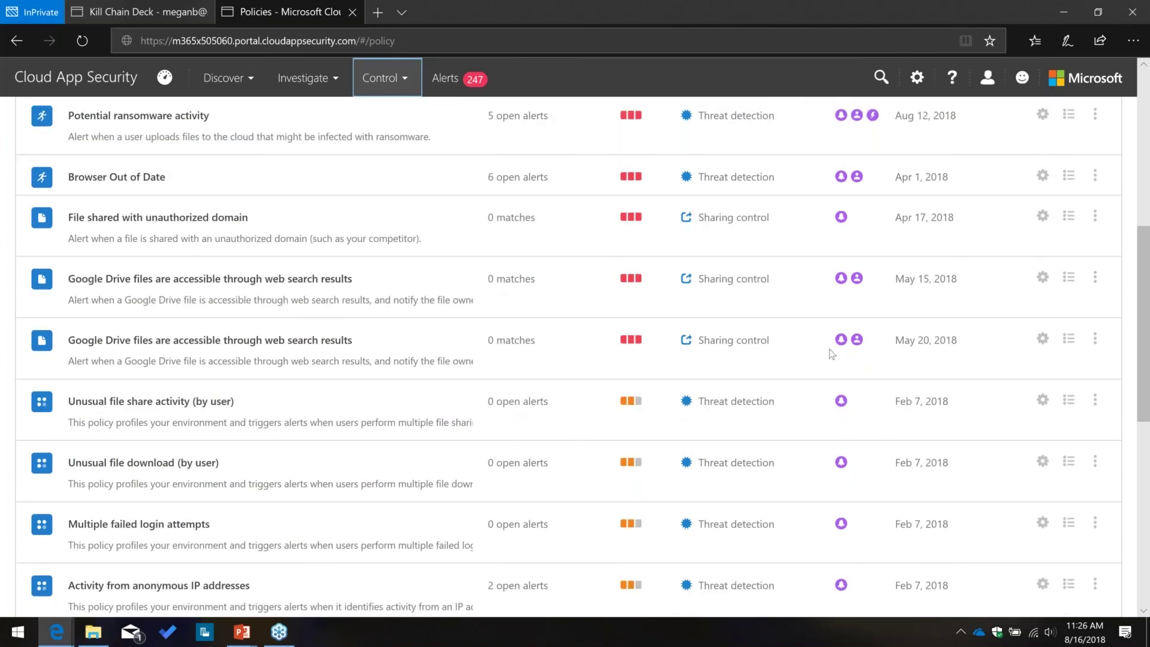
{"action": "scroll", "coordinate": [831, 353], "scroll_direction": "down", "scroll_amount": 3}
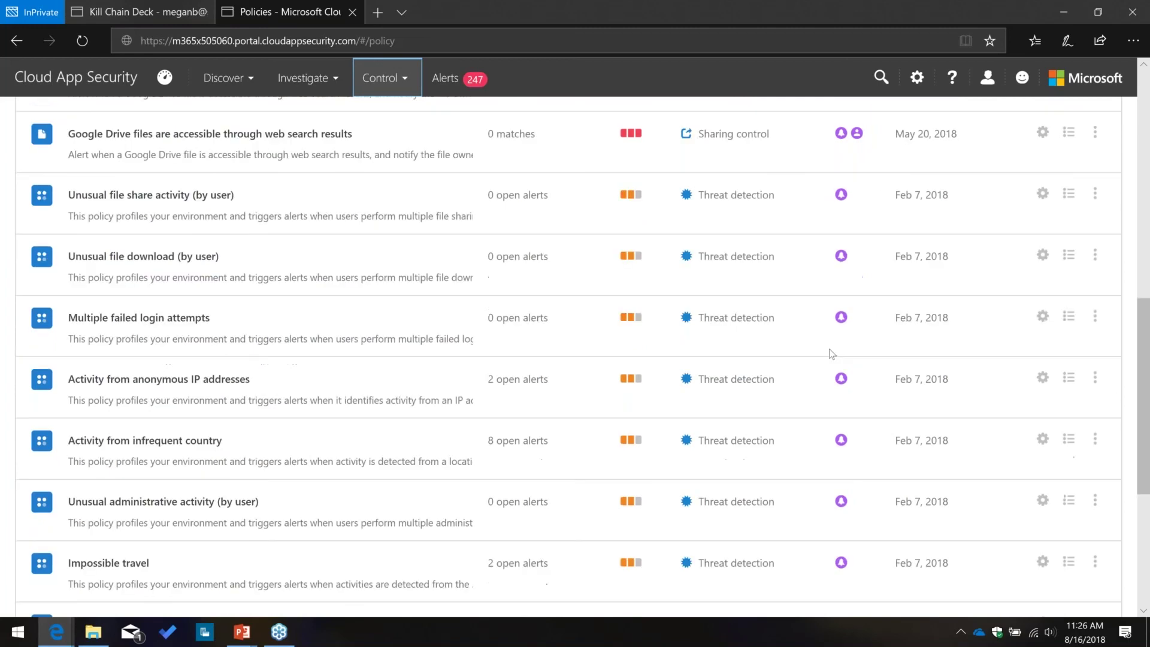
{"action": "scroll", "coordinate": [831, 354], "scroll_direction": "down", "scroll_amount": 1}
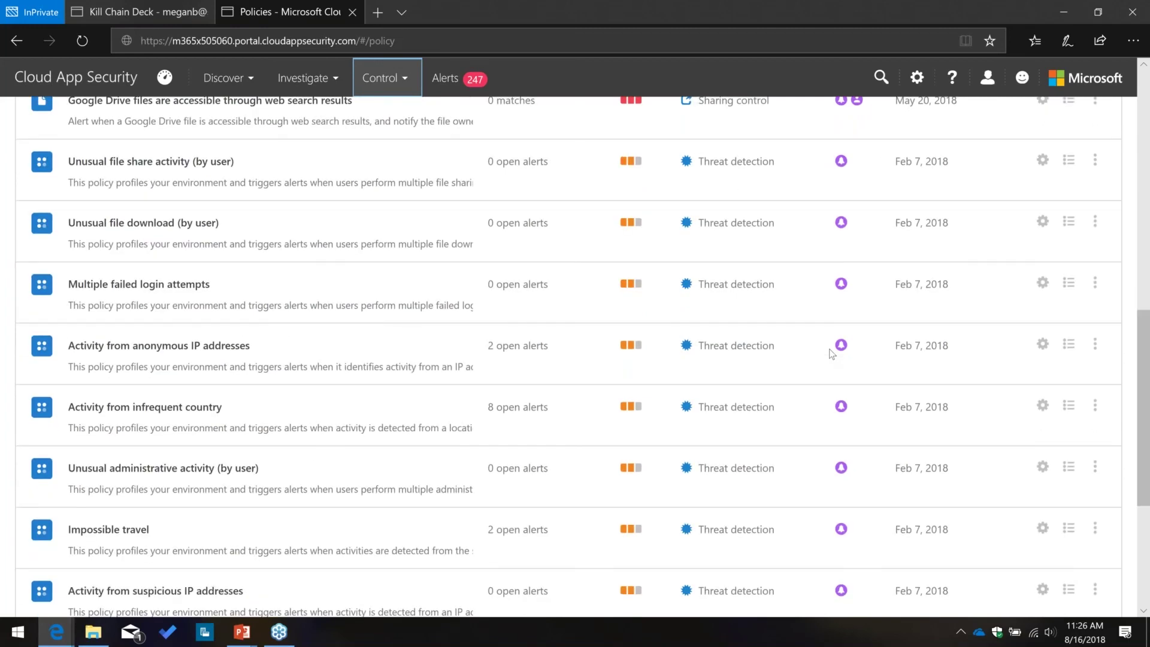
{"action": "scroll", "coordinate": [494, 172], "scroll_direction": "up", "scroll_amount": 10}
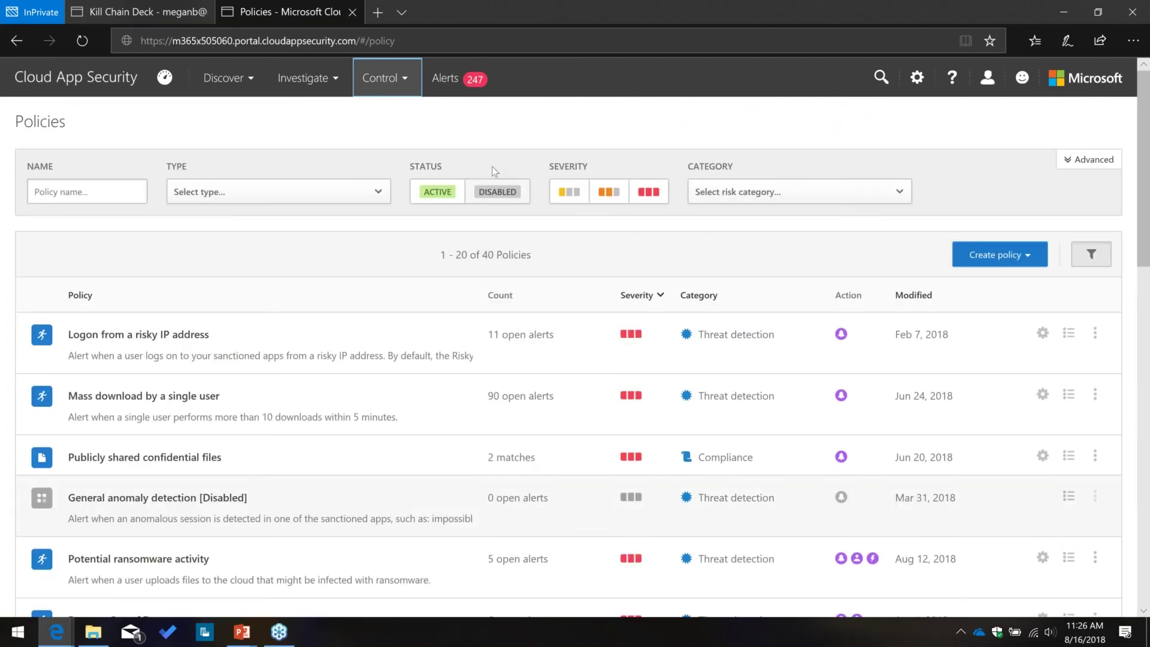
{"action": "left_click", "coordinate": [303, 78]}
{"action": "left_click", "coordinate": [333, 140]}
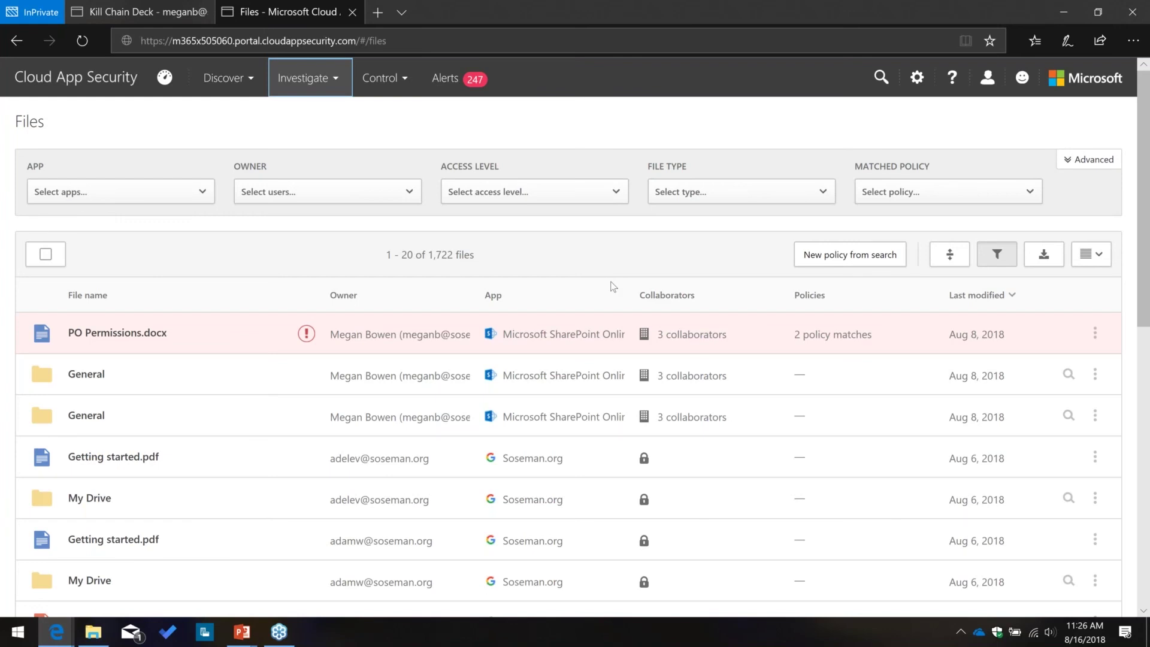
Step: Filter the 1,722 files to External, Public (Internet) and Public access, leaving 76 files
{"action": "scroll", "coordinate": [623, 288], "scroll_direction": "down", "scroll_amount": 1}
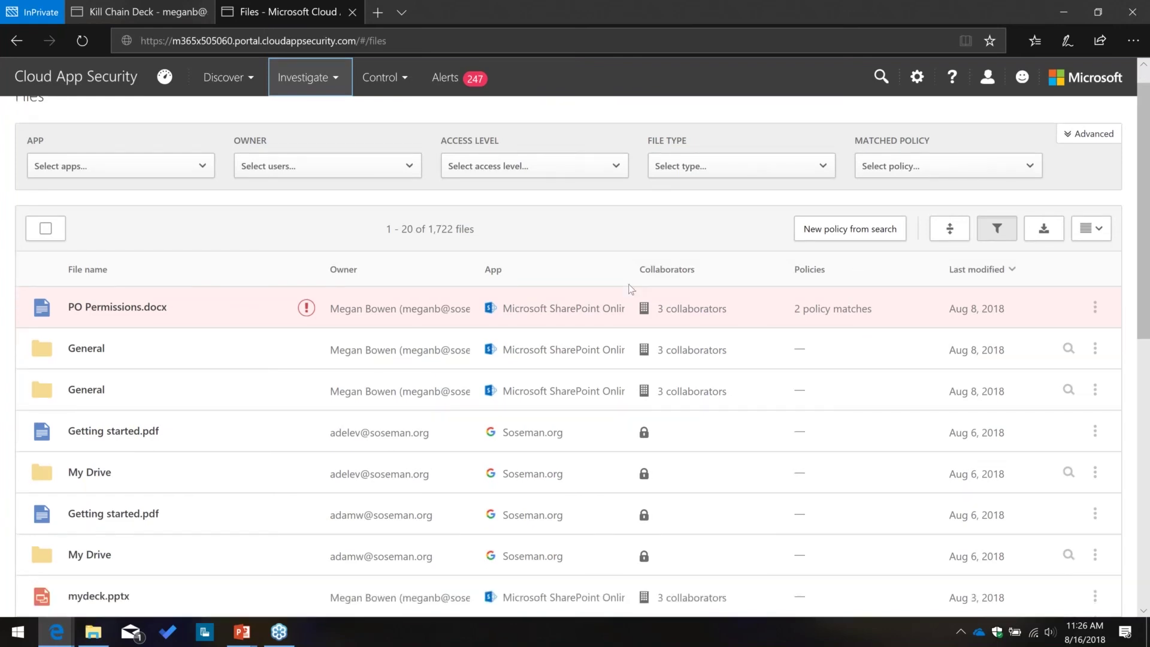
{"action": "scroll", "coordinate": [623, 305], "scroll_direction": "down", "scroll_amount": 2}
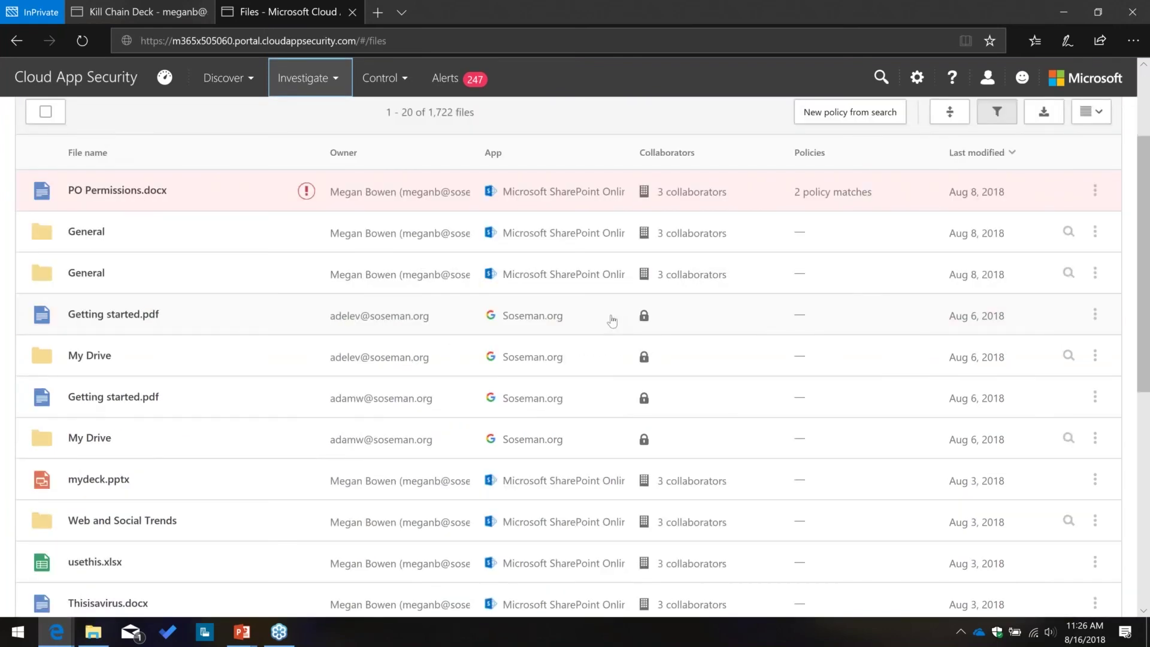
{"action": "scroll", "coordinate": [611, 321], "scroll_direction": "down", "scroll_amount": 4}
{"action": "scroll", "coordinate": [611, 320], "scroll_direction": "down", "scroll_amount": 1}
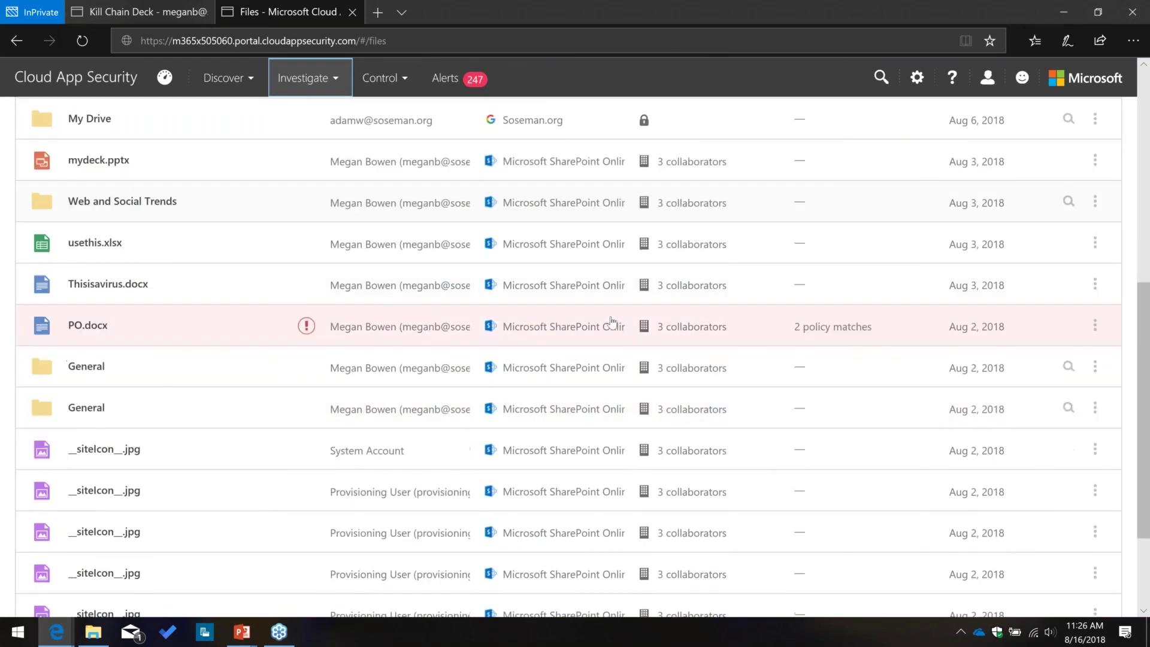
{"action": "scroll", "coordinate": [611, 321], "scroll_direction": "up", "scroll_amount": 4}
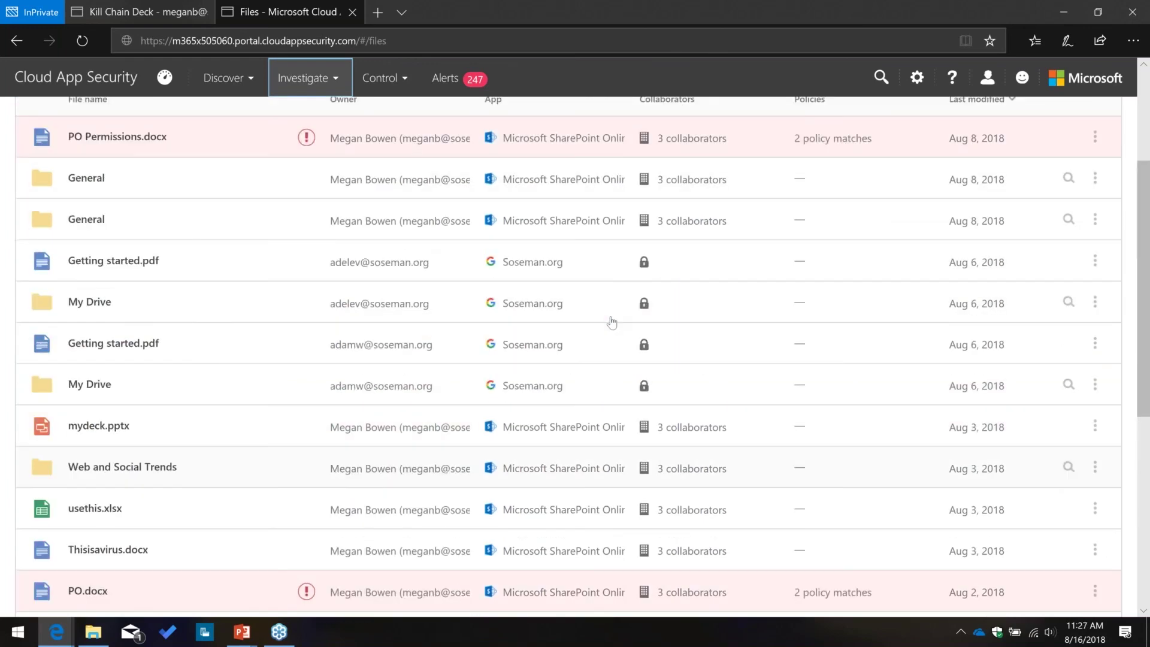
{"action": "scroll", "coordinate": [612, 322], "scroll_direction": "up", "scroll_amount": 3}
{"action": "left_click", "coordinate": [495, 201]}
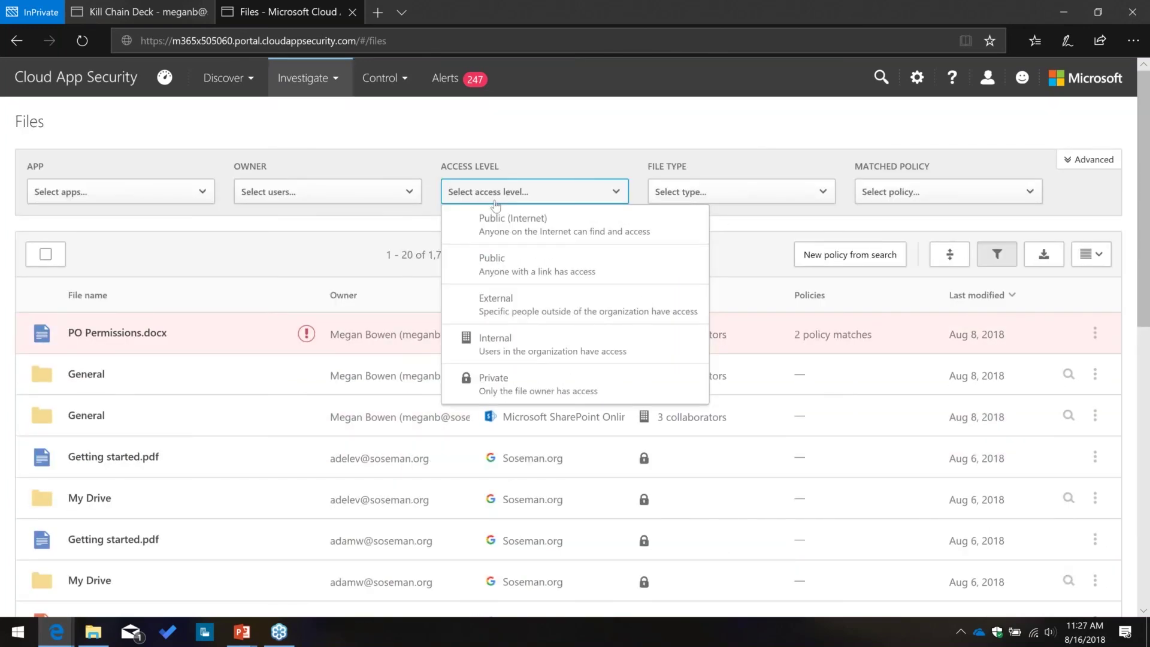
{"action": "left_click", "coordinate": [544, 304]}
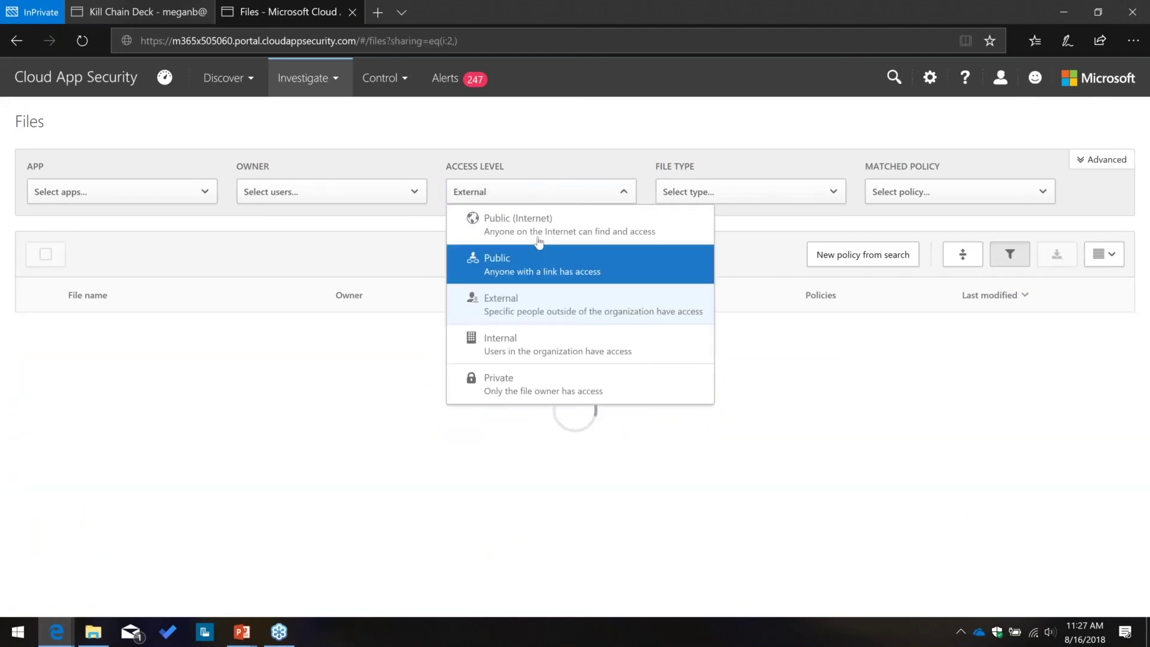
{"action": "left_click", "coordinate": [539, 237]}
{"action": "left_click", "coordinate": [603, 272]}
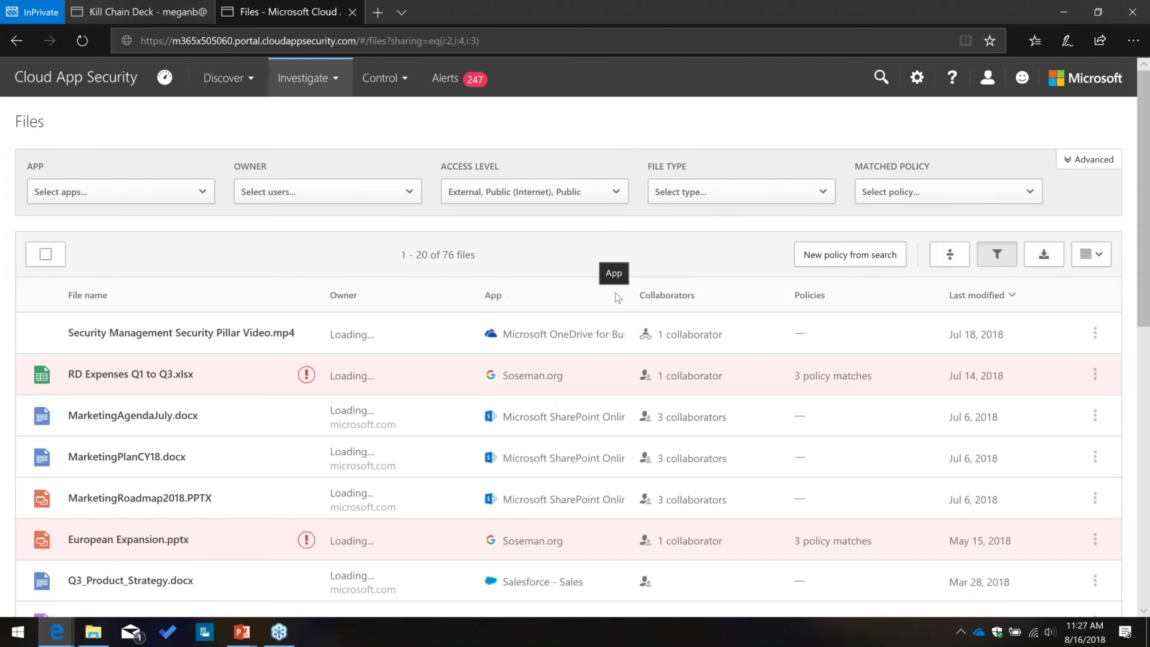
{"action": "scroll", "coordinate": [649, 422], "scroll_direction": "down", "scroll_amount": 1}
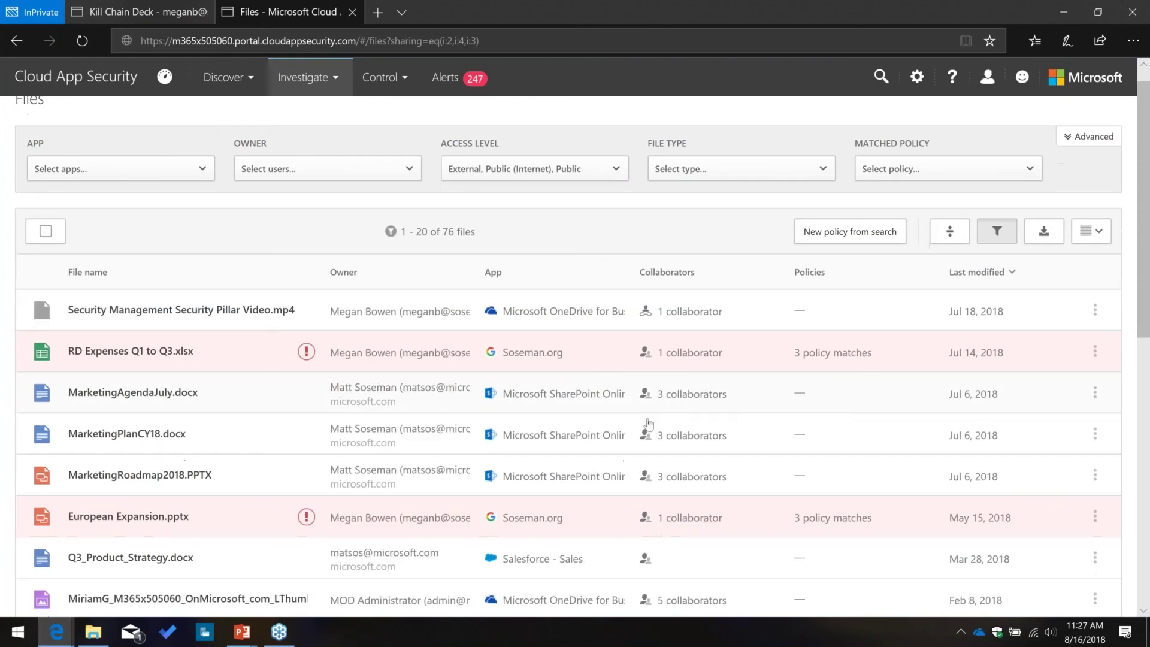
{"action": "scroll", "coordinate": [649, 422], "scroll_direction": "down", "scroll_amount": 3}
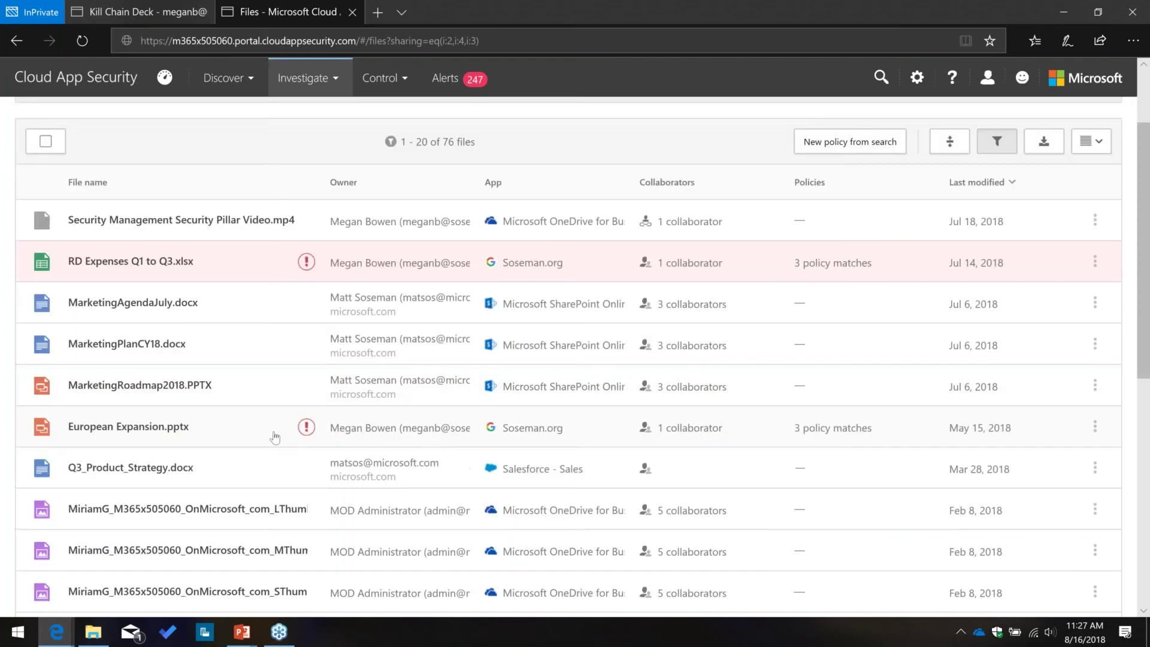
Step: Expand European Expansion.pptx and list its one collaborator, an external user with writer access
{"action": "left_click", "coordinate": [275, 438]}
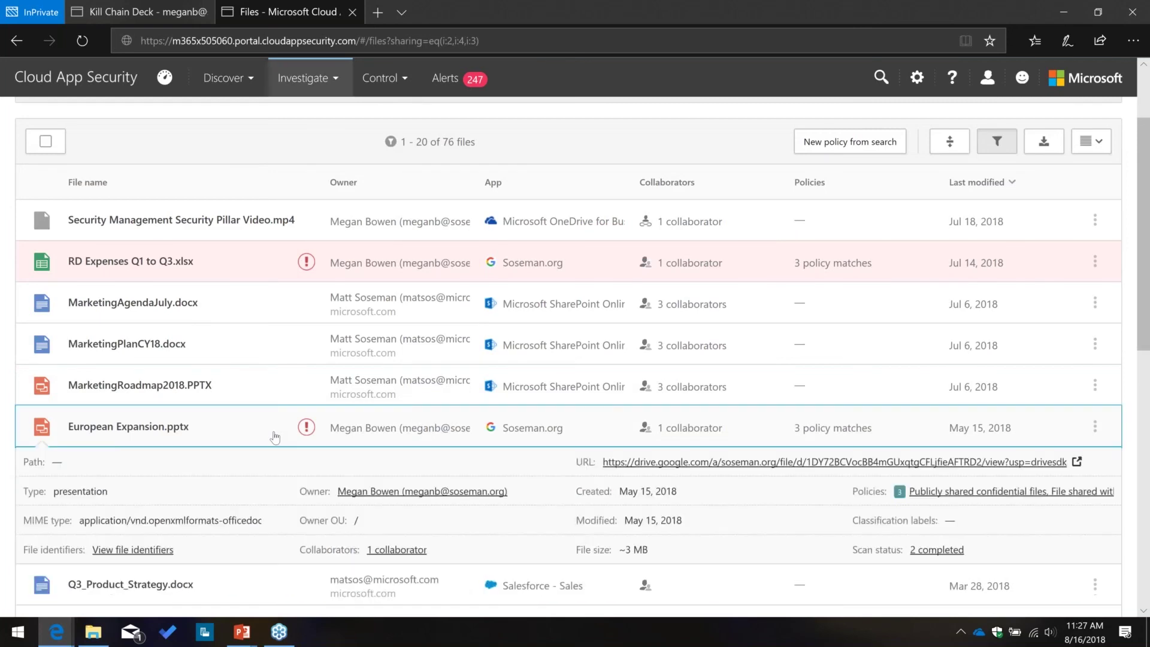
{"action": "scroll", "coordinate": [275, 437], "scroll_direction": "down", "scroll_amount": 3}
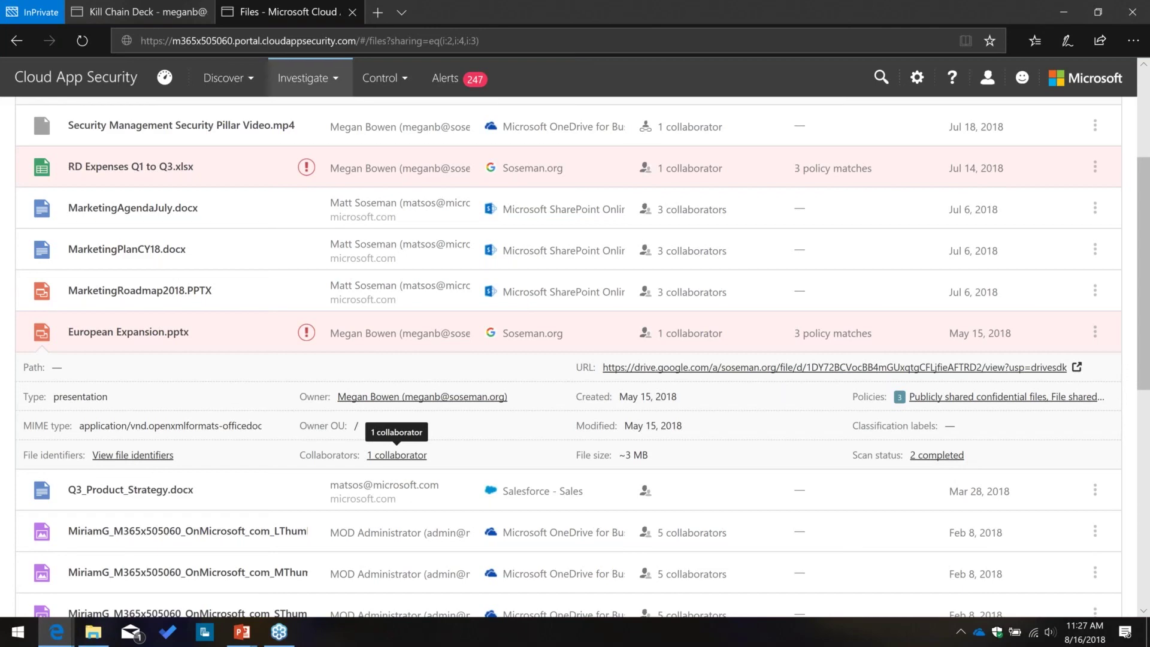
{"action": "left_click", "coordinate": [397, 454]}
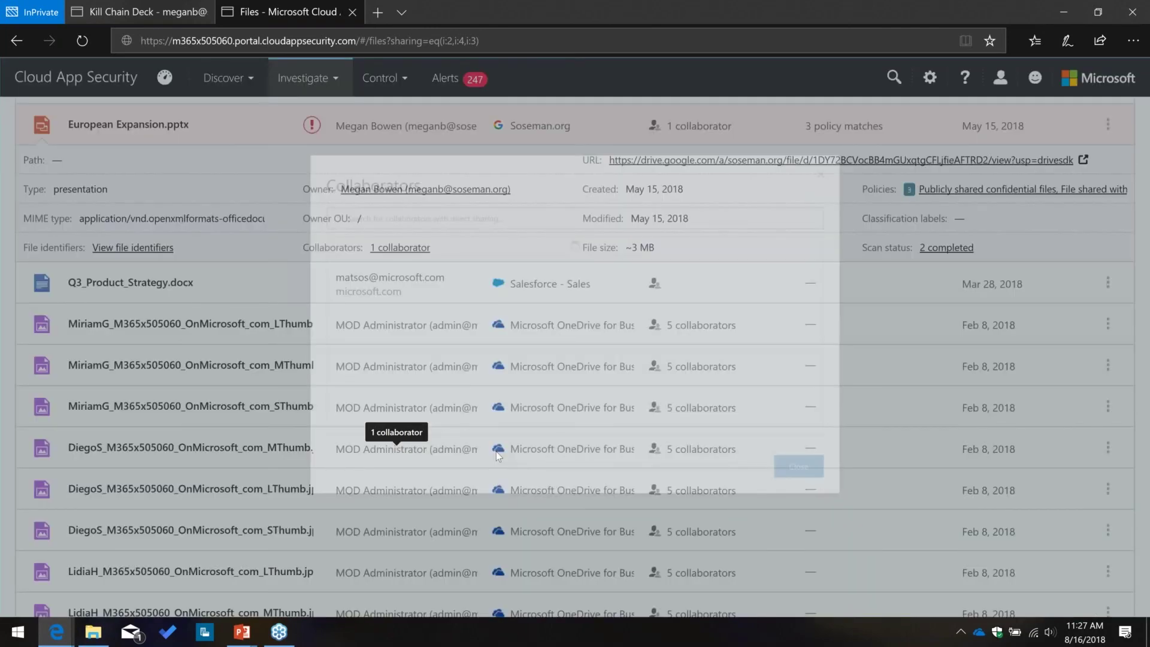